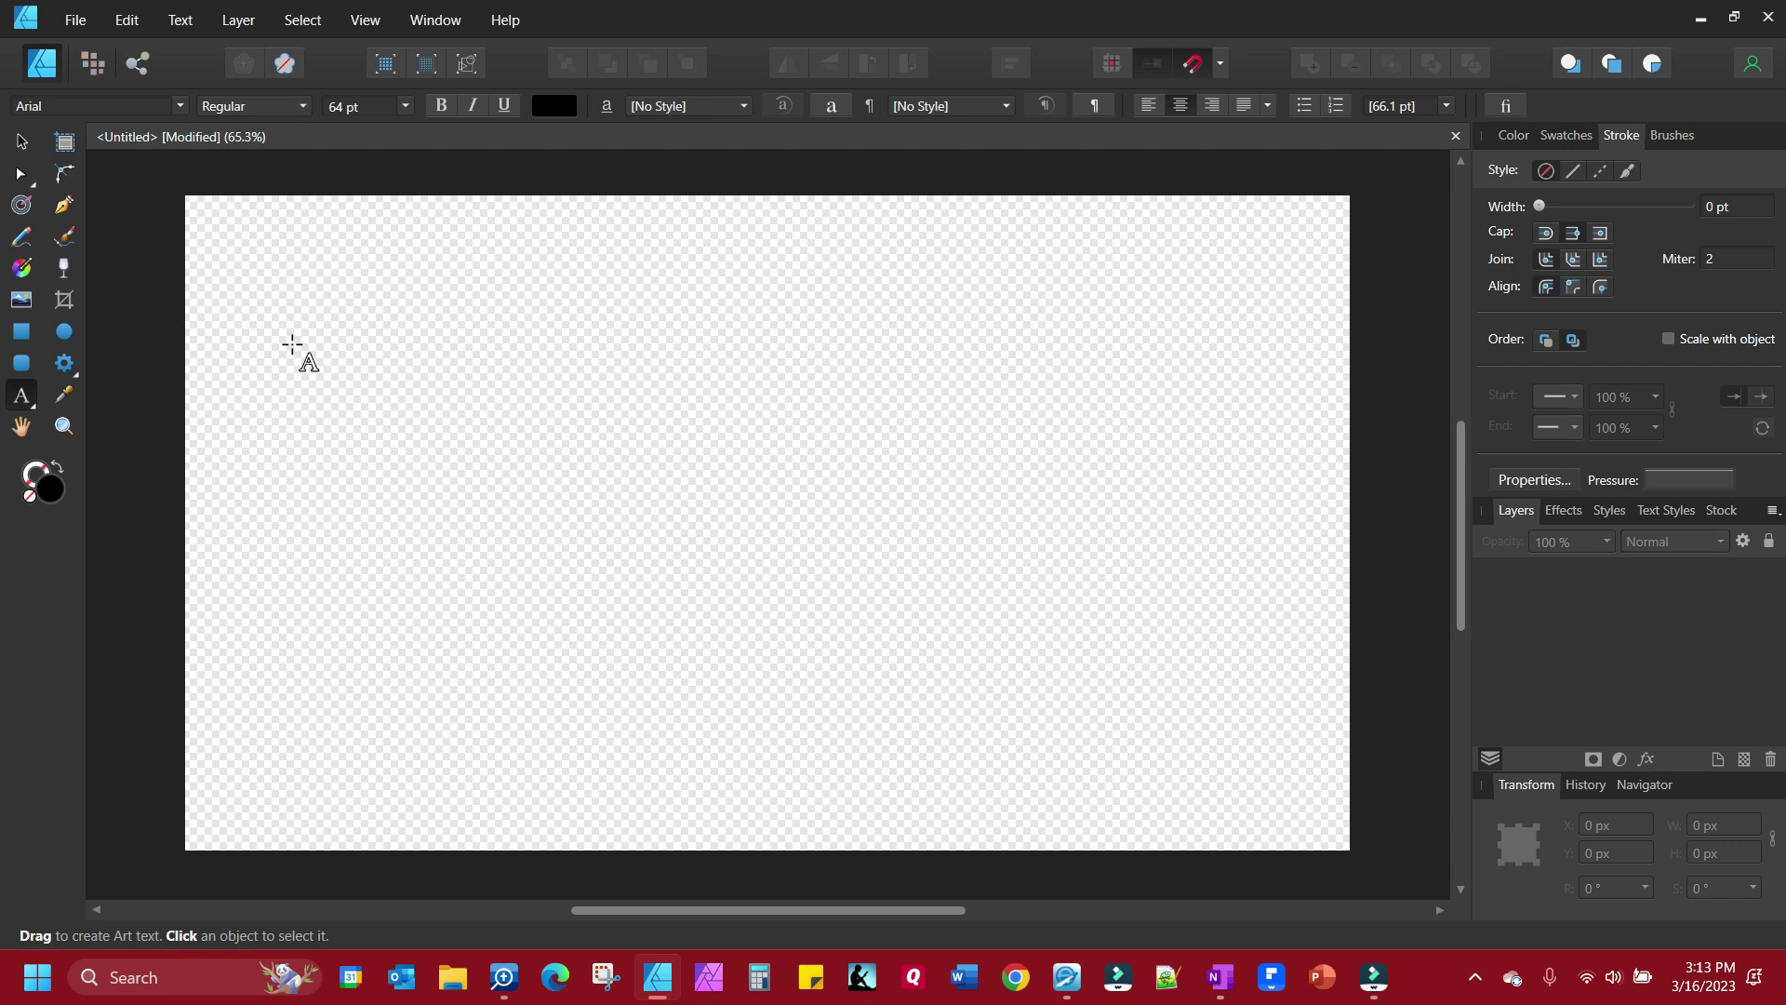
- Draw a large pink ellipse on the left side of the canvas
left_click(64, 331)
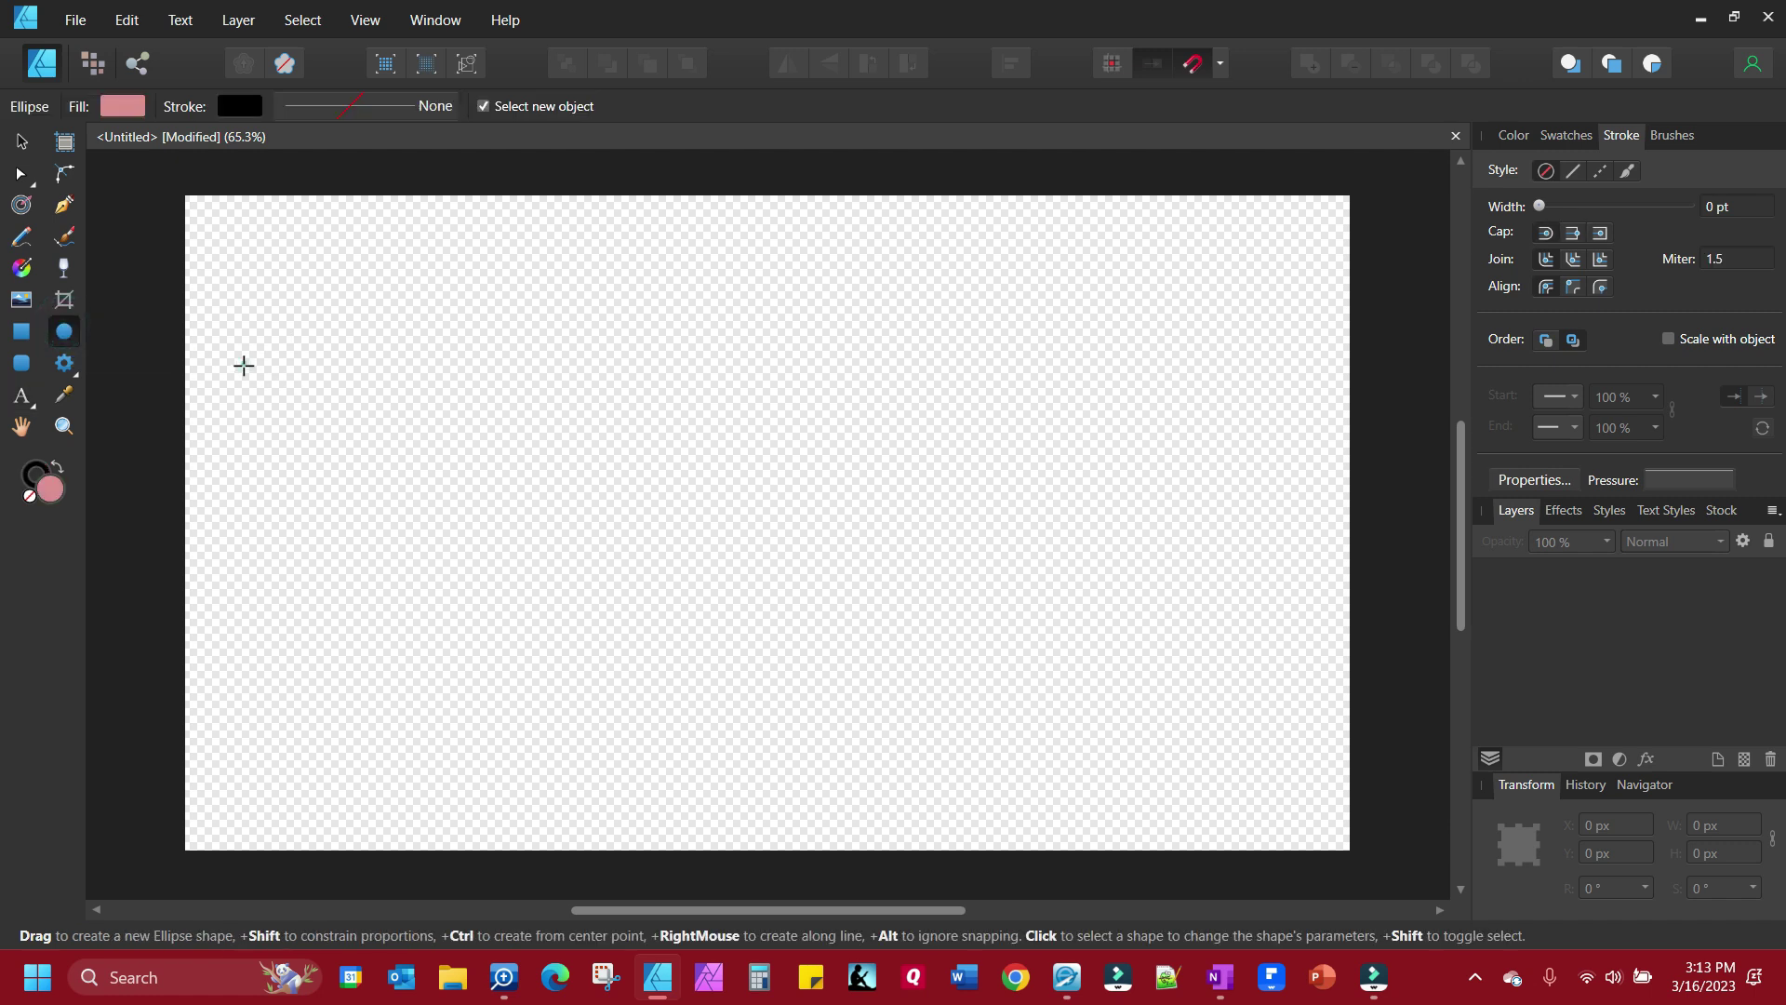
left_click_drag(243, 364, 653, 705)
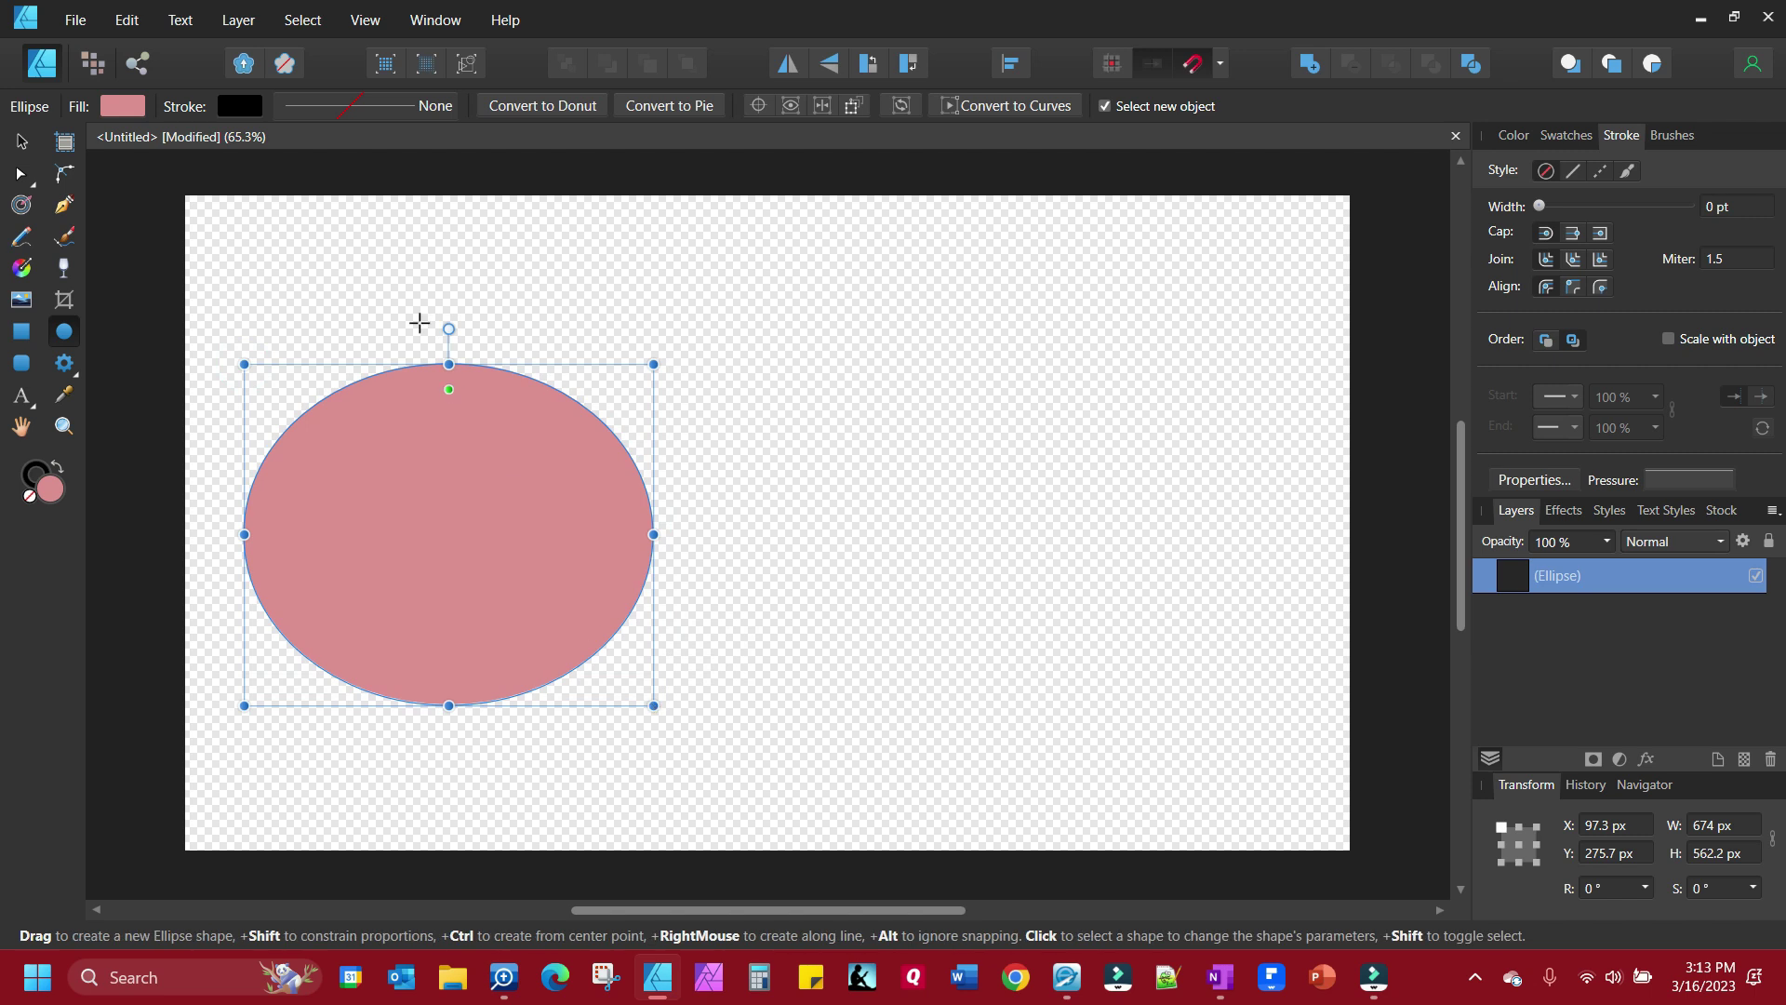
left_click(26, 145)
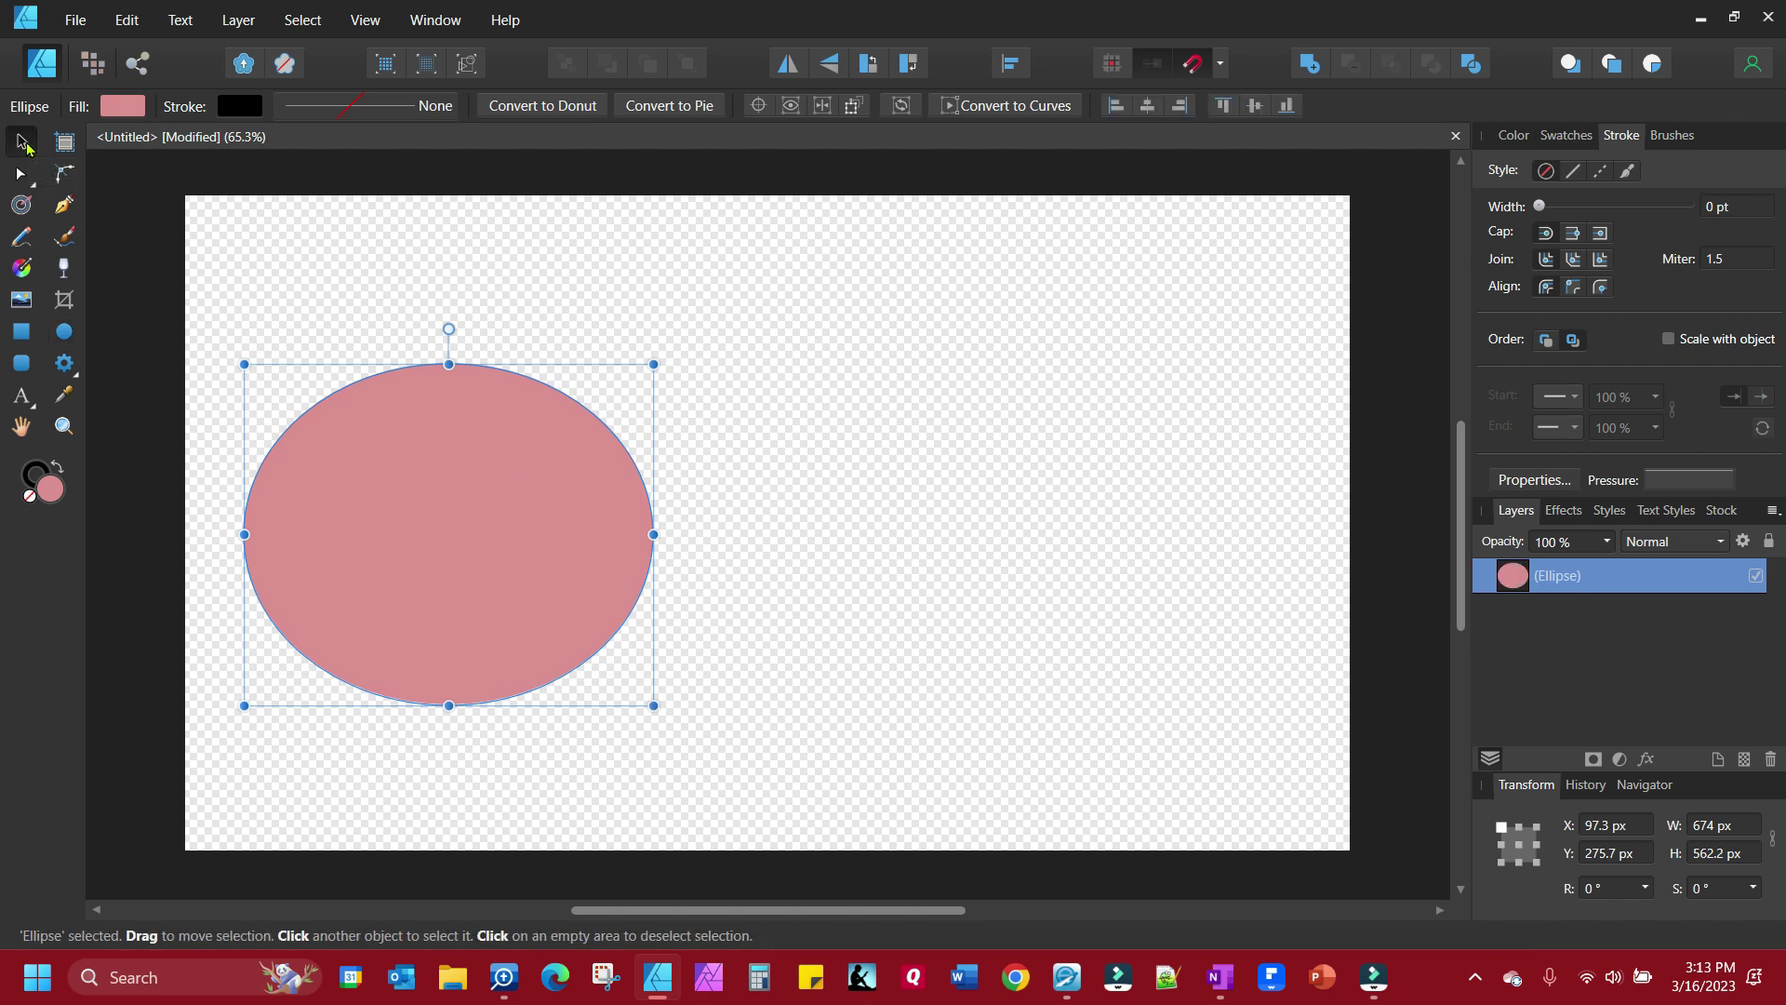
- Draw a black squiggly brush stroke right of the ellipse, then reselect the ellipse
left_click(67, 239)
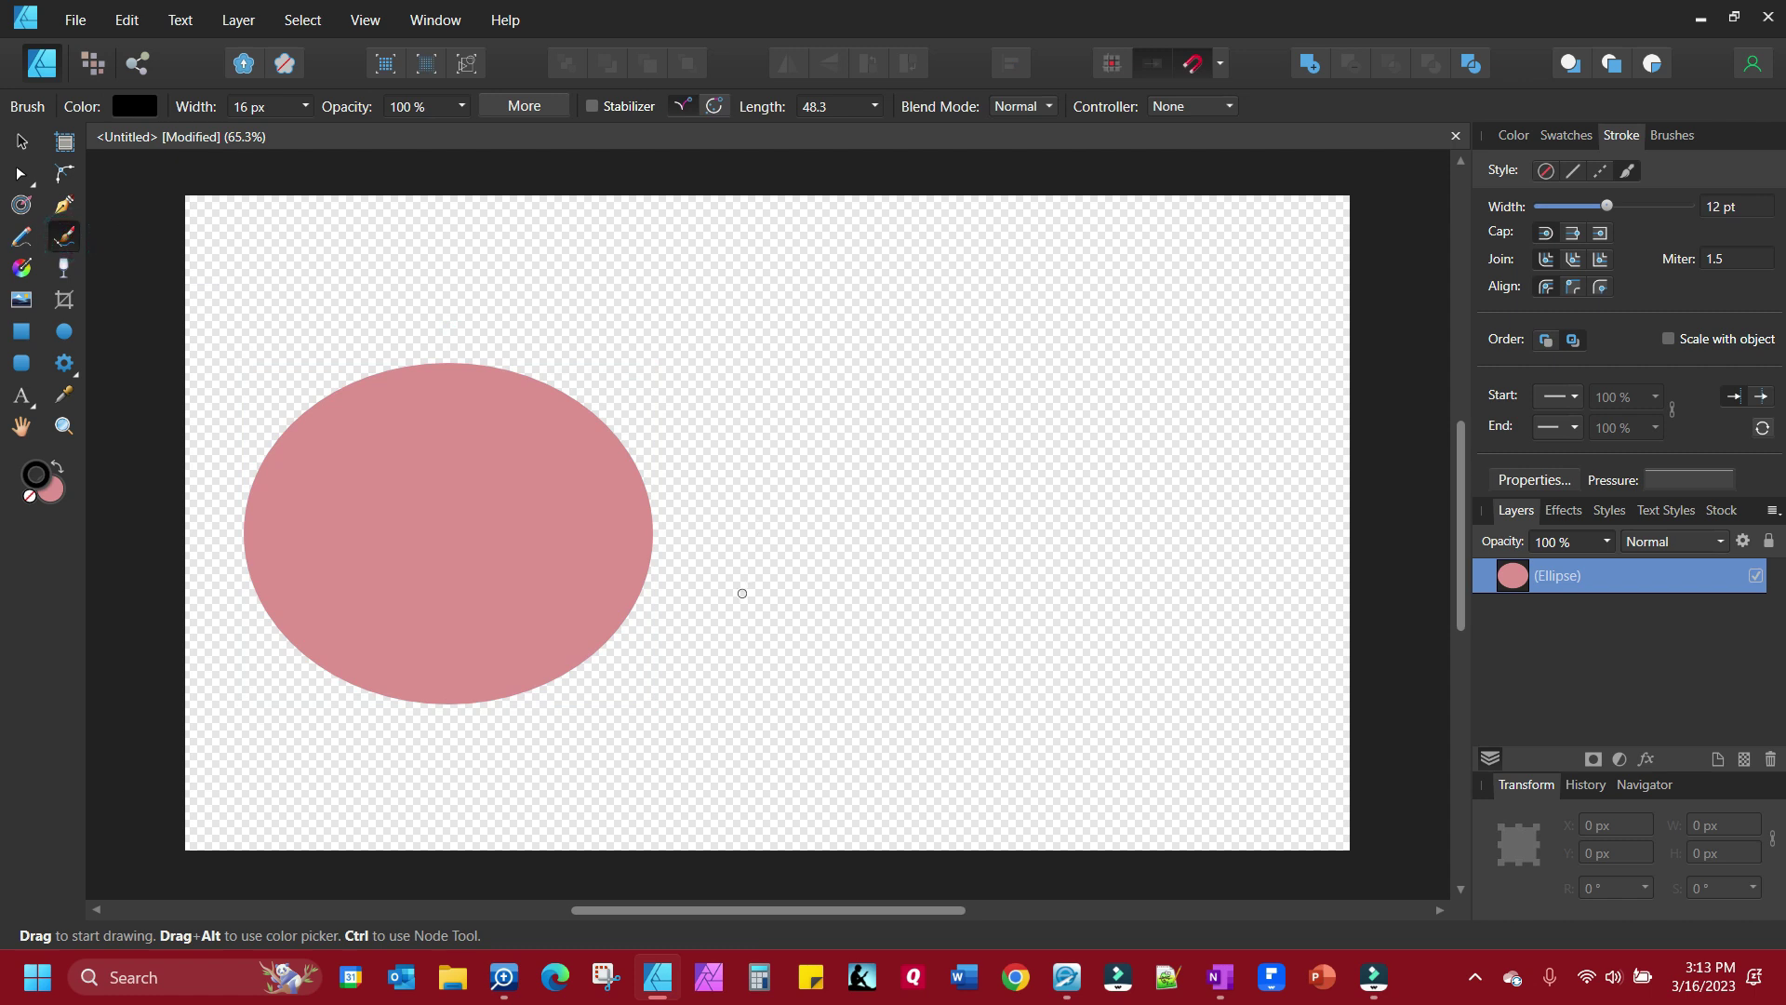
mouse_move(741, 593)
left_mouse_down()
mouse_move(761, 457)
mouse_move(820, 442)
mouse_move(875, 458)
mouse_move(930, 585)
mouse_move(983, 561)
mouse_move(1029, 439)
mouse_move(1100, 419)
mouse_move(1160, 473)
mouse_move(1192, 577)
left_mouse_up()
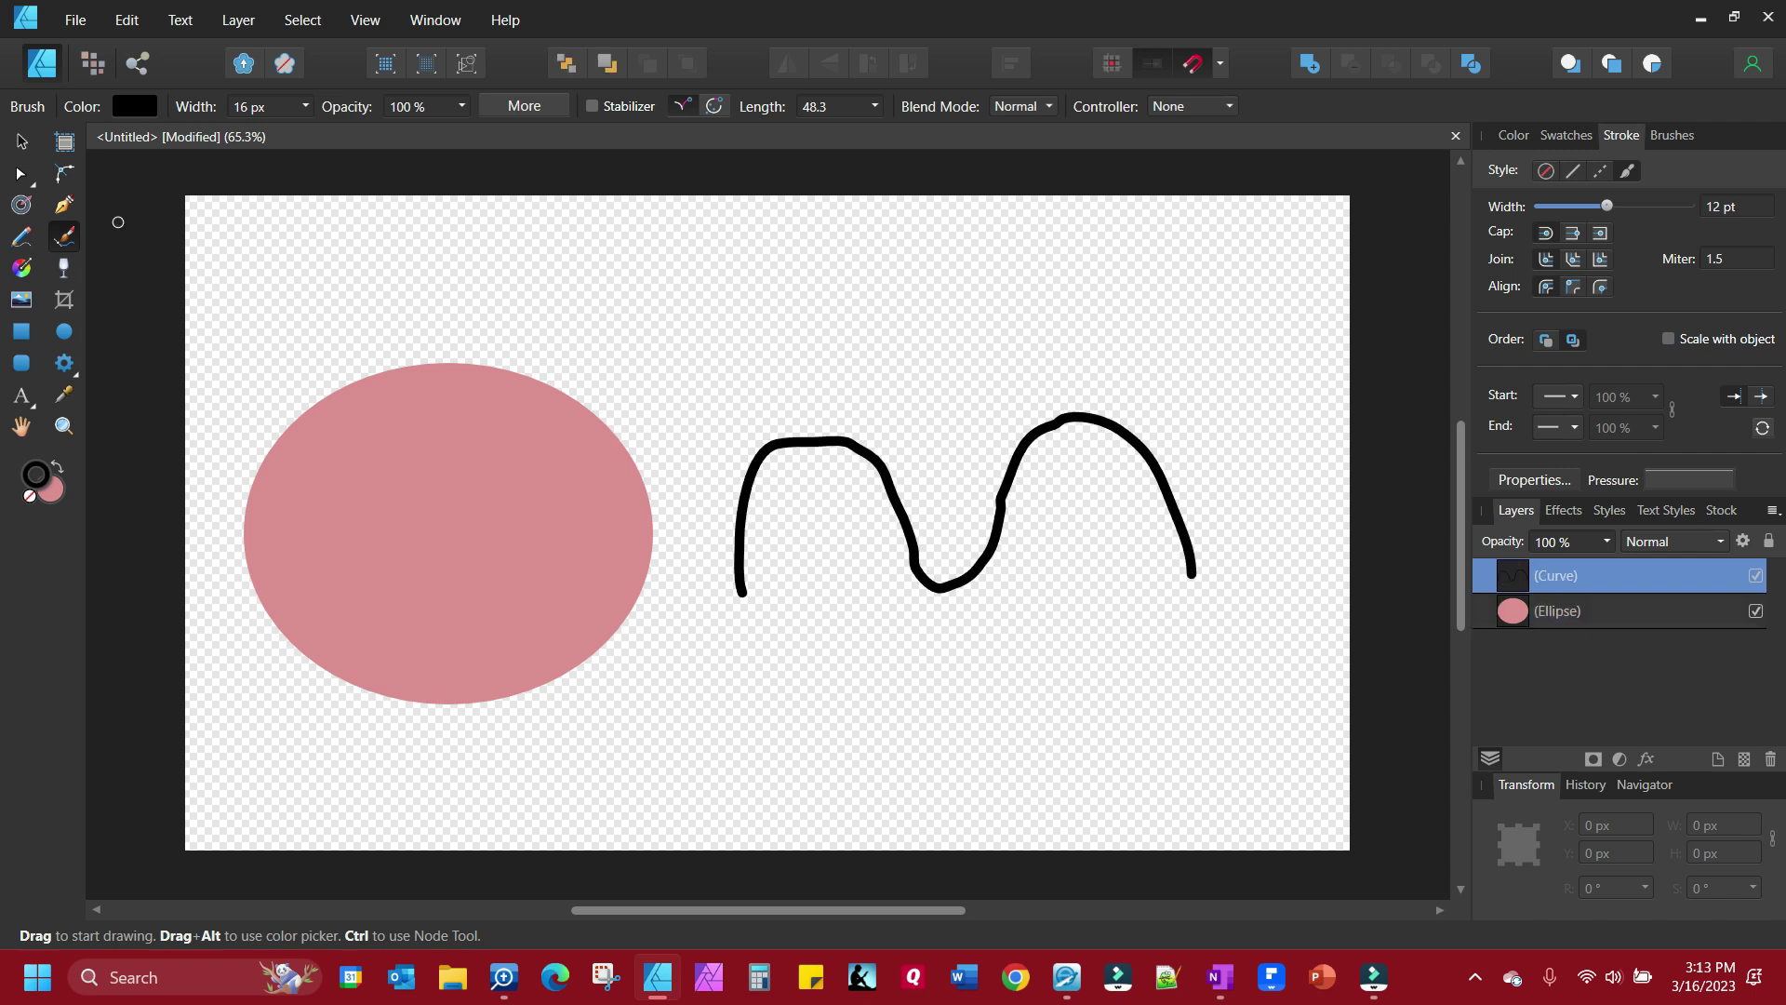
left_click(22, 142)
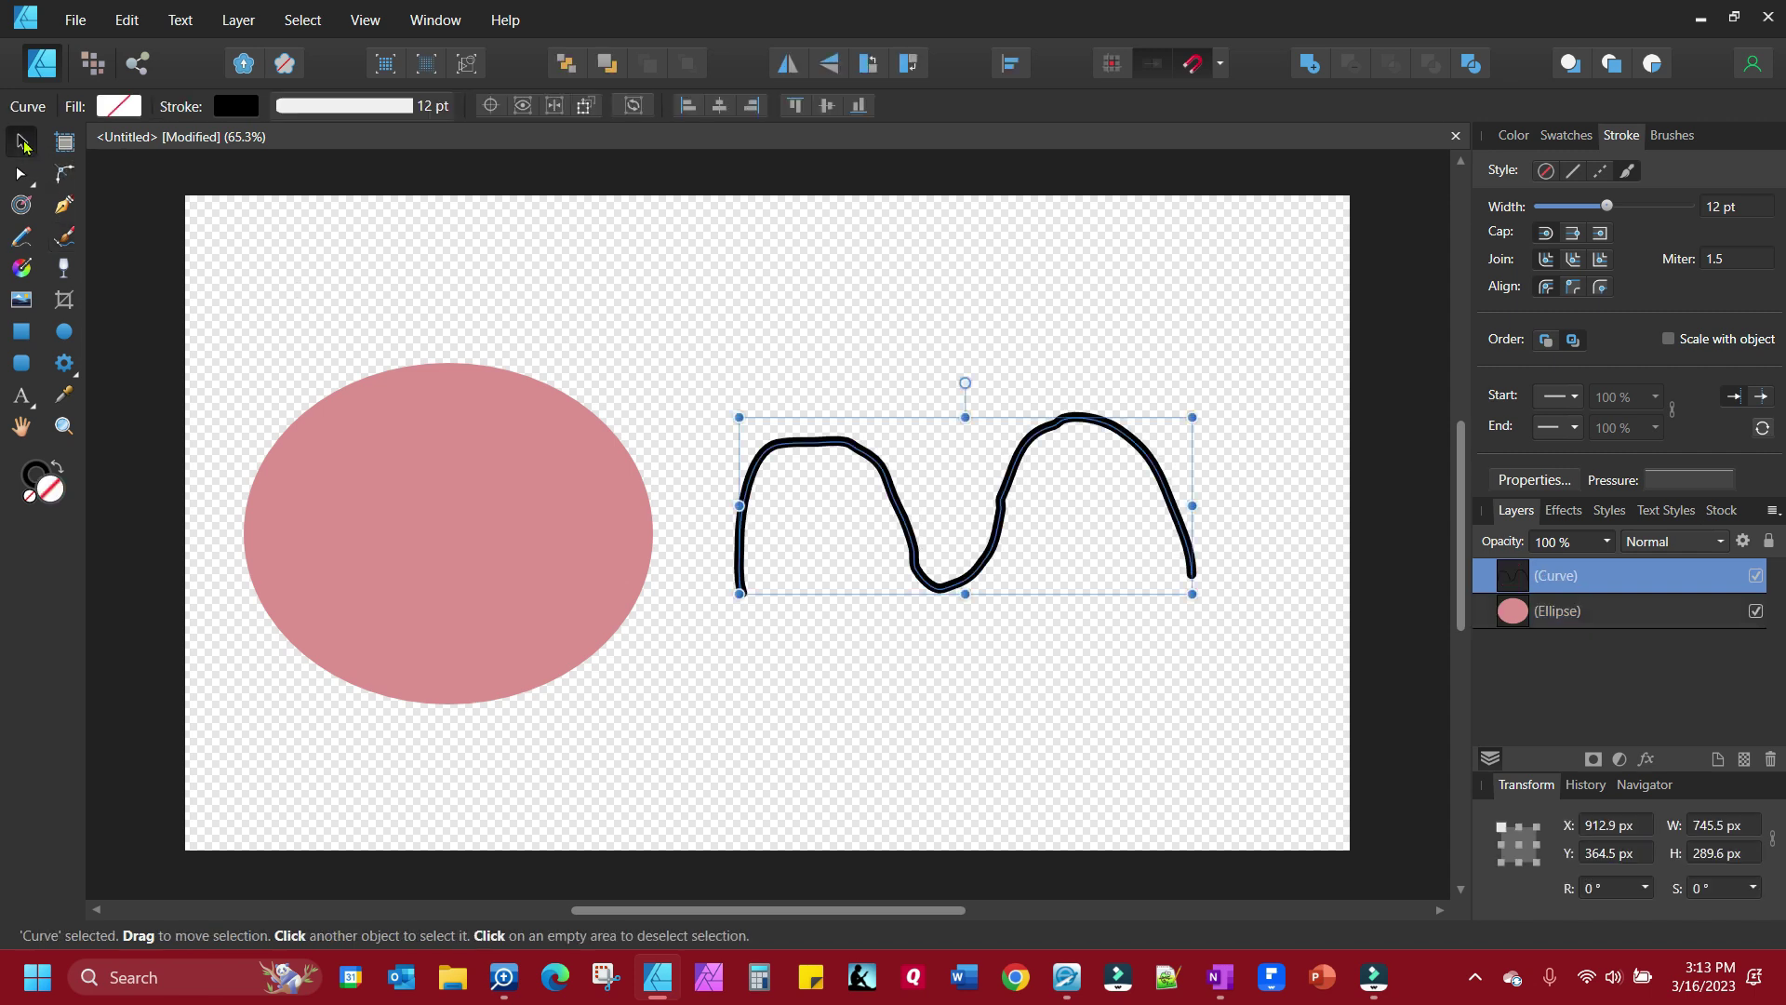
left_click(387, 493)
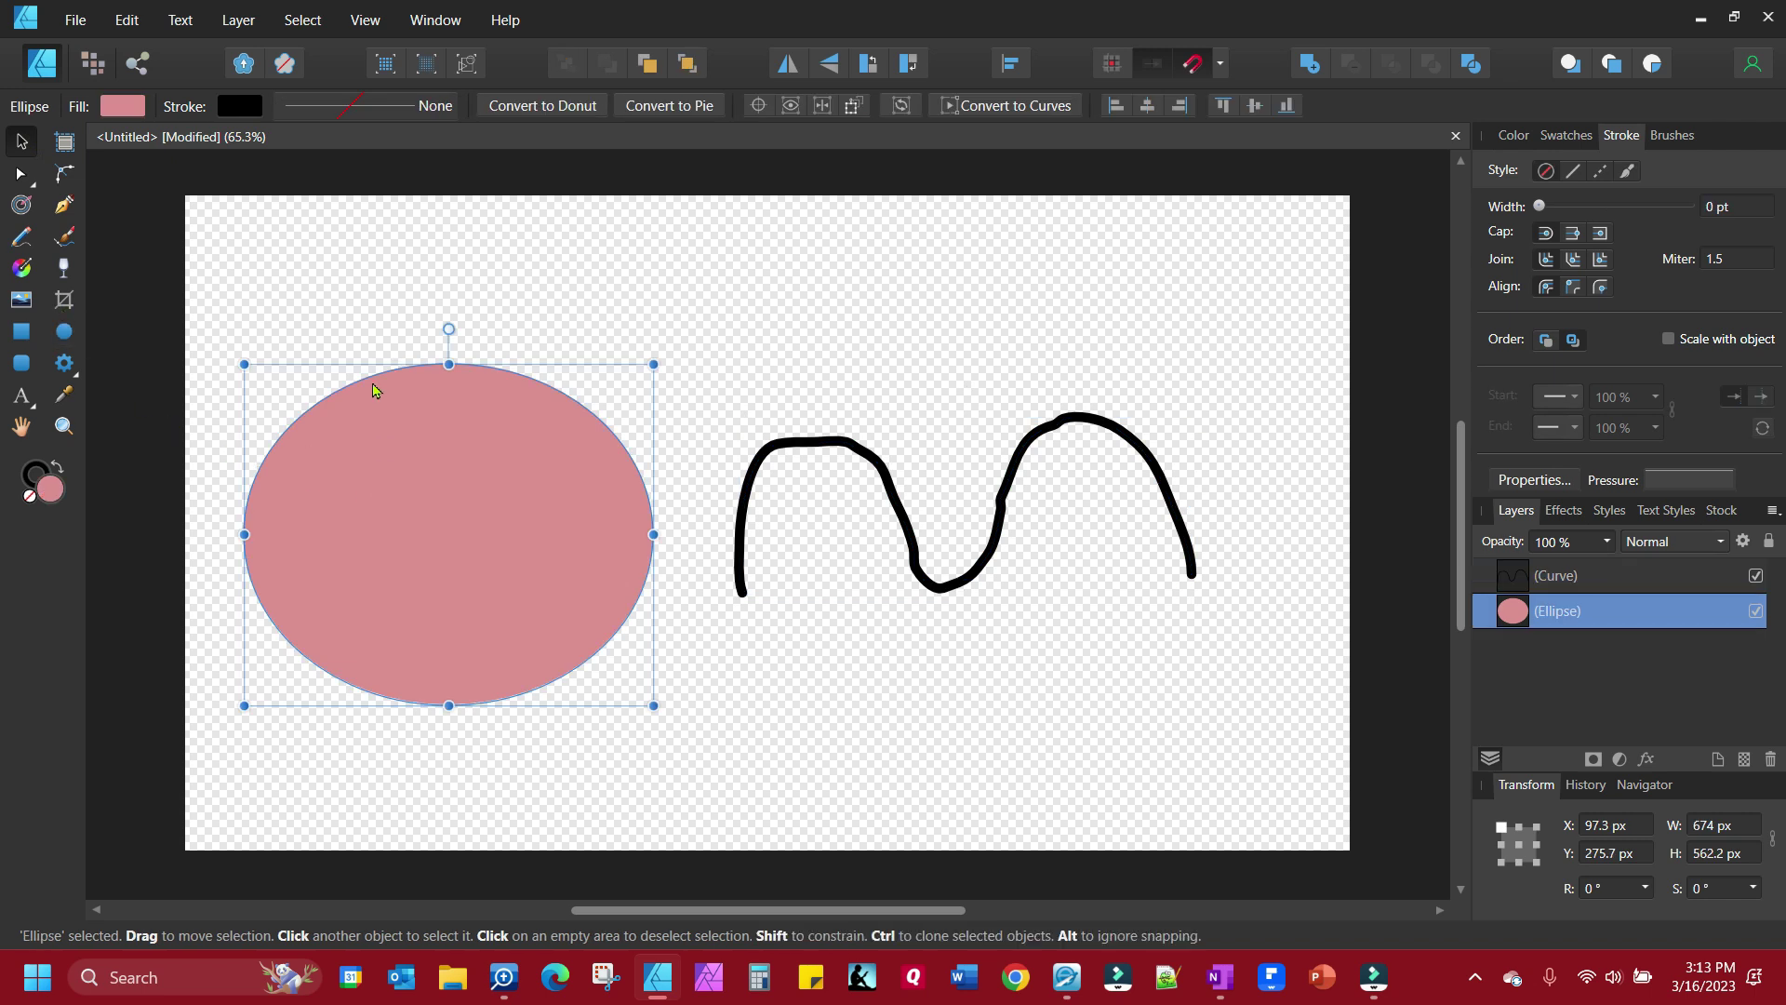
left_click(25, 408)
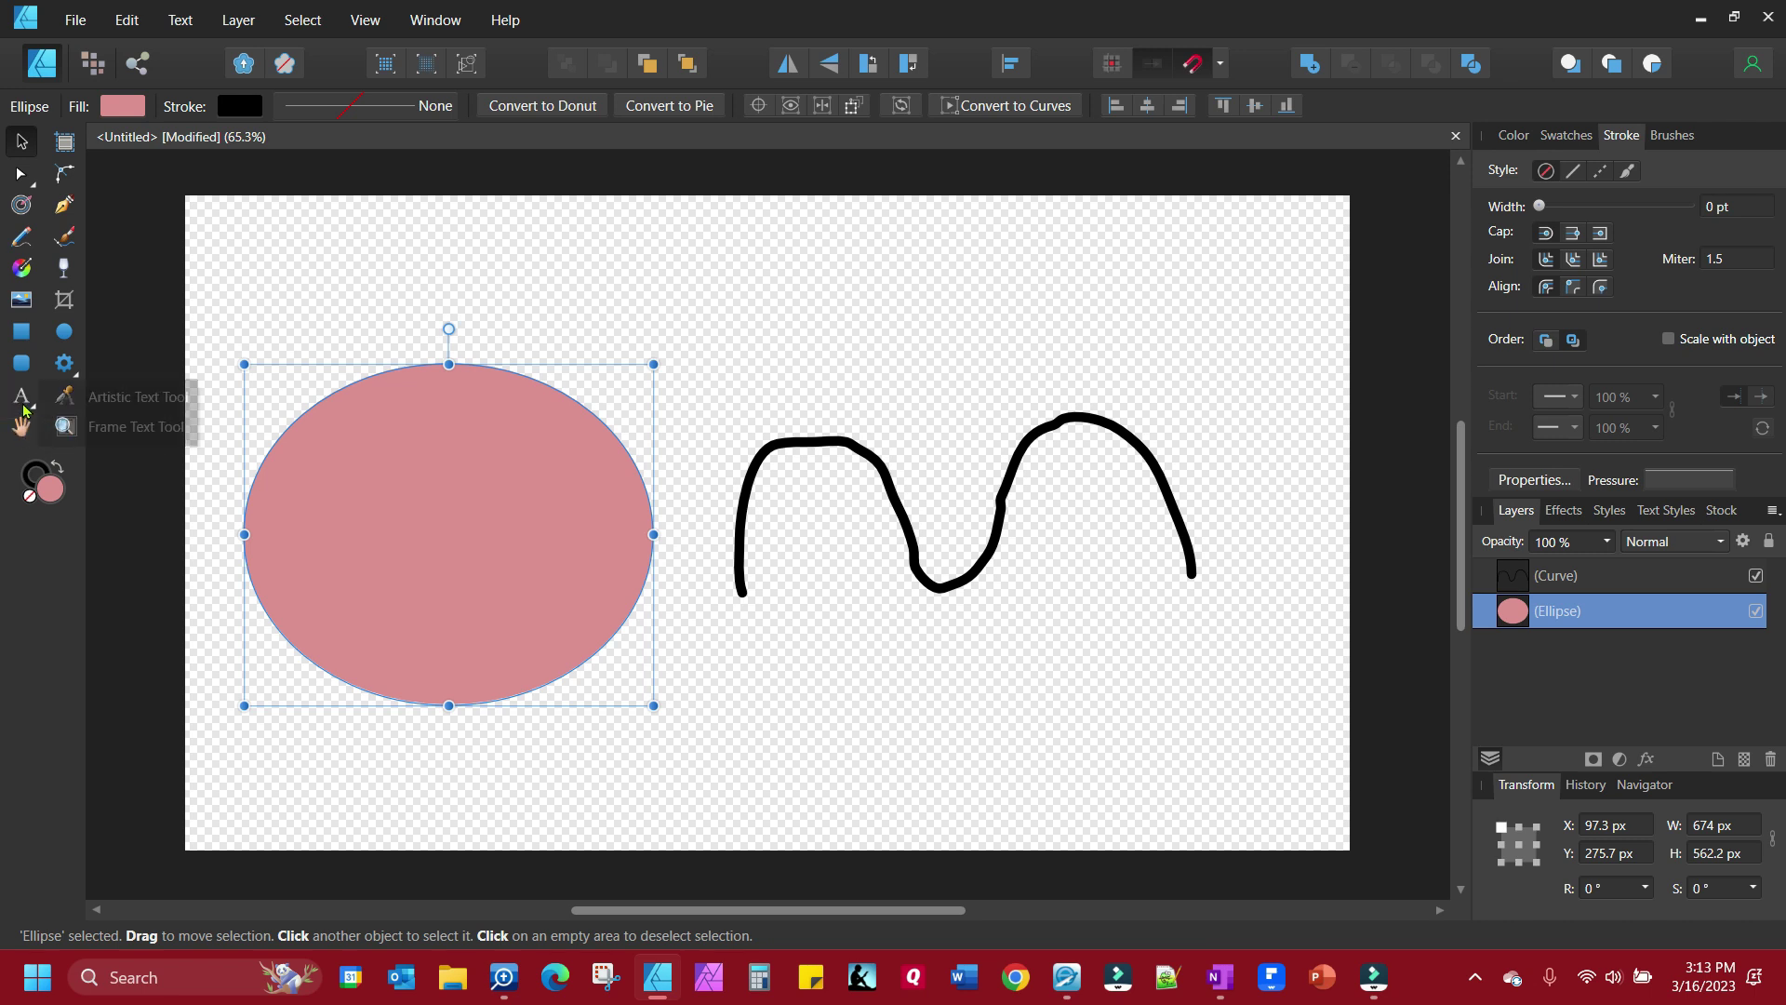
left_click(93, 413)
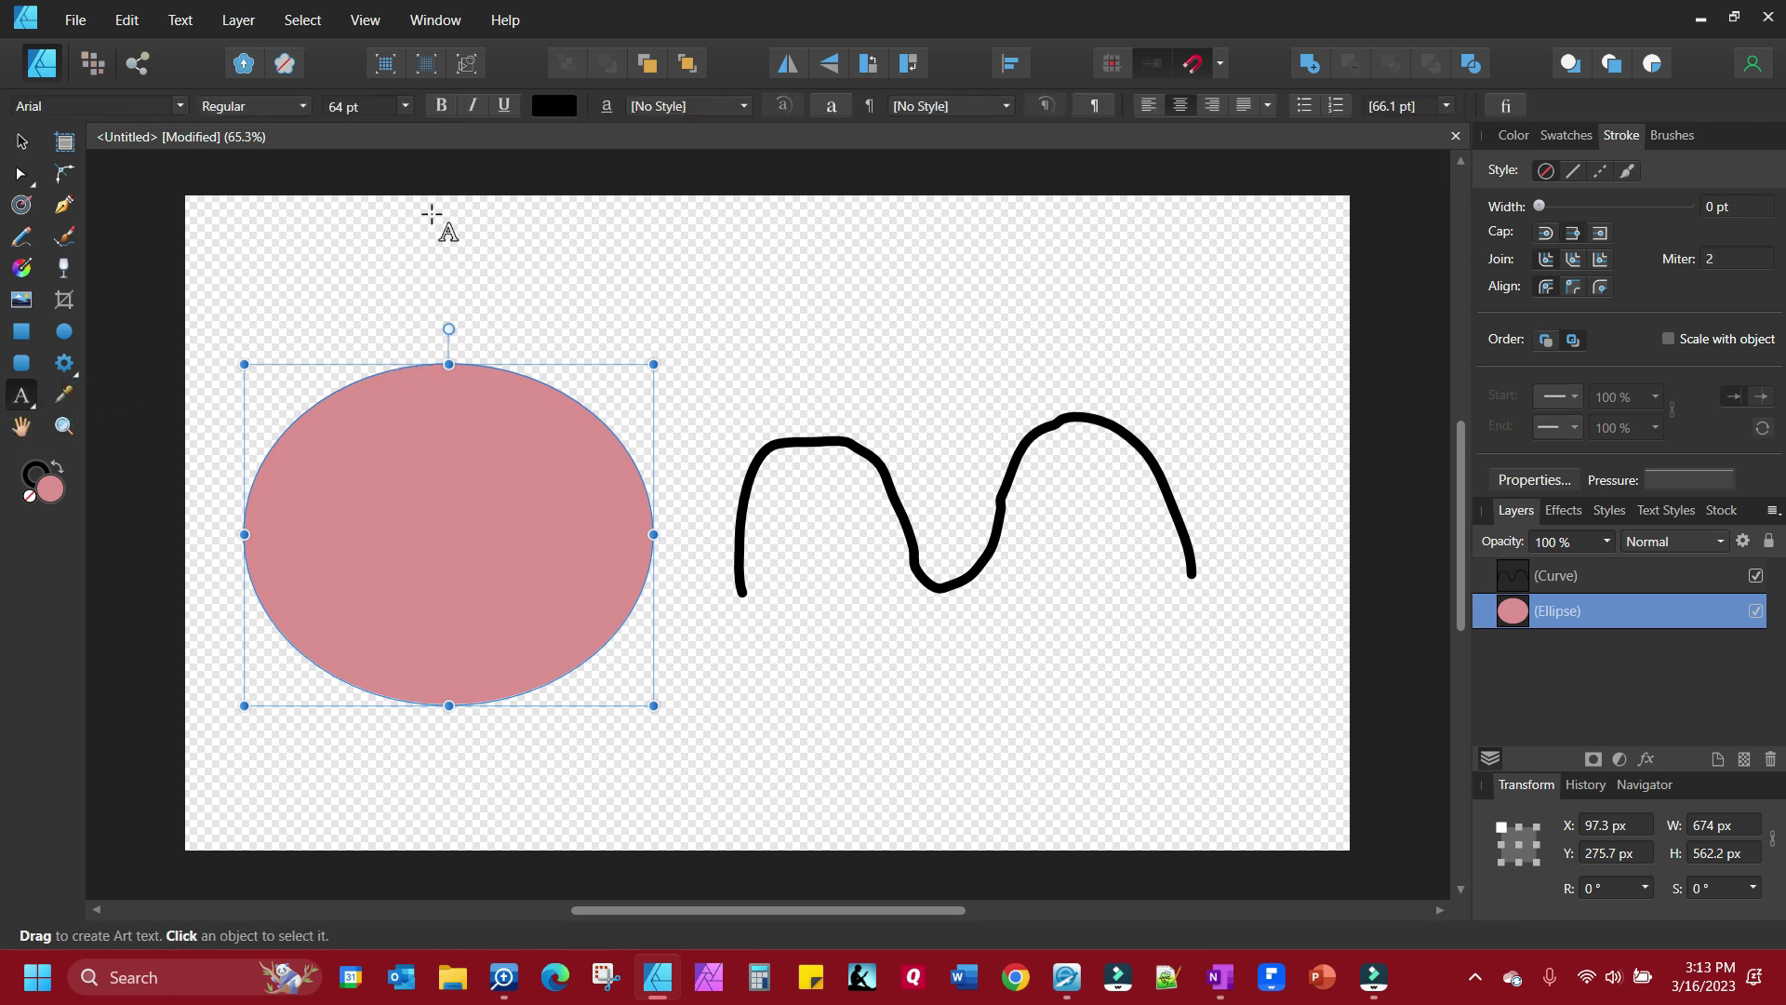
key("ctrl+1")
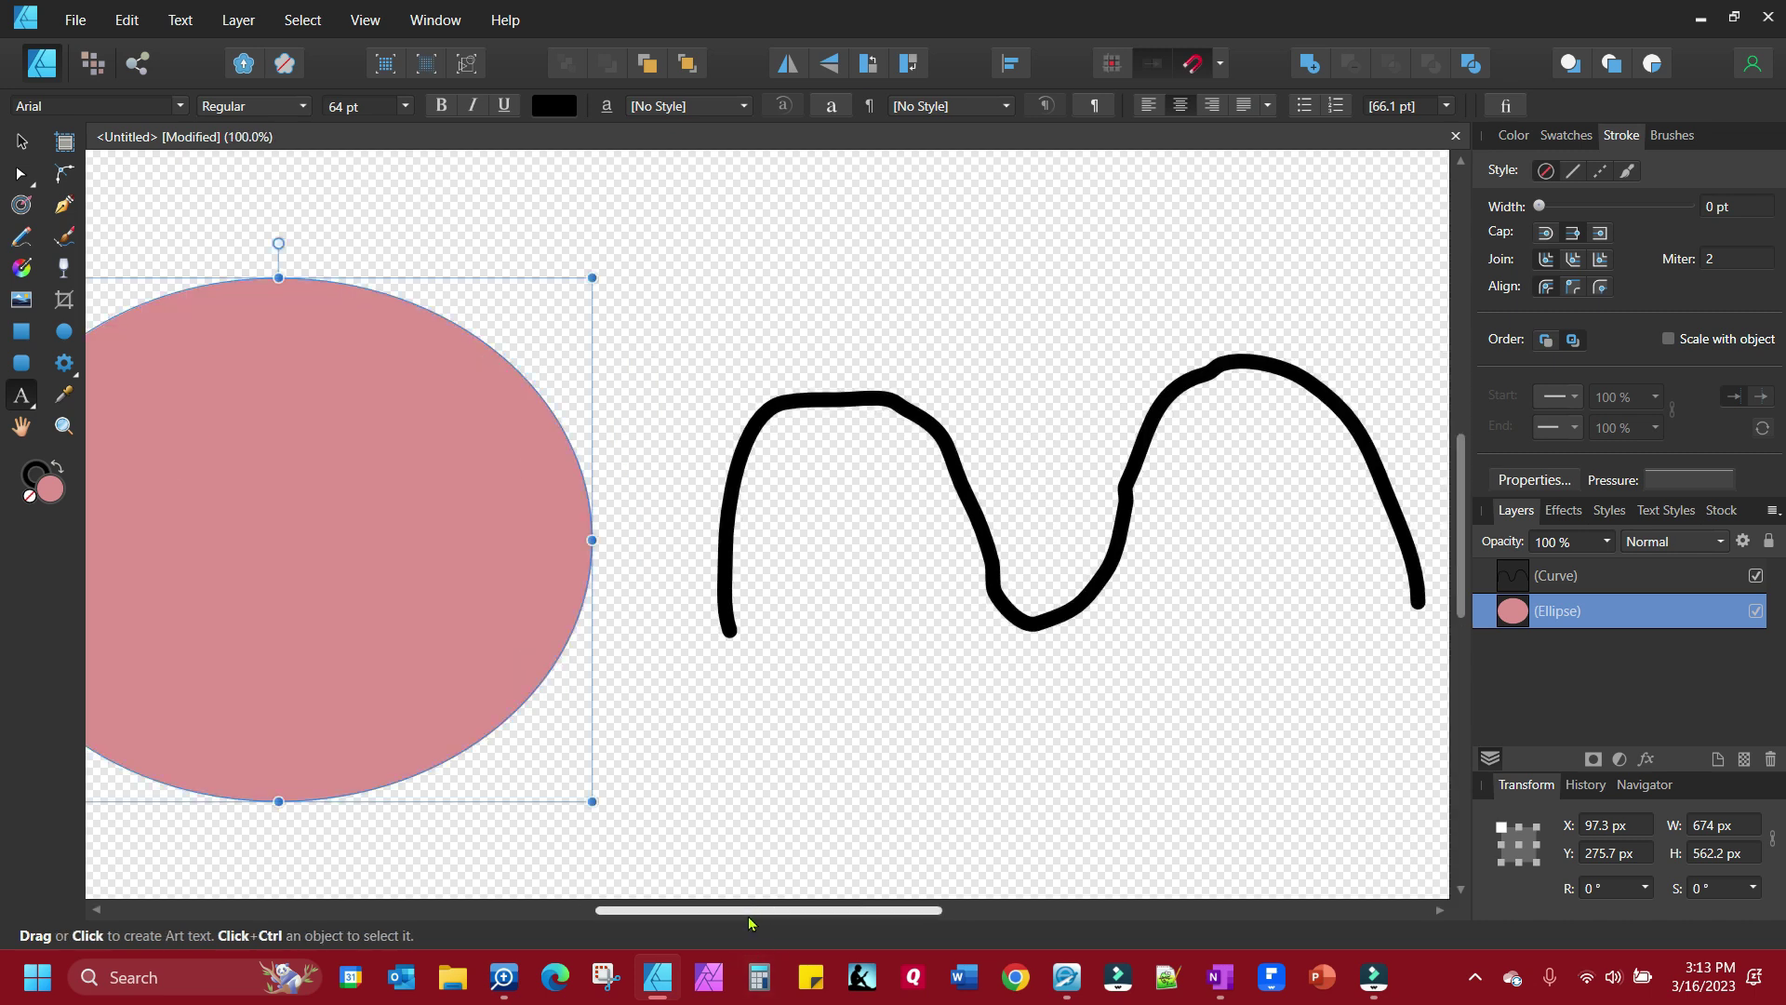
left_click_drag(752, 921, 653, 917)
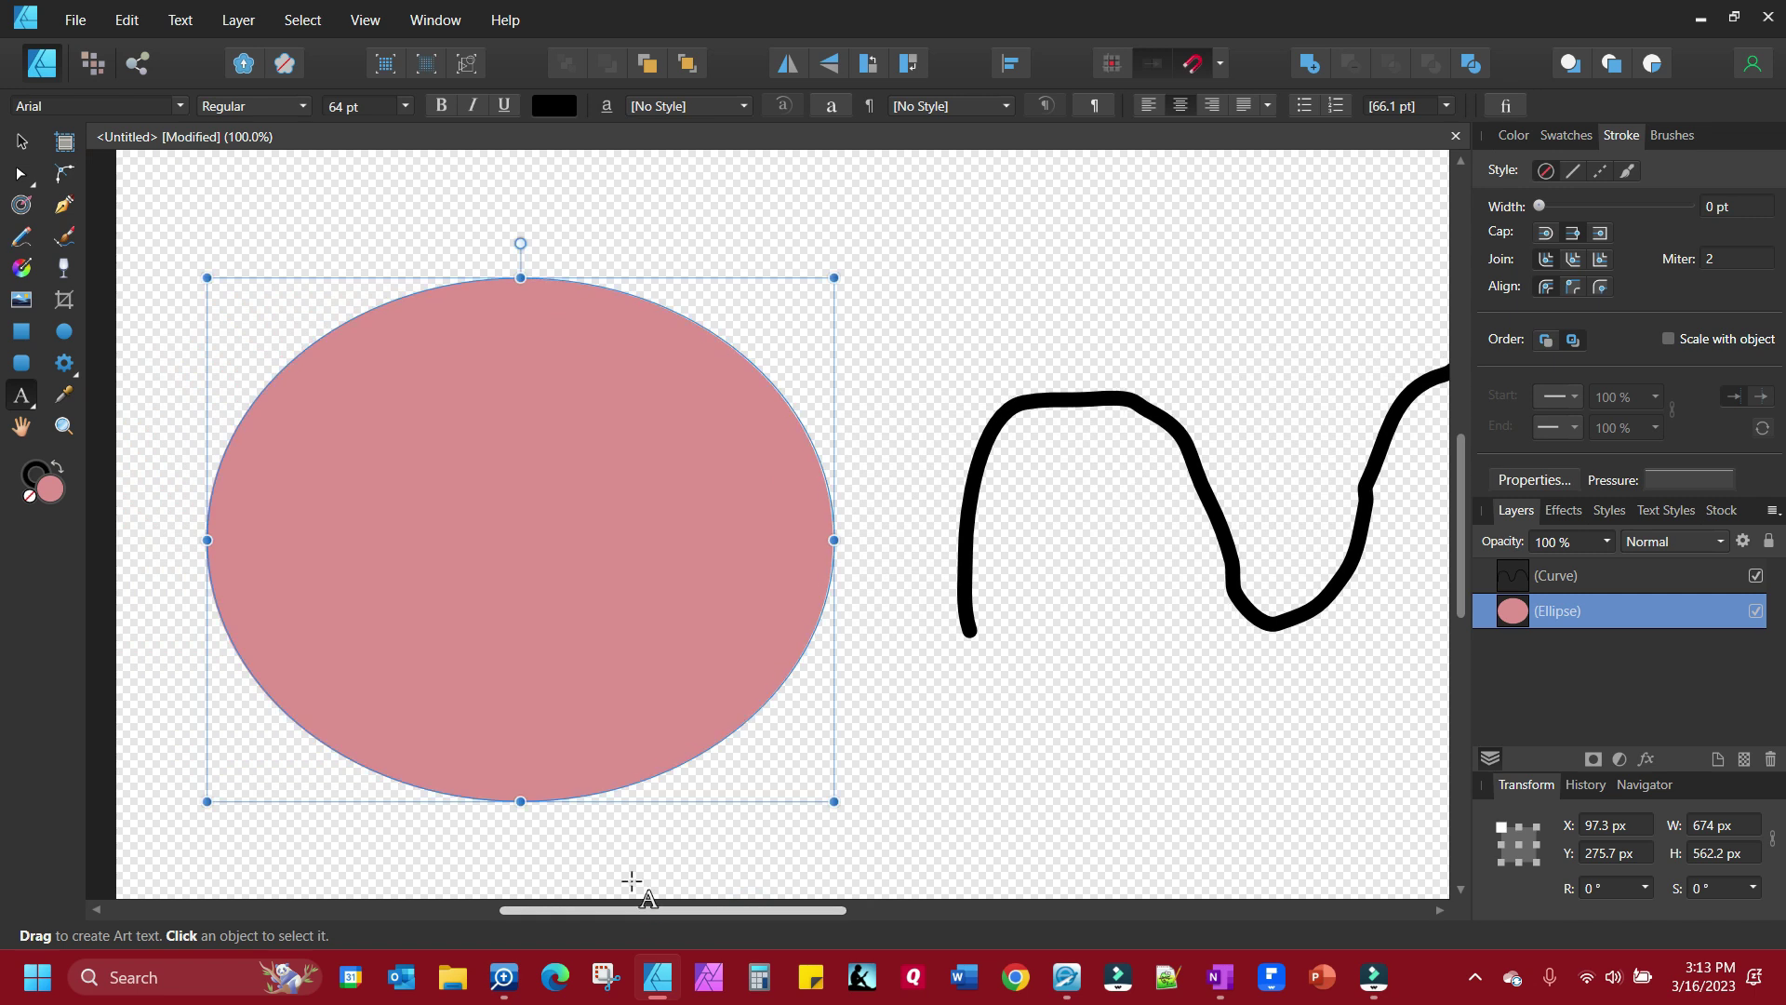
left_click(330, 328)
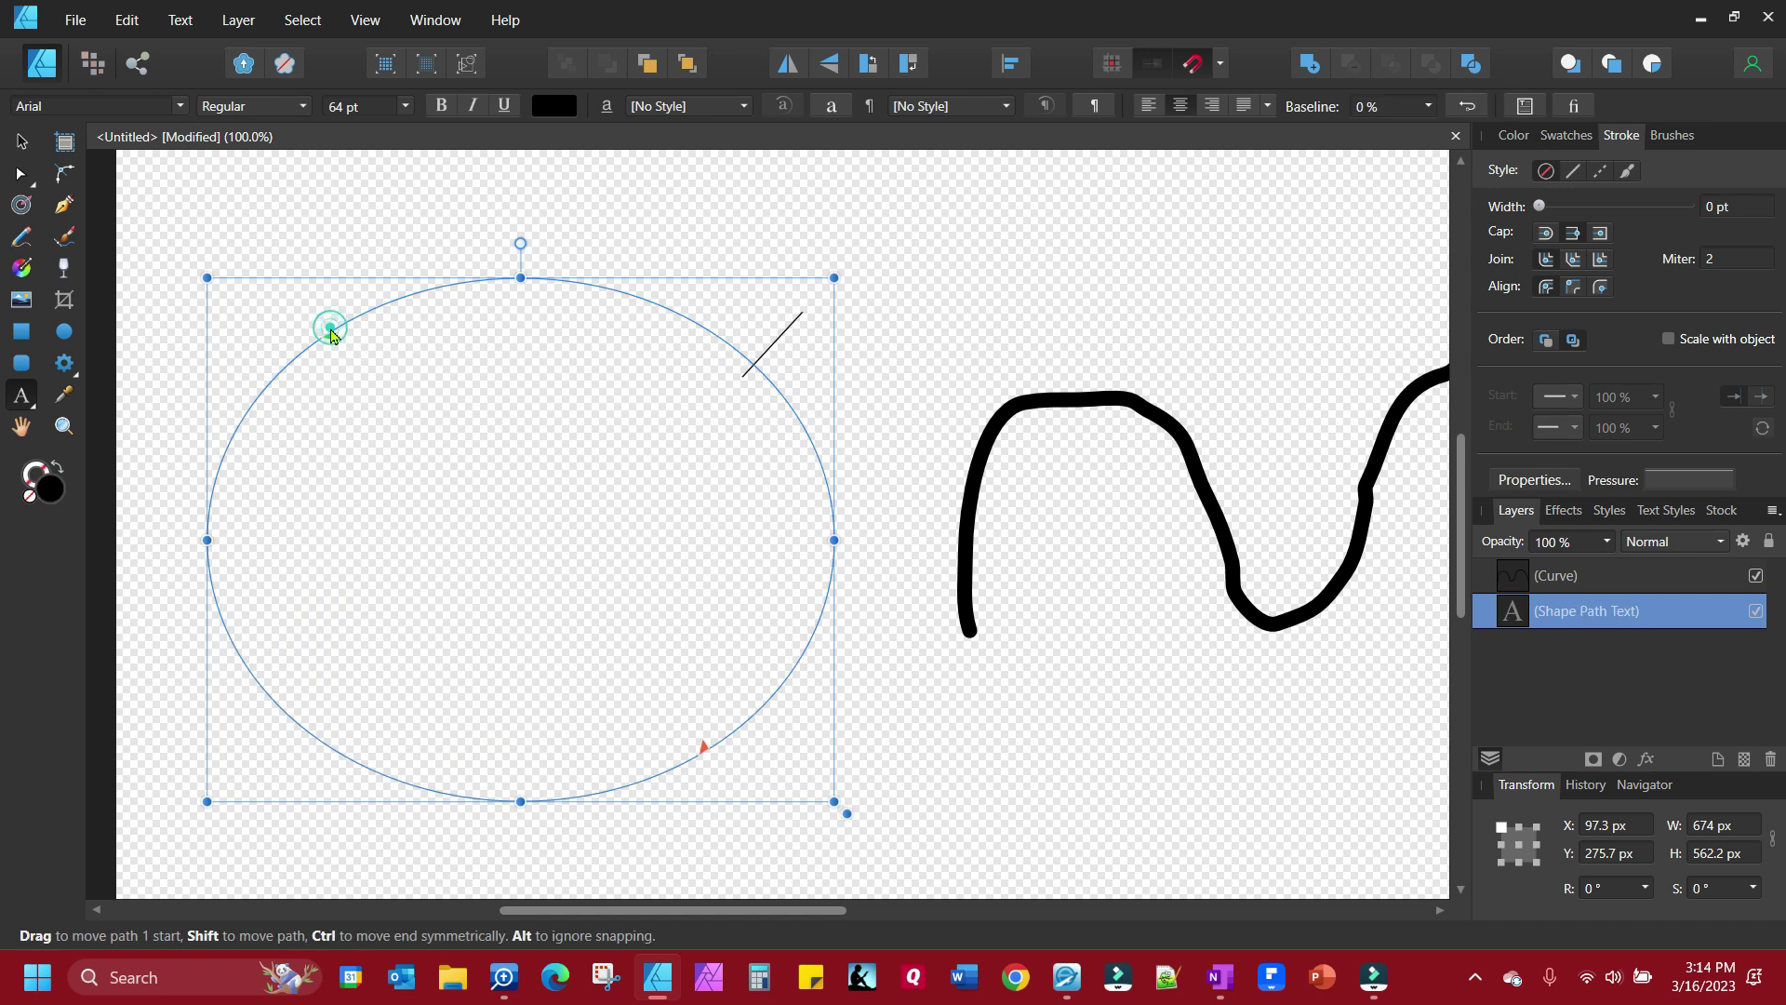
- Type 'My Text Here' as path text along the ellipse's outline
left_click(776, 350)
type("M")
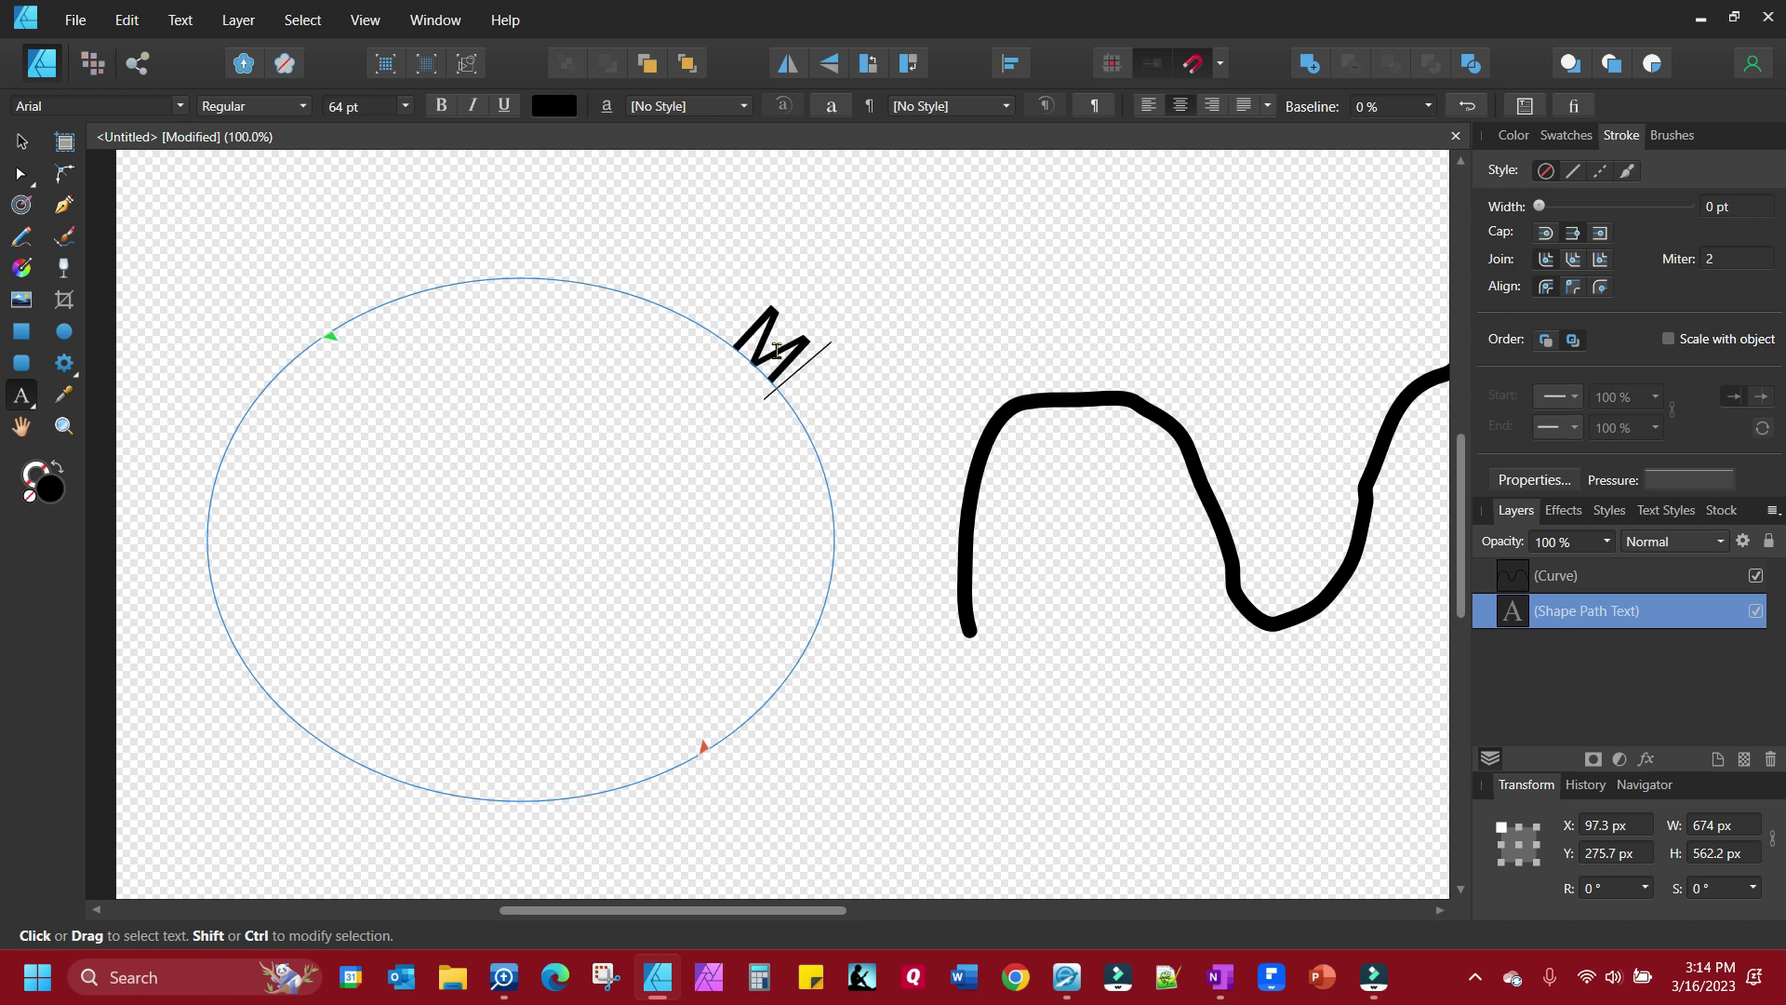
type("y Text")
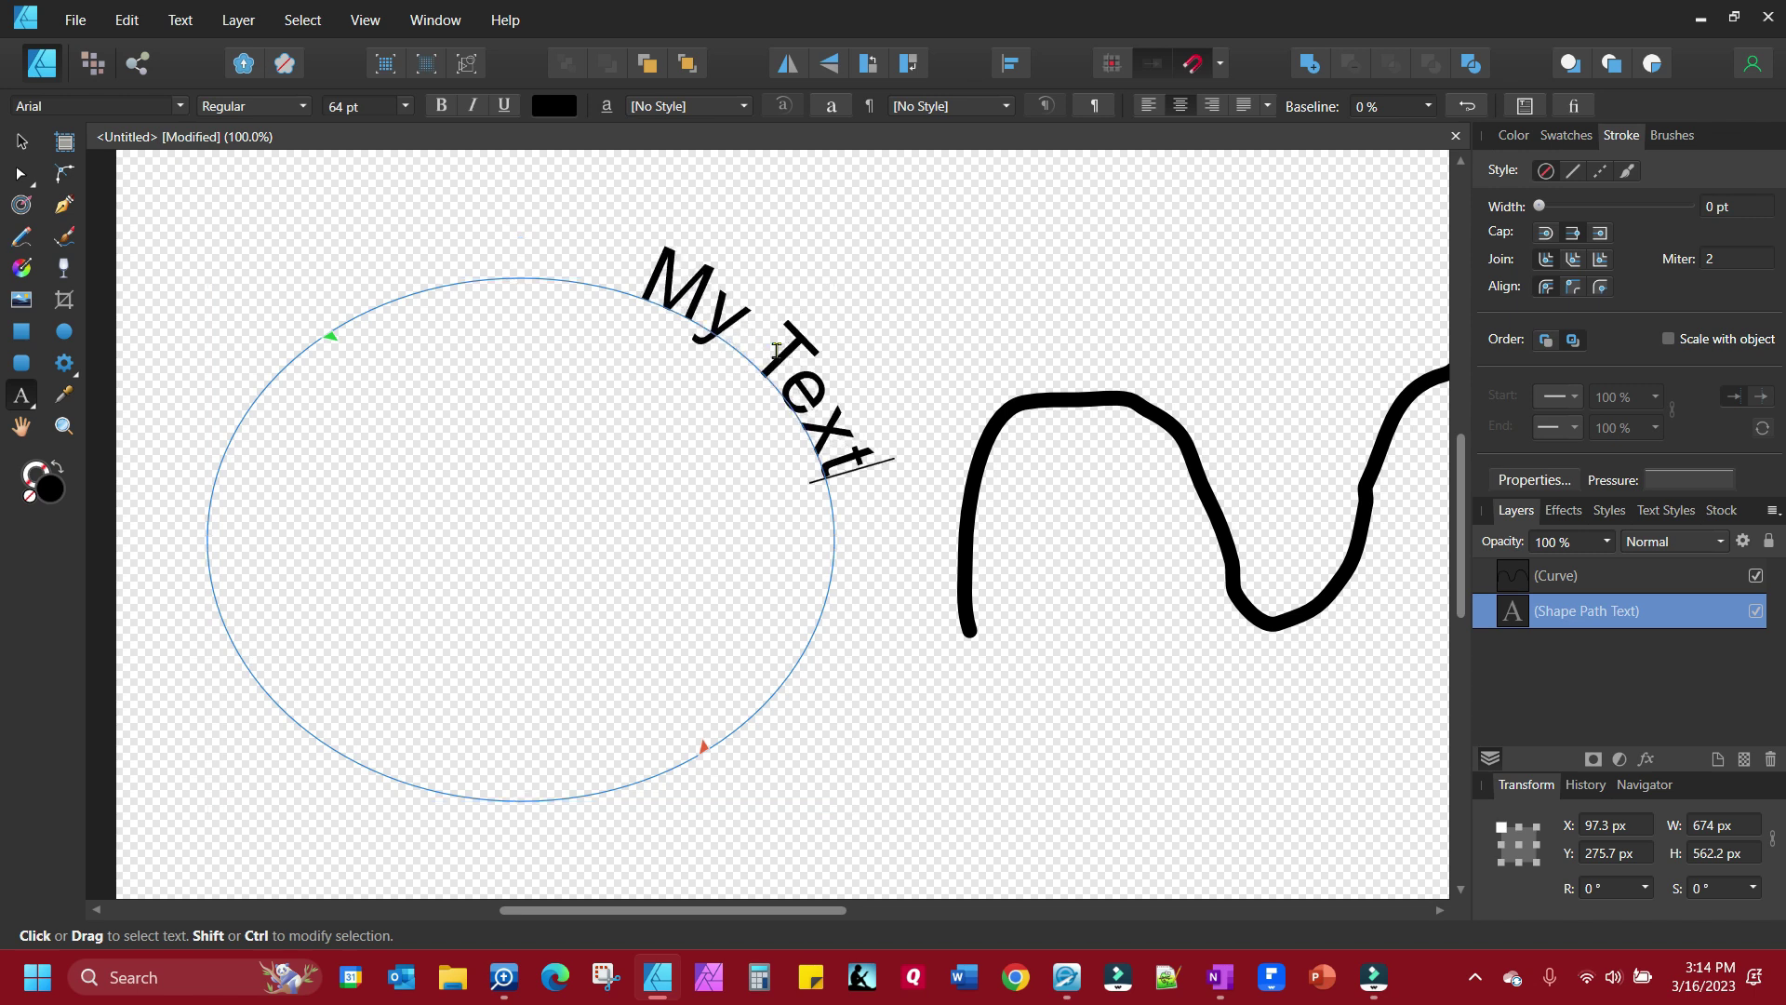
type(" Here")
key("Escape")
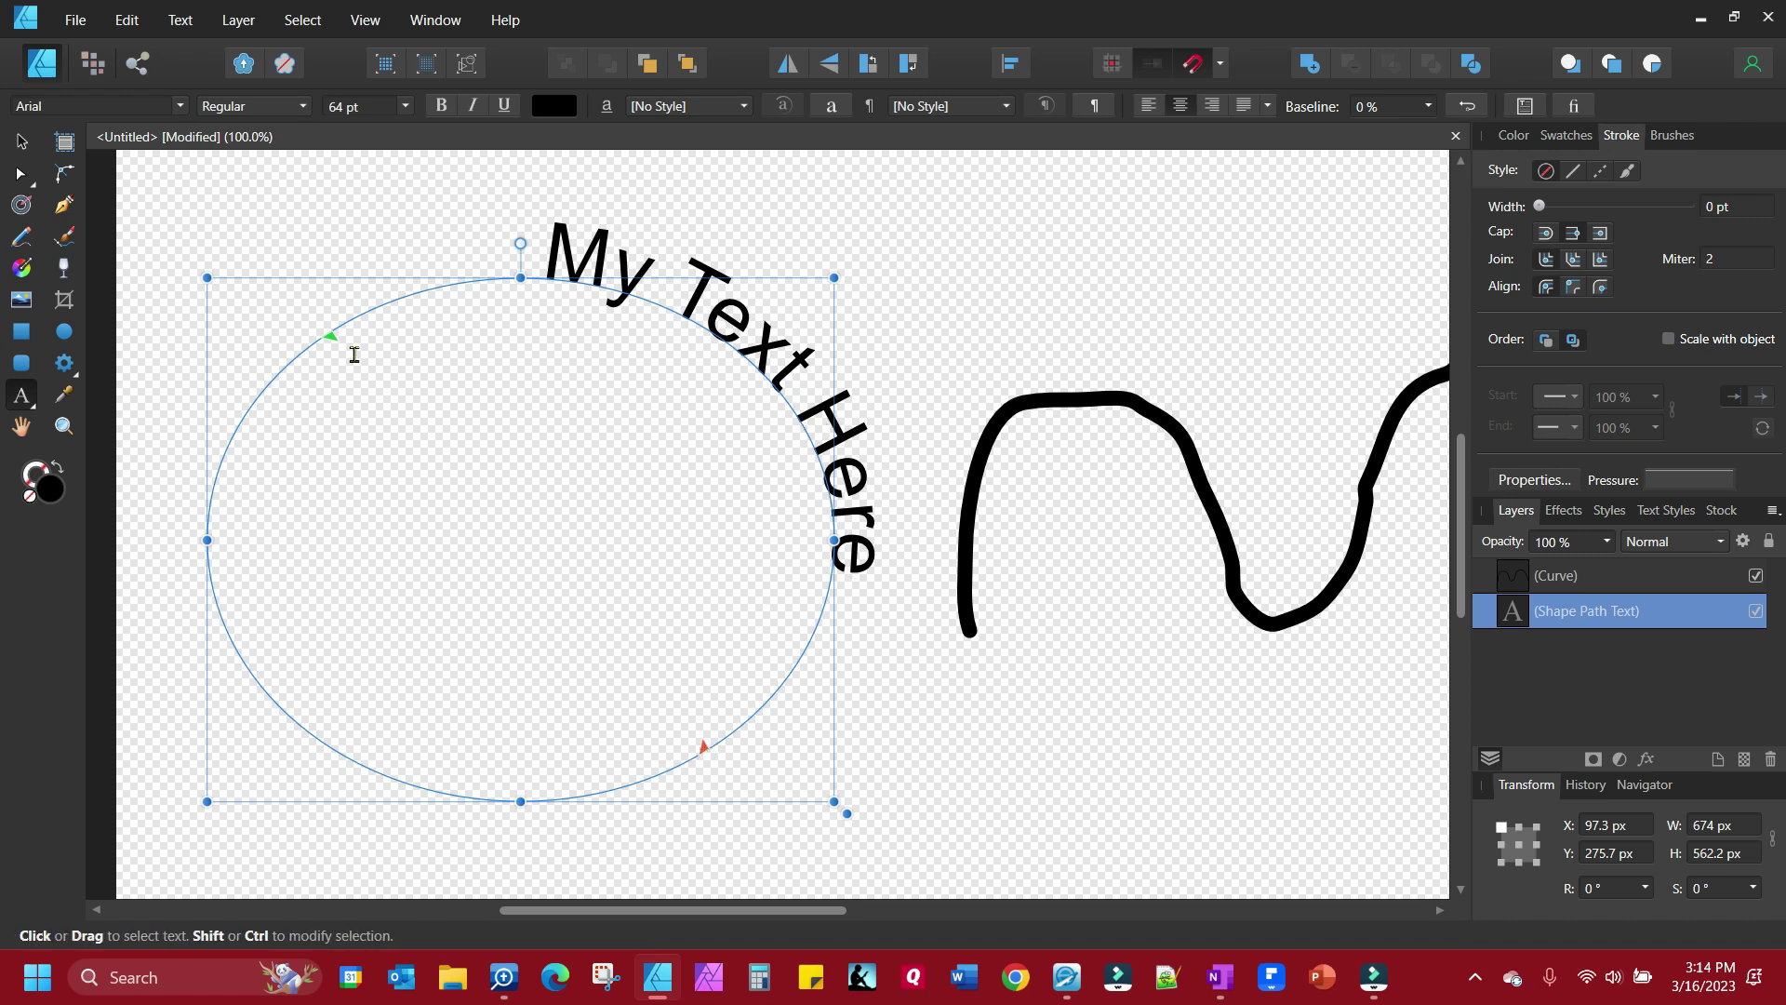
left_click(706, 756)
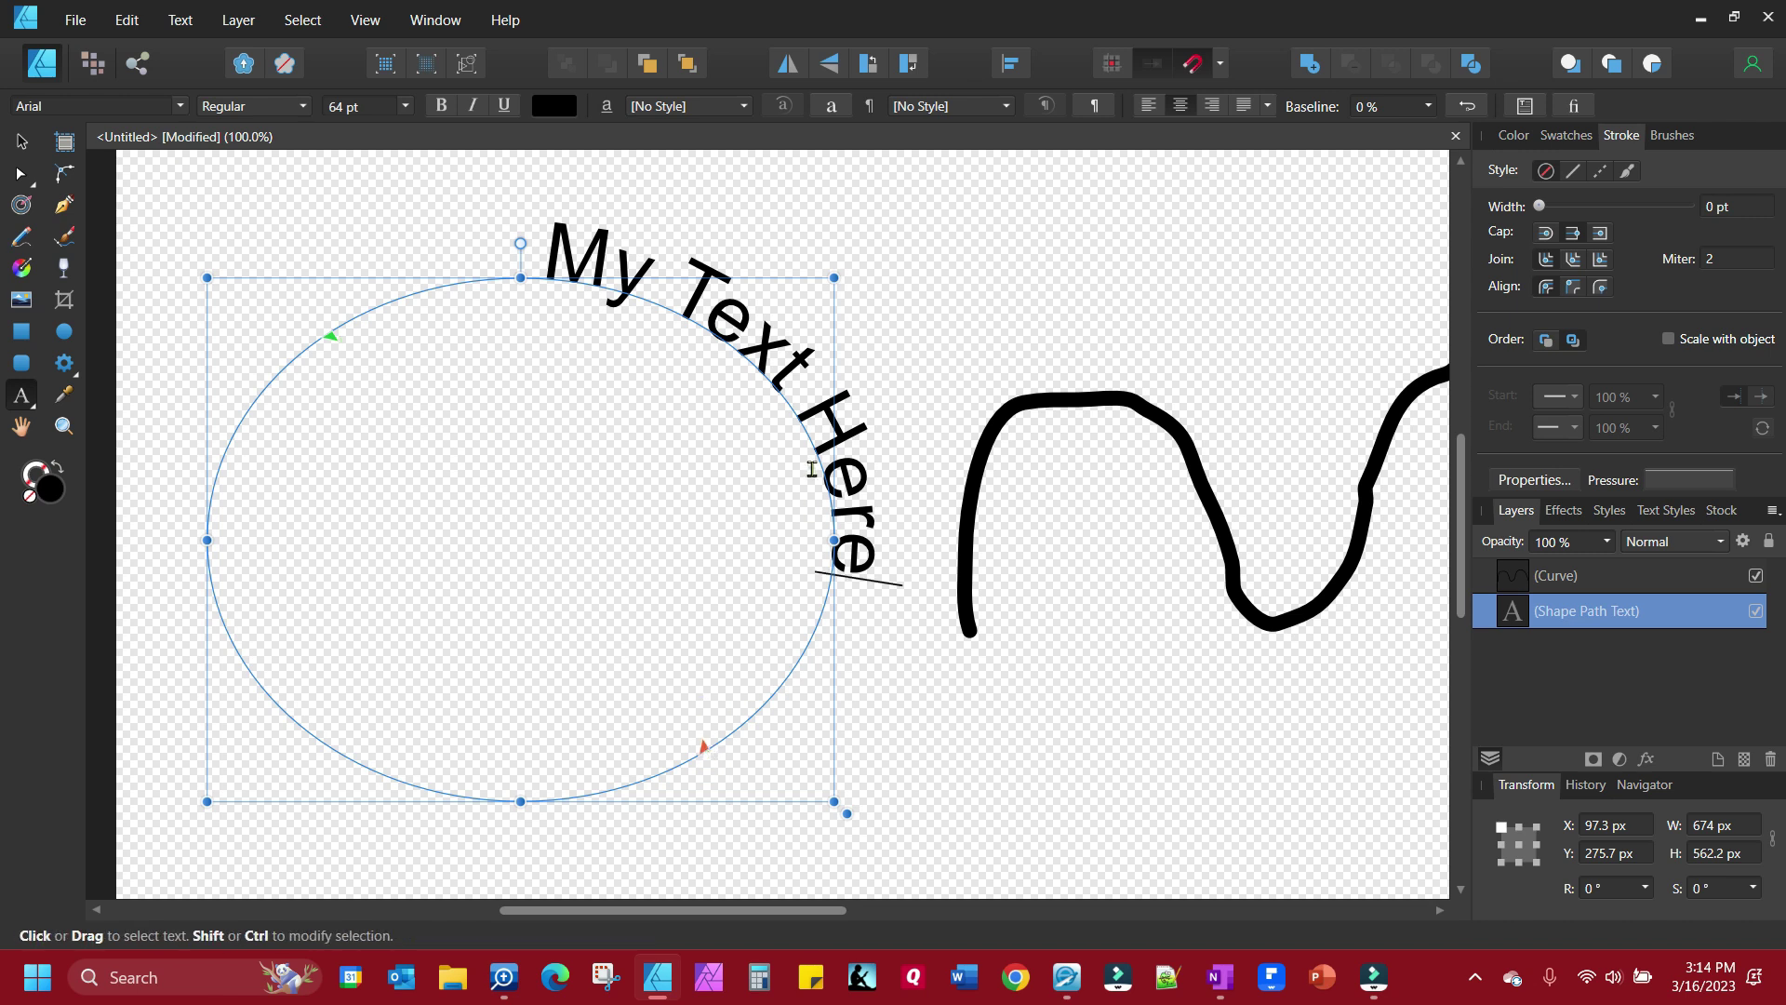
- Move the path text's end to the ellipse's right side and its start to the left side
left_click(705, 753)
mouse_move(705, 752)
left_mouse_down()
mouse_move(802, 638)
mouse_move(842, 527)
mouse_move(832, 546)
left_mouse_up()
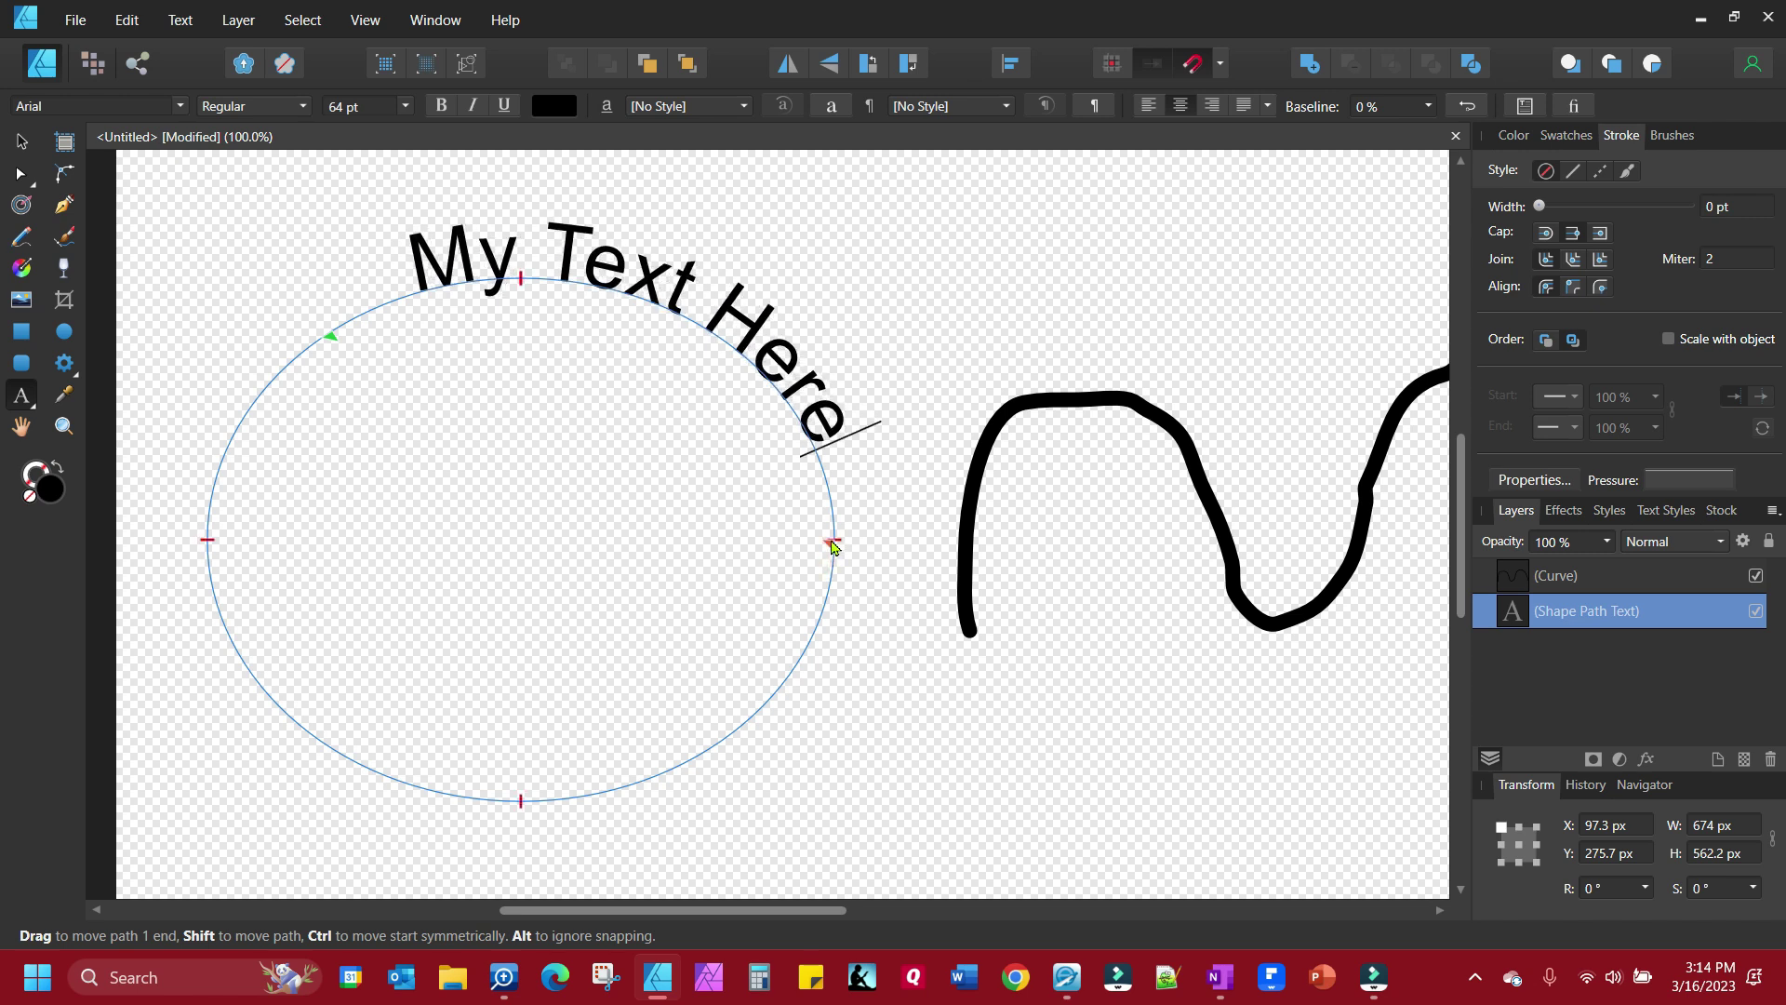
left_click_drag(834, 547, 831, 544)
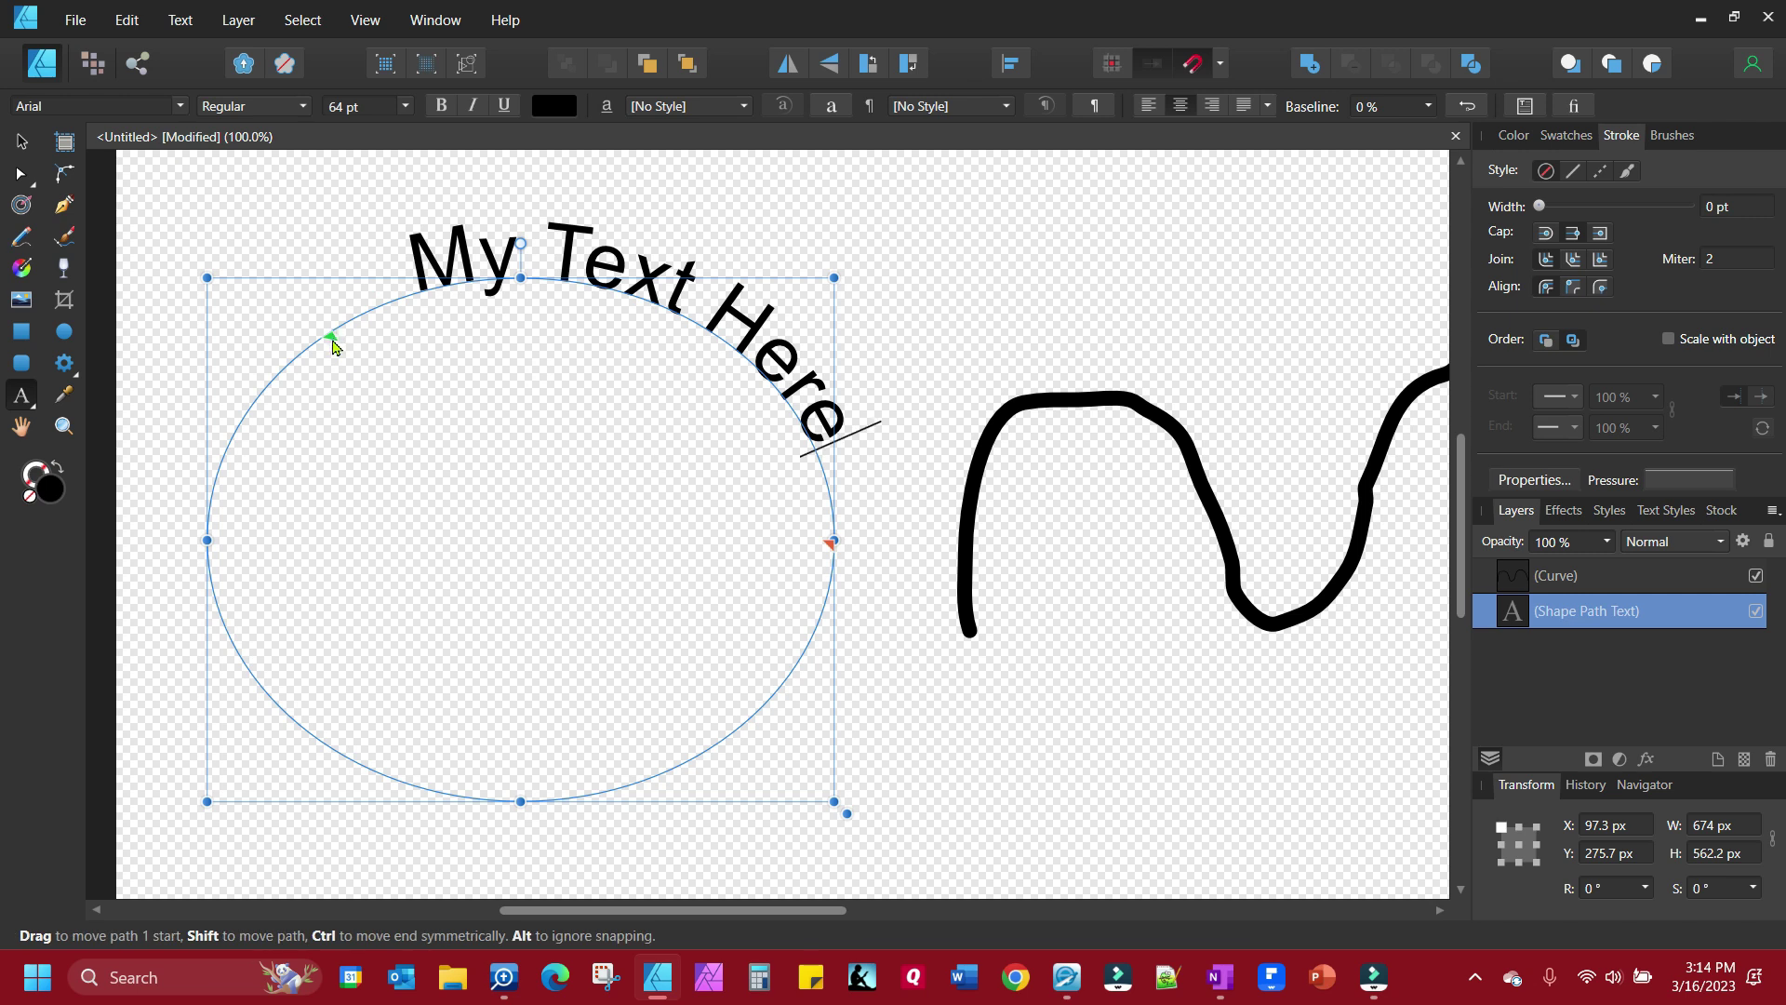
mouse_move(333, 340)
left_mouse_down()
mouse_move(229, 476)
mouse_move(214, 547)
left_mouse_up()
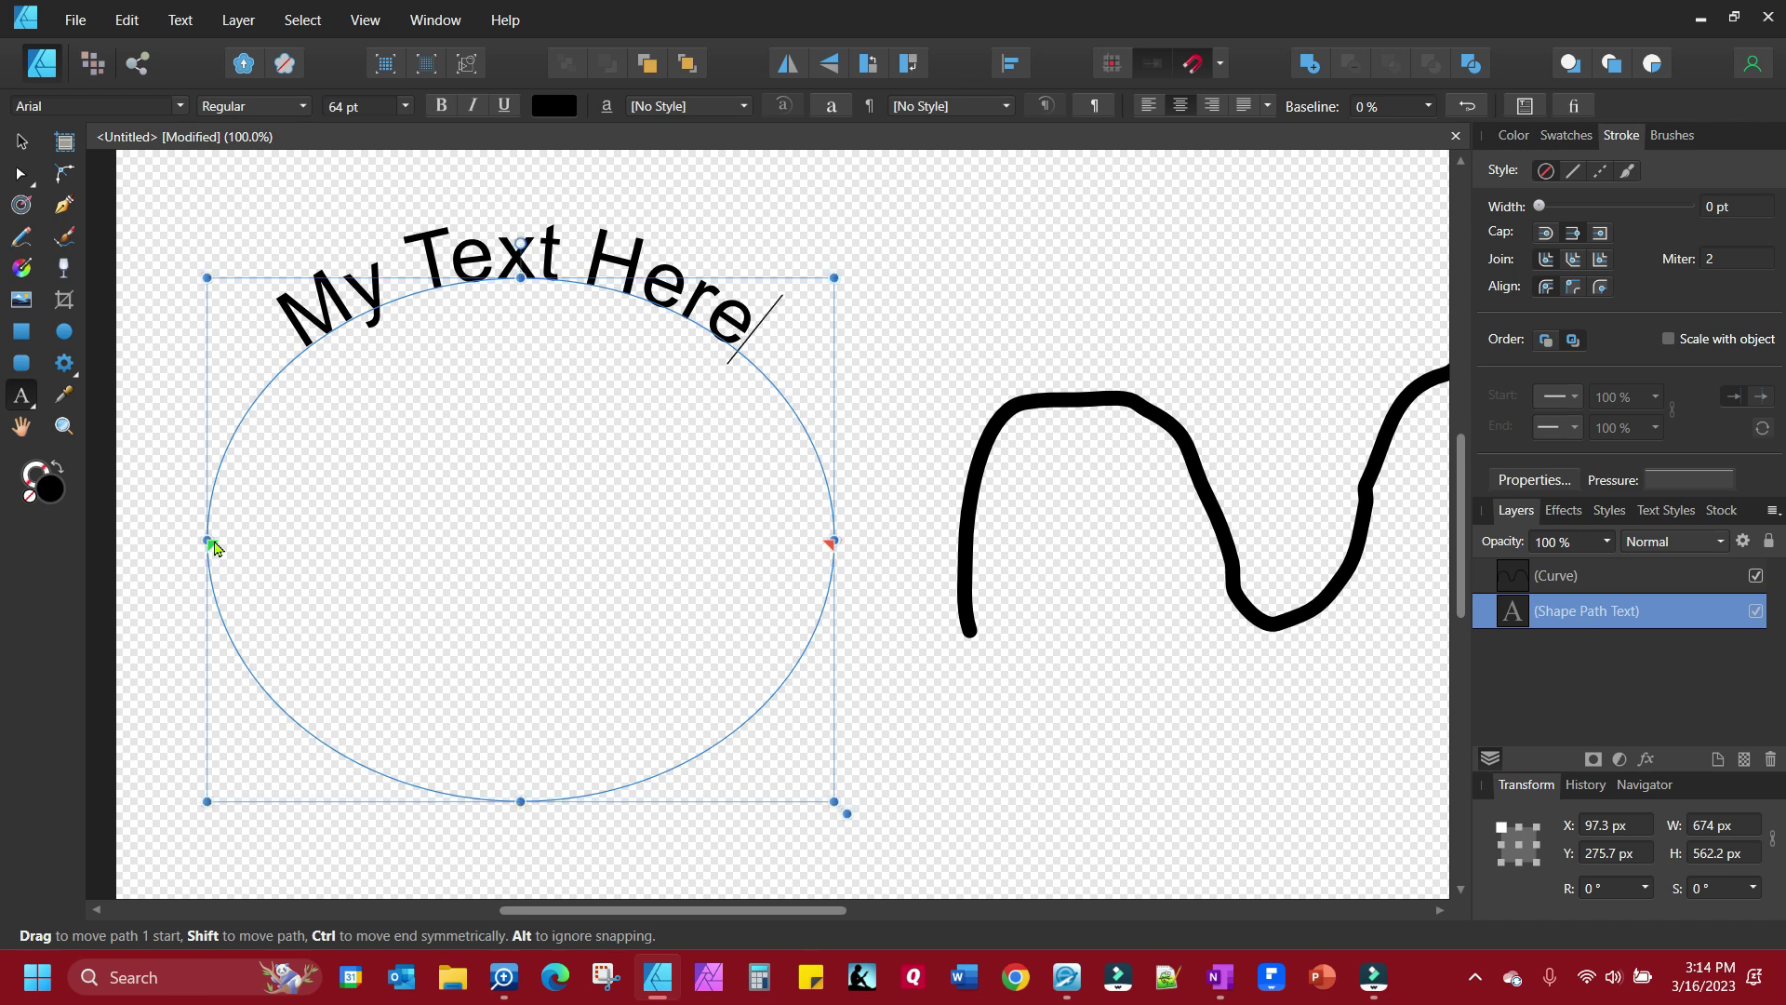
left_click(1150, 106)
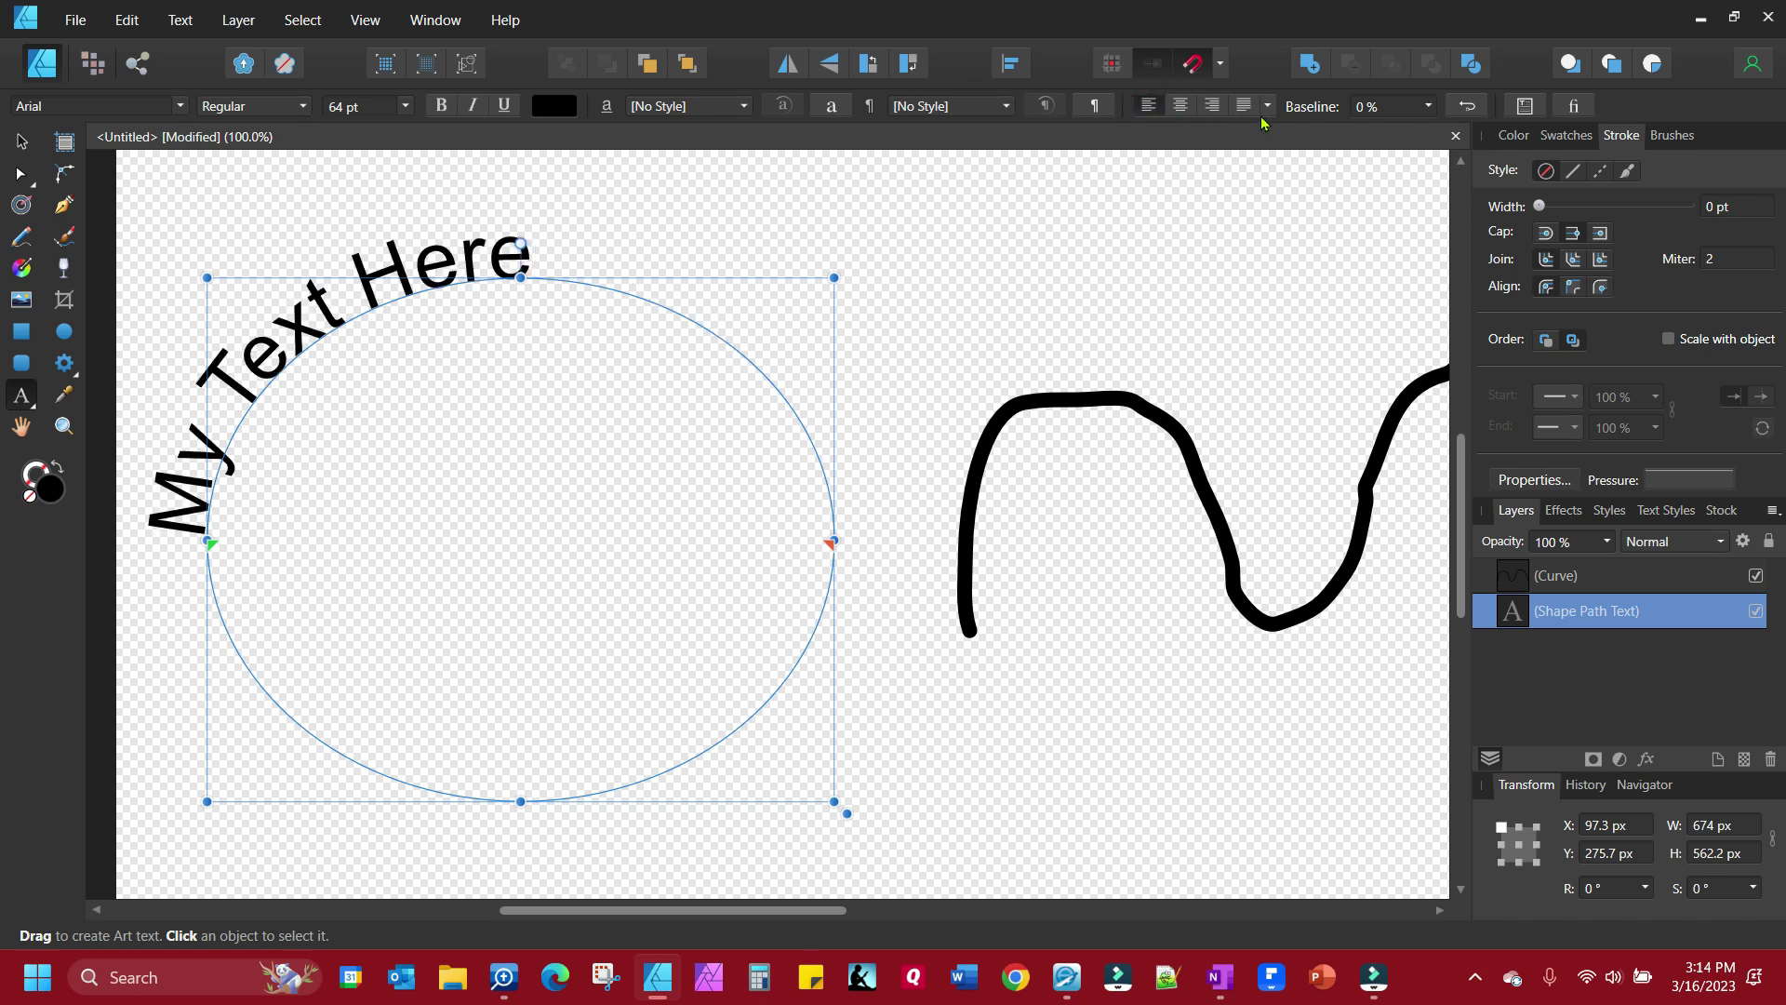
left_click(1213, 107)
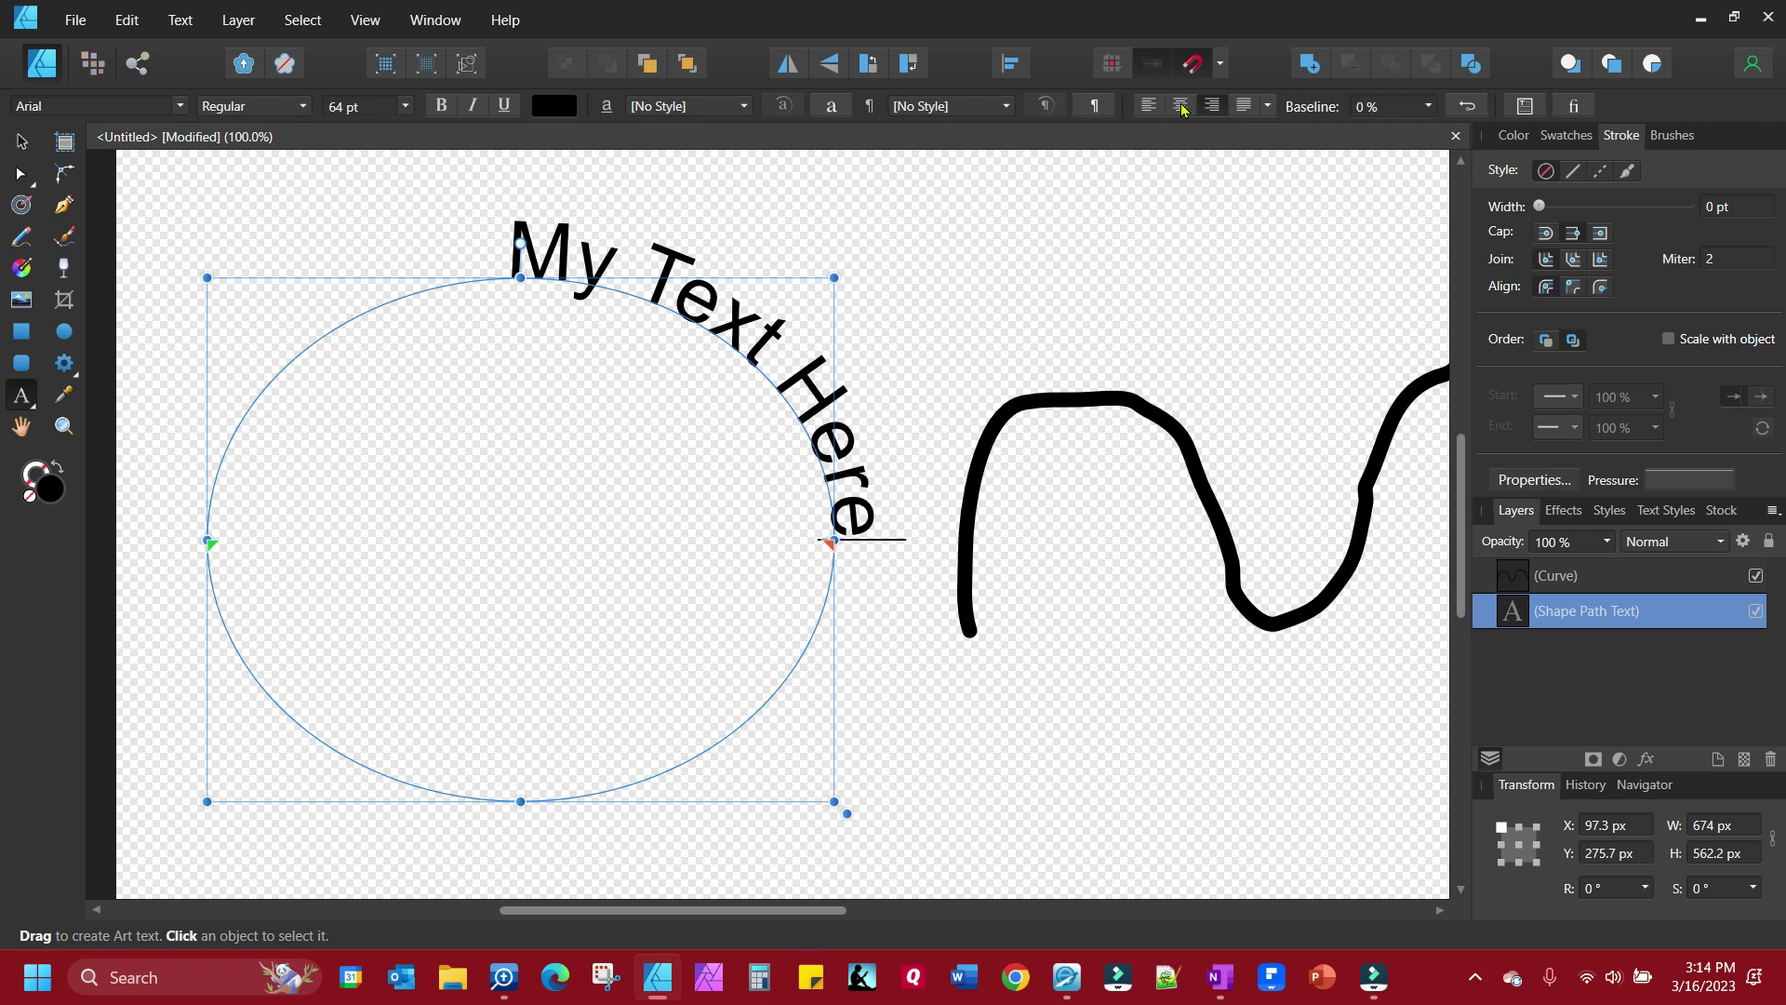
left_click(1180, 105)
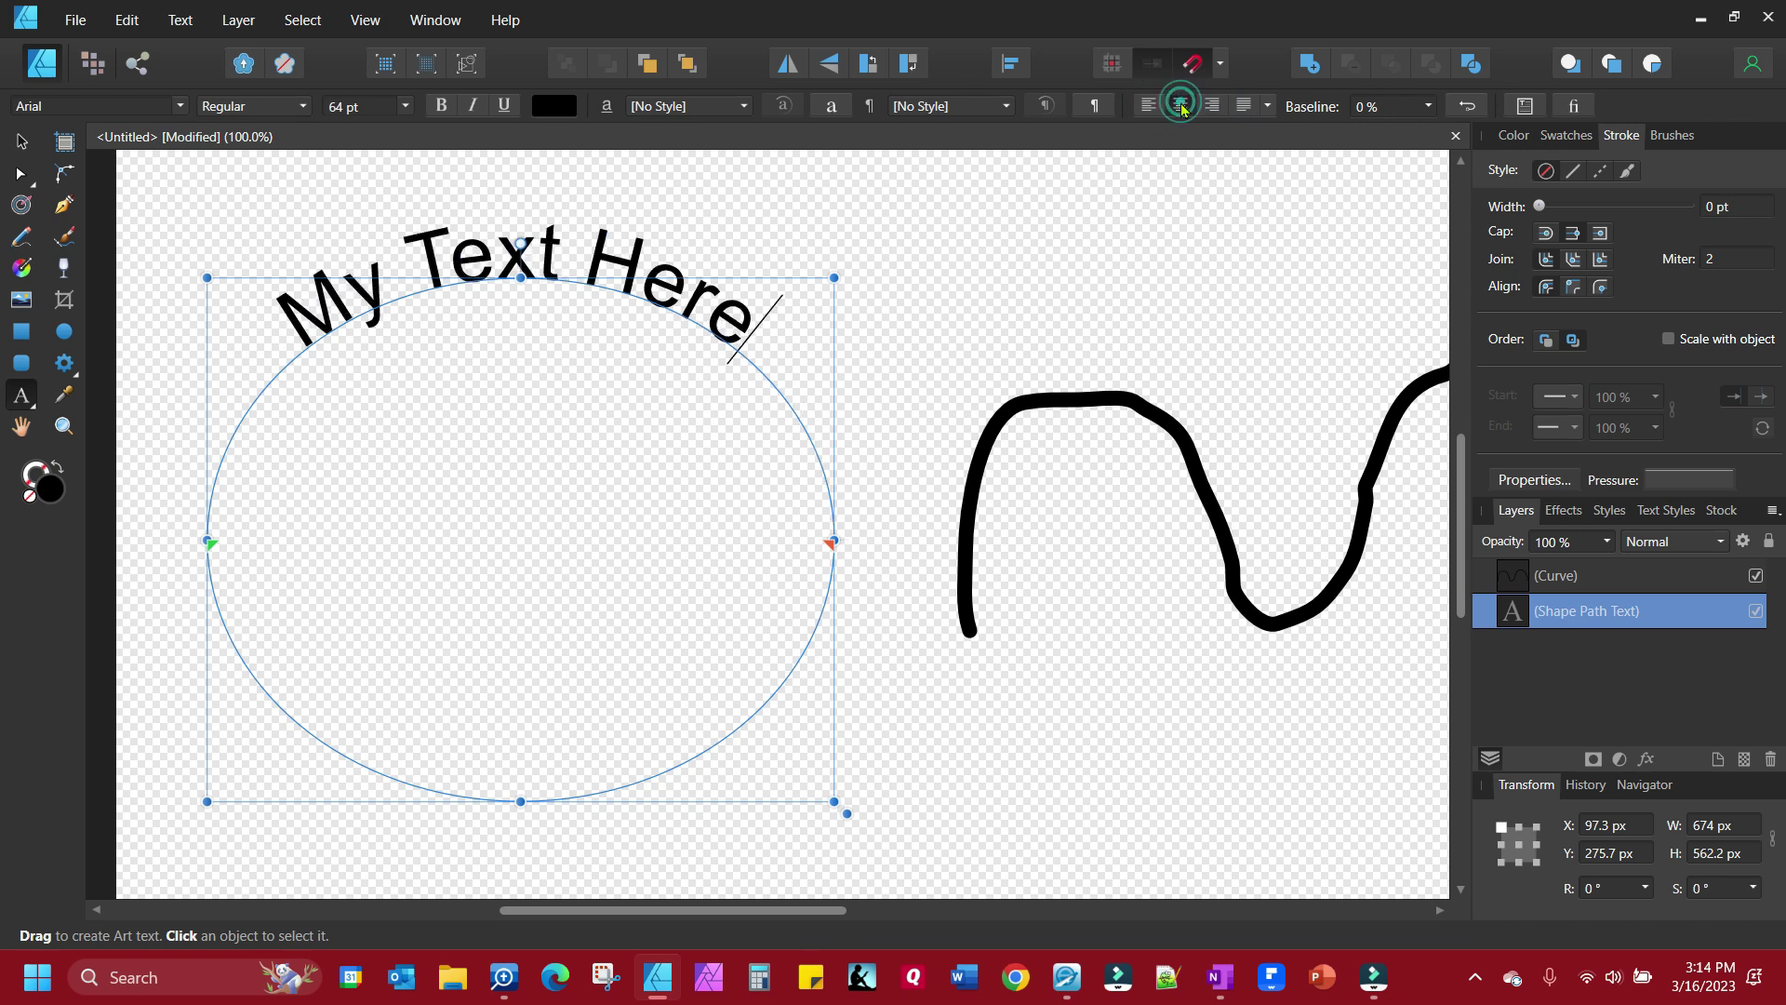
left_click(1469, 106)
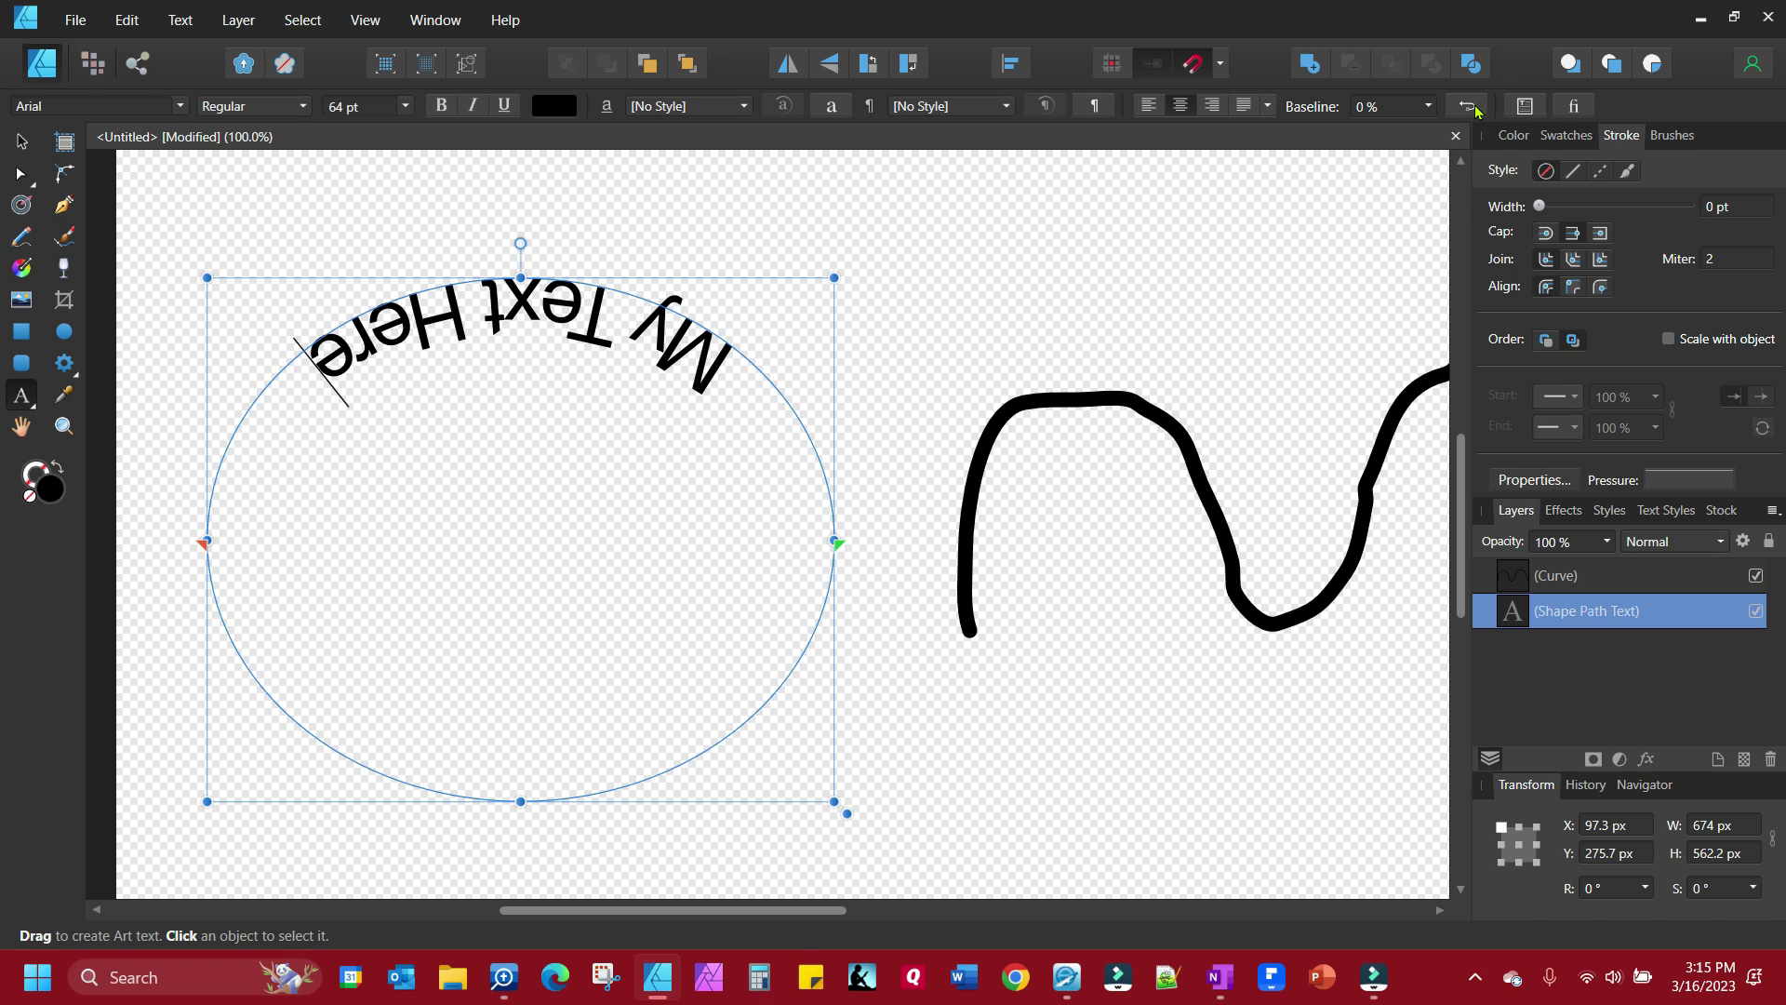
left_click(1477, 110)
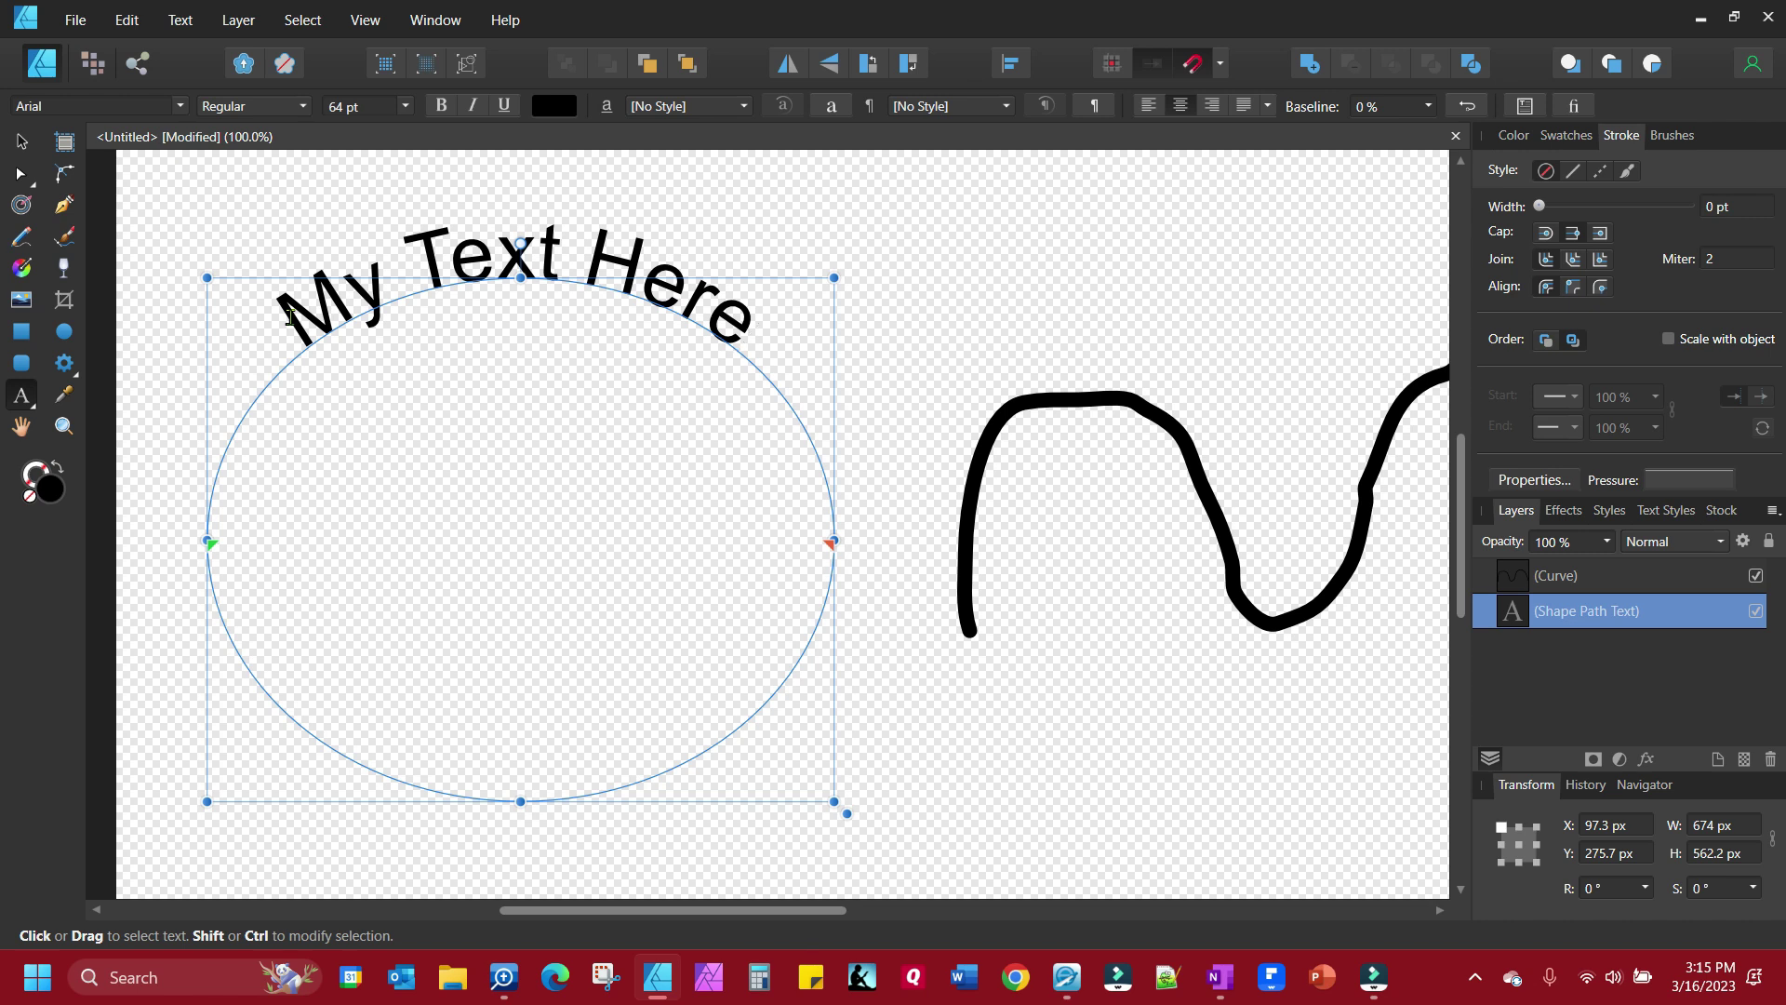
- Select 'My Text Here' and adjust its tracking to 1 ‰ with Alt+arrow keys
triple_click(342, 305)
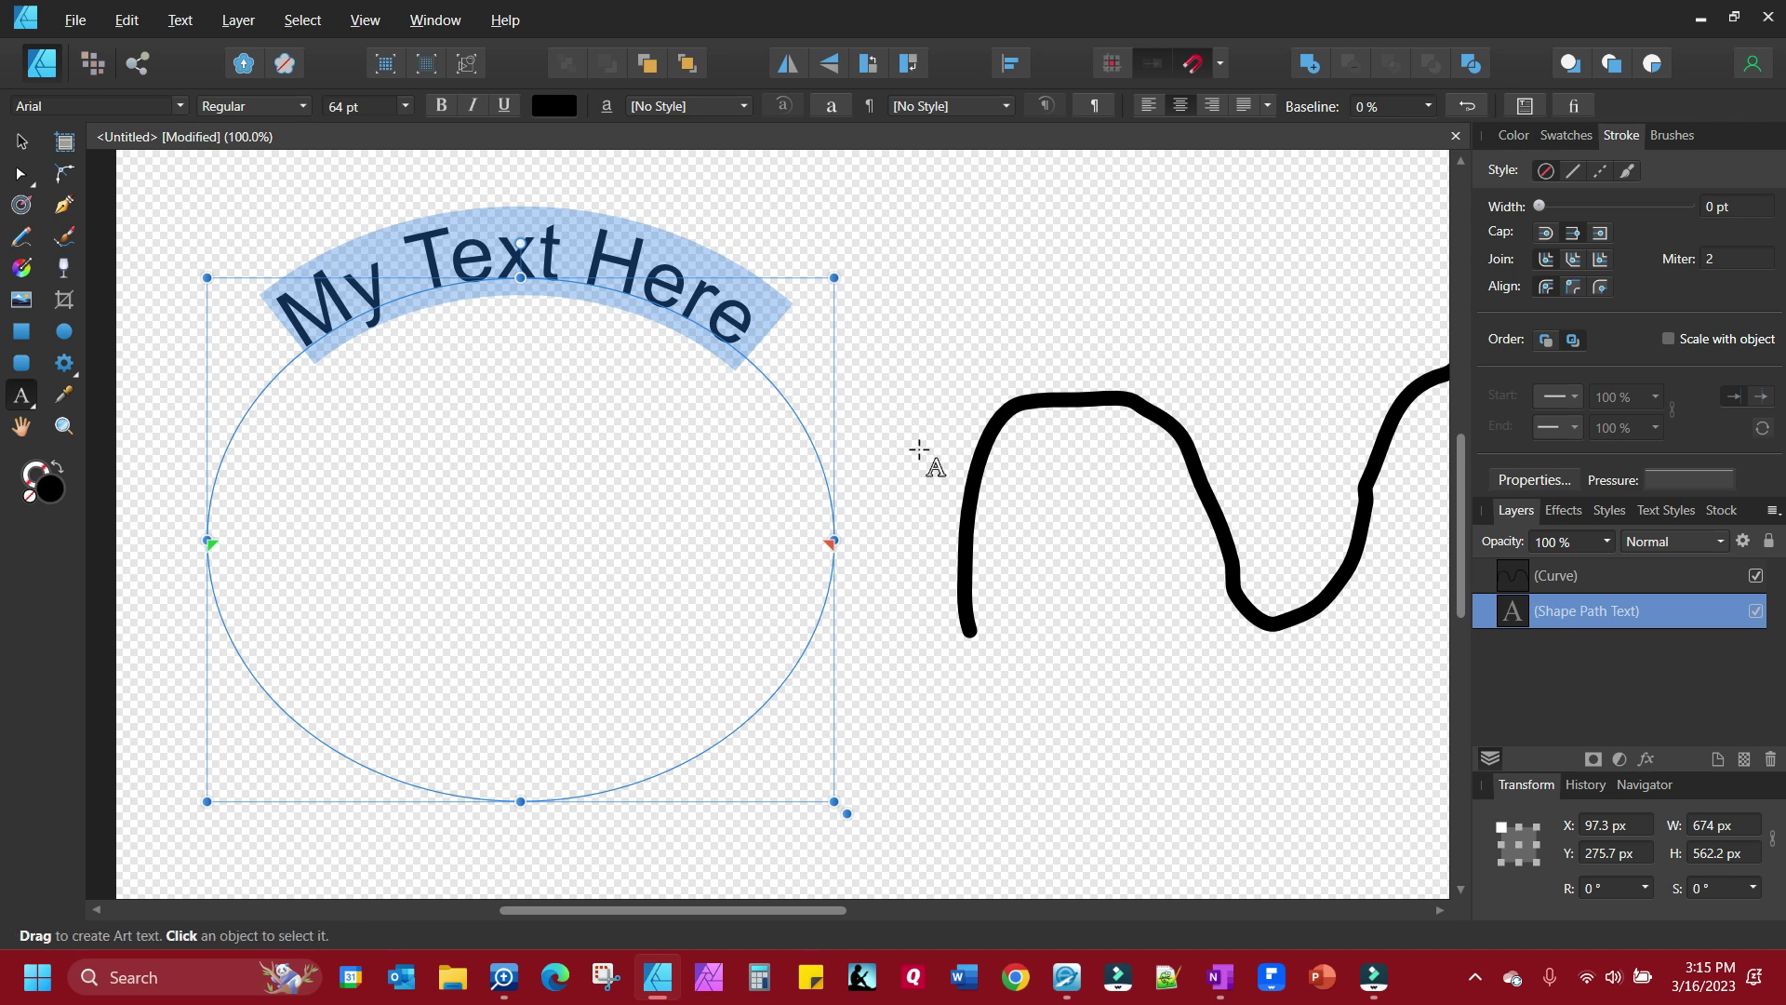
key("alt+Left")
key("alt+Left")
key("alt+Left")
key("alt+Left")
key("alt+Left")
key("alt+Left")
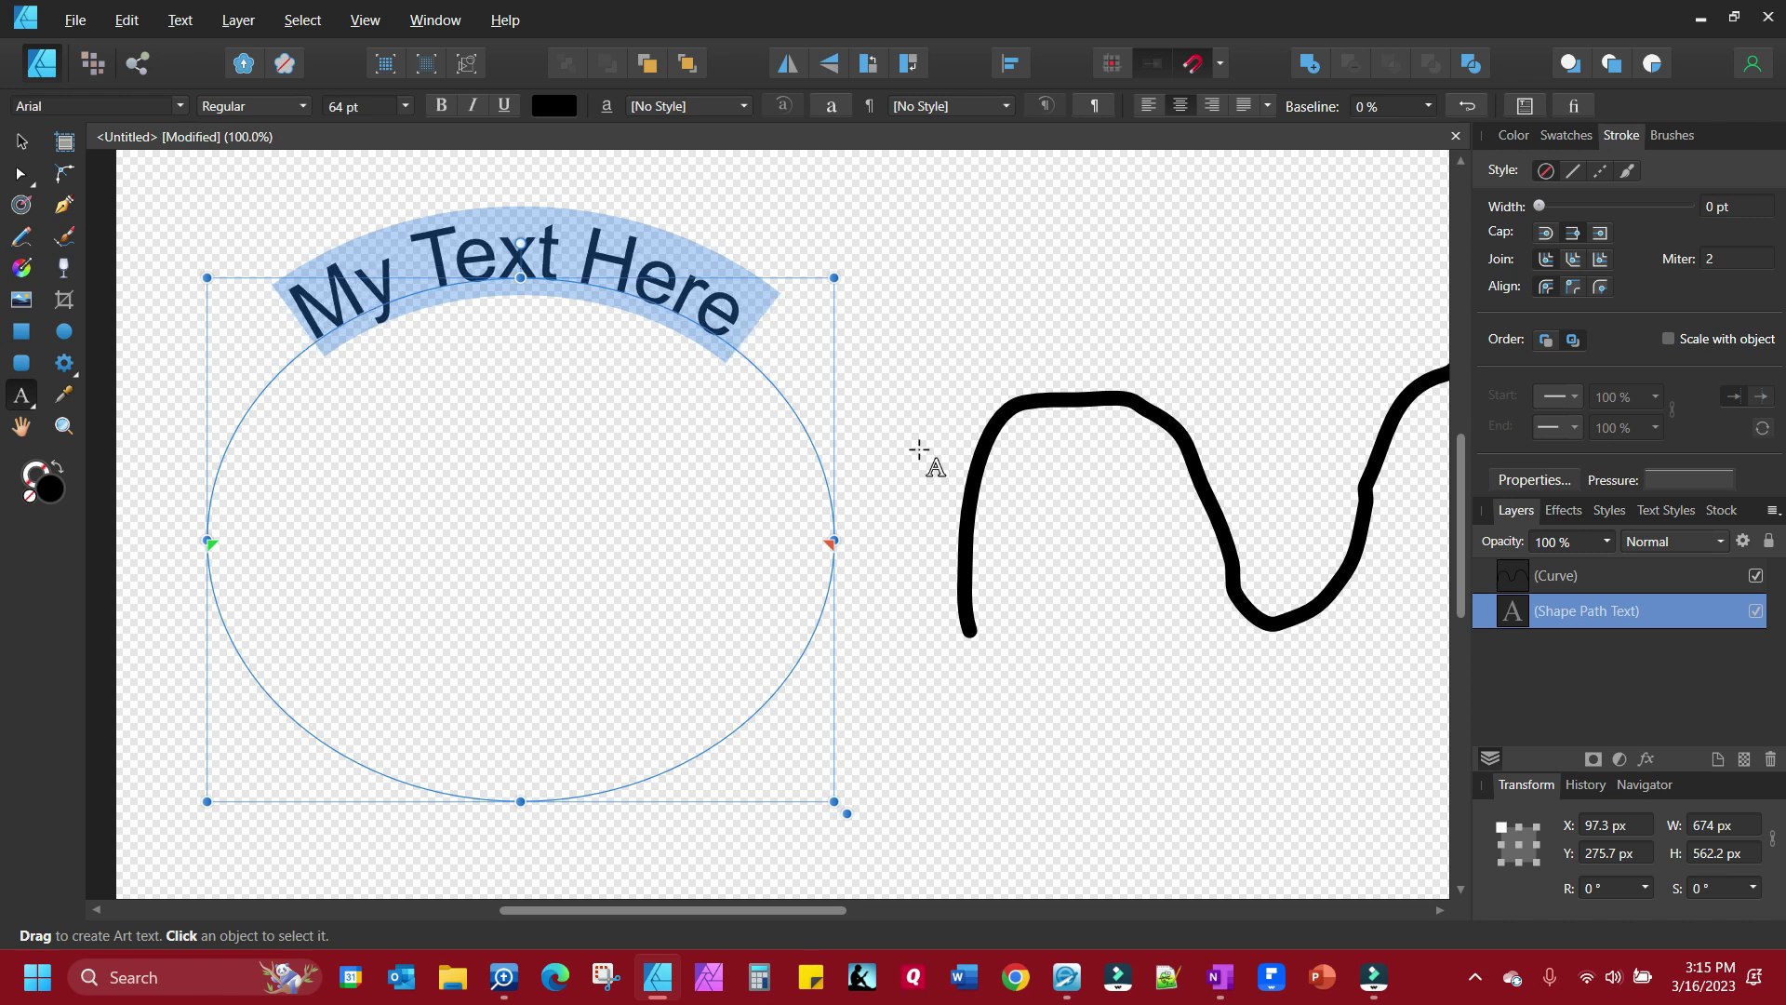
key("alt+Right")
key("alt+Right")
key("alt+Right")
key("alt+Right")
key("alt+Right")
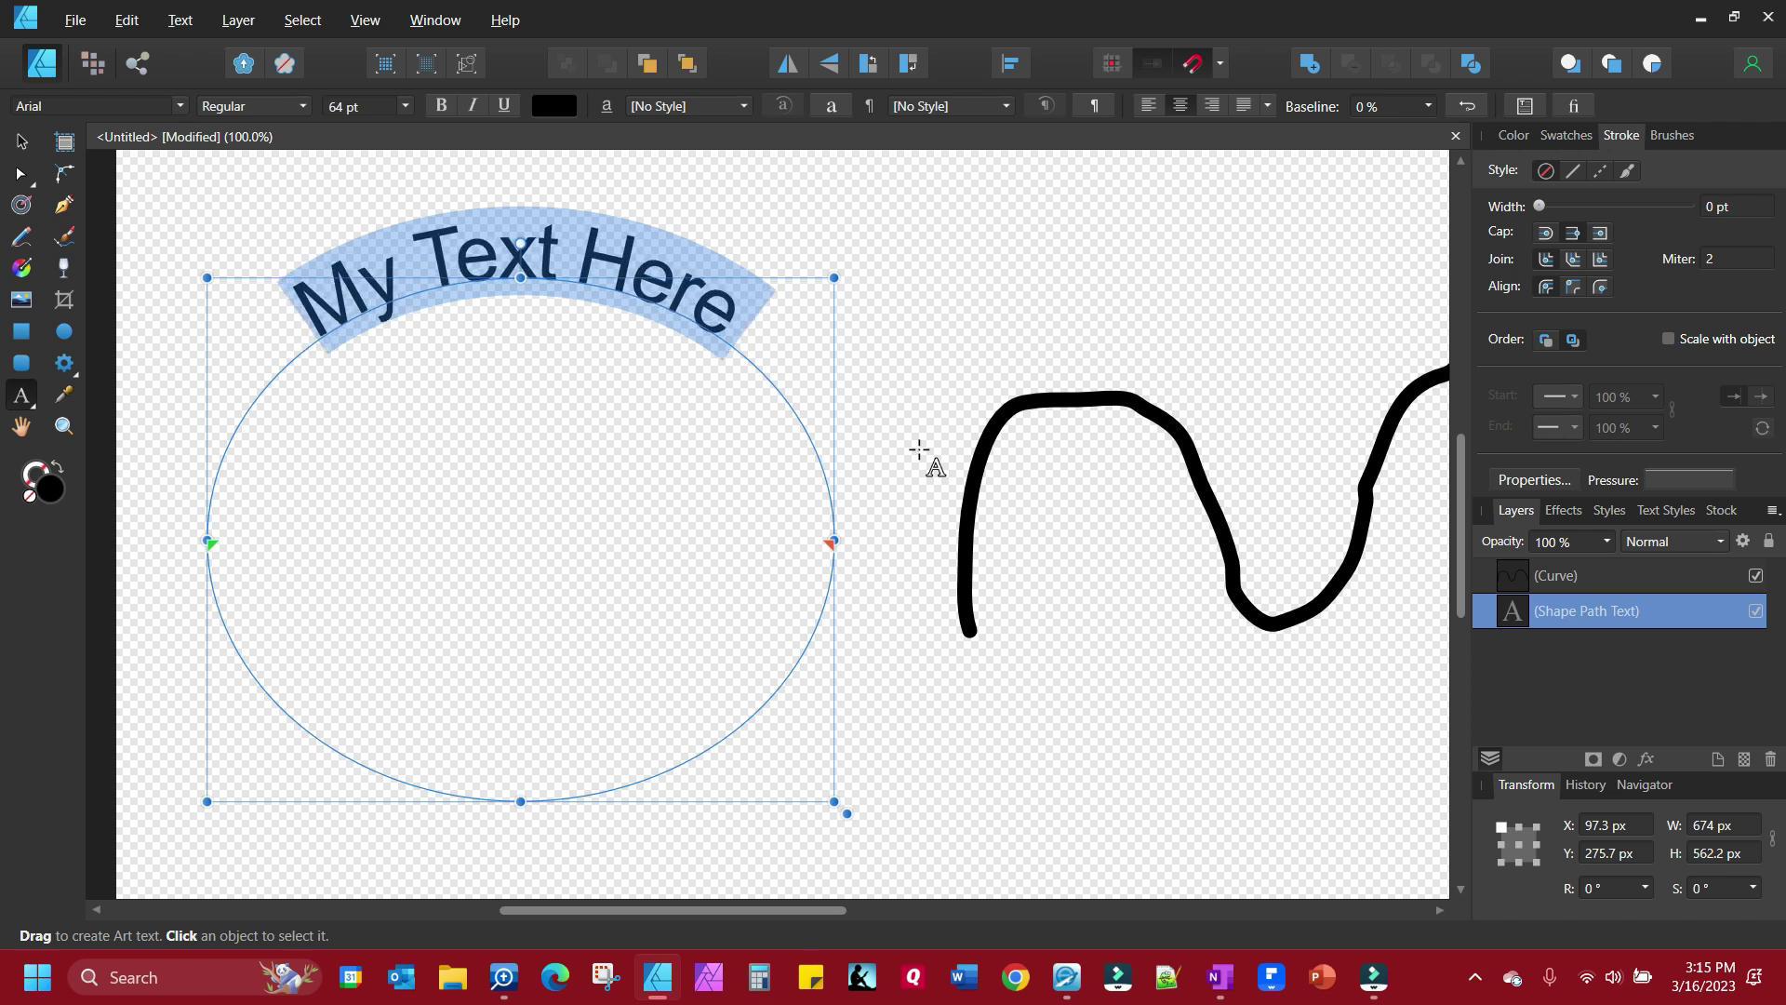
left_click(832, 106)
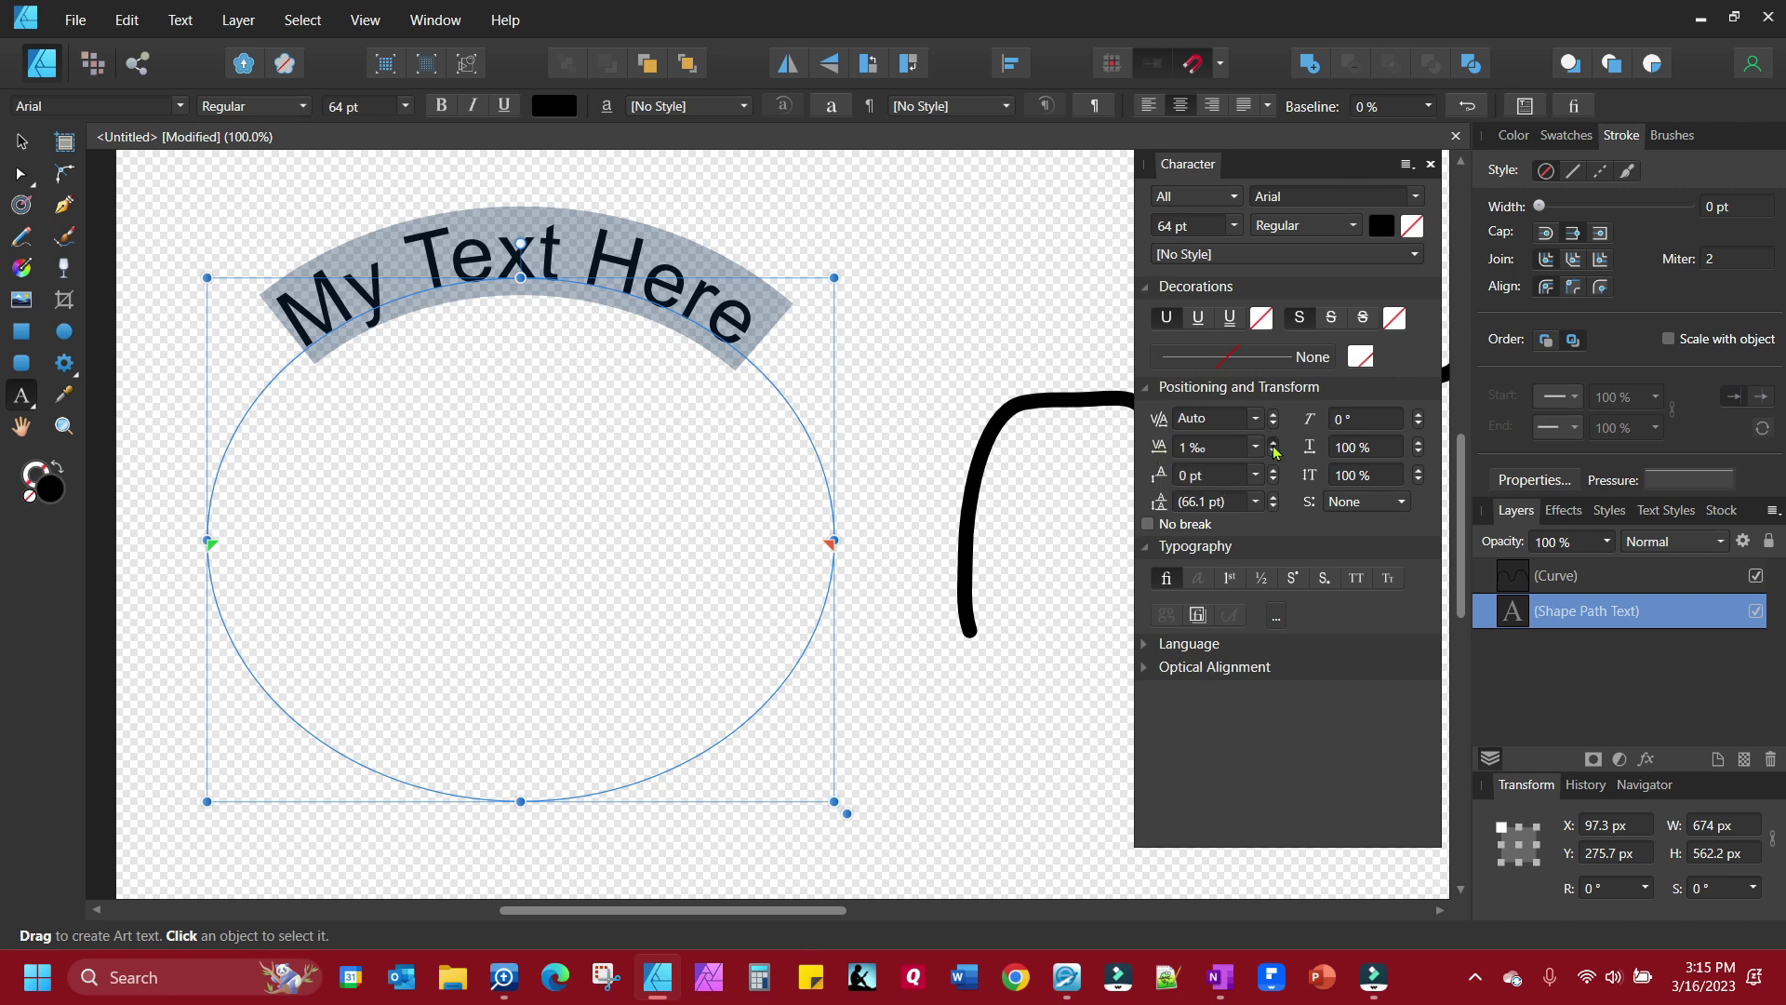
- Set the tracking of 'My Text Here' to 9 ‰ and test kerning between H and e
left_click_drag(1275, 449, 1272, 454)
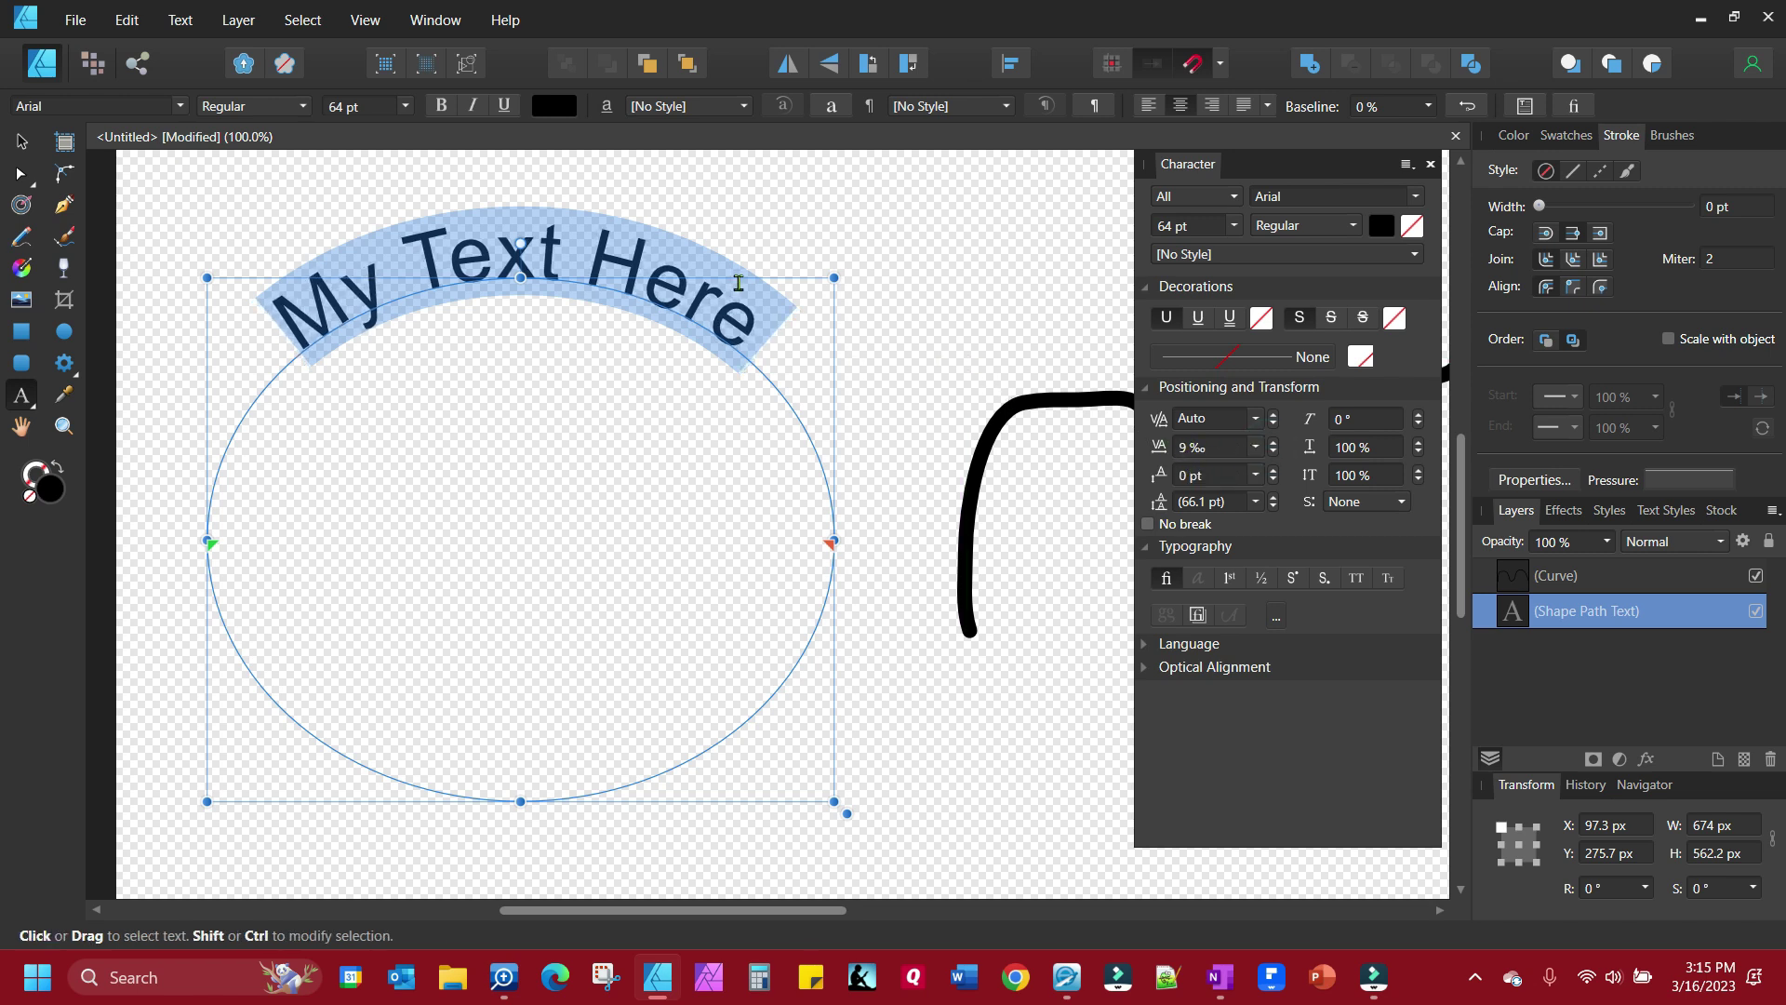
left_click(645, 269)
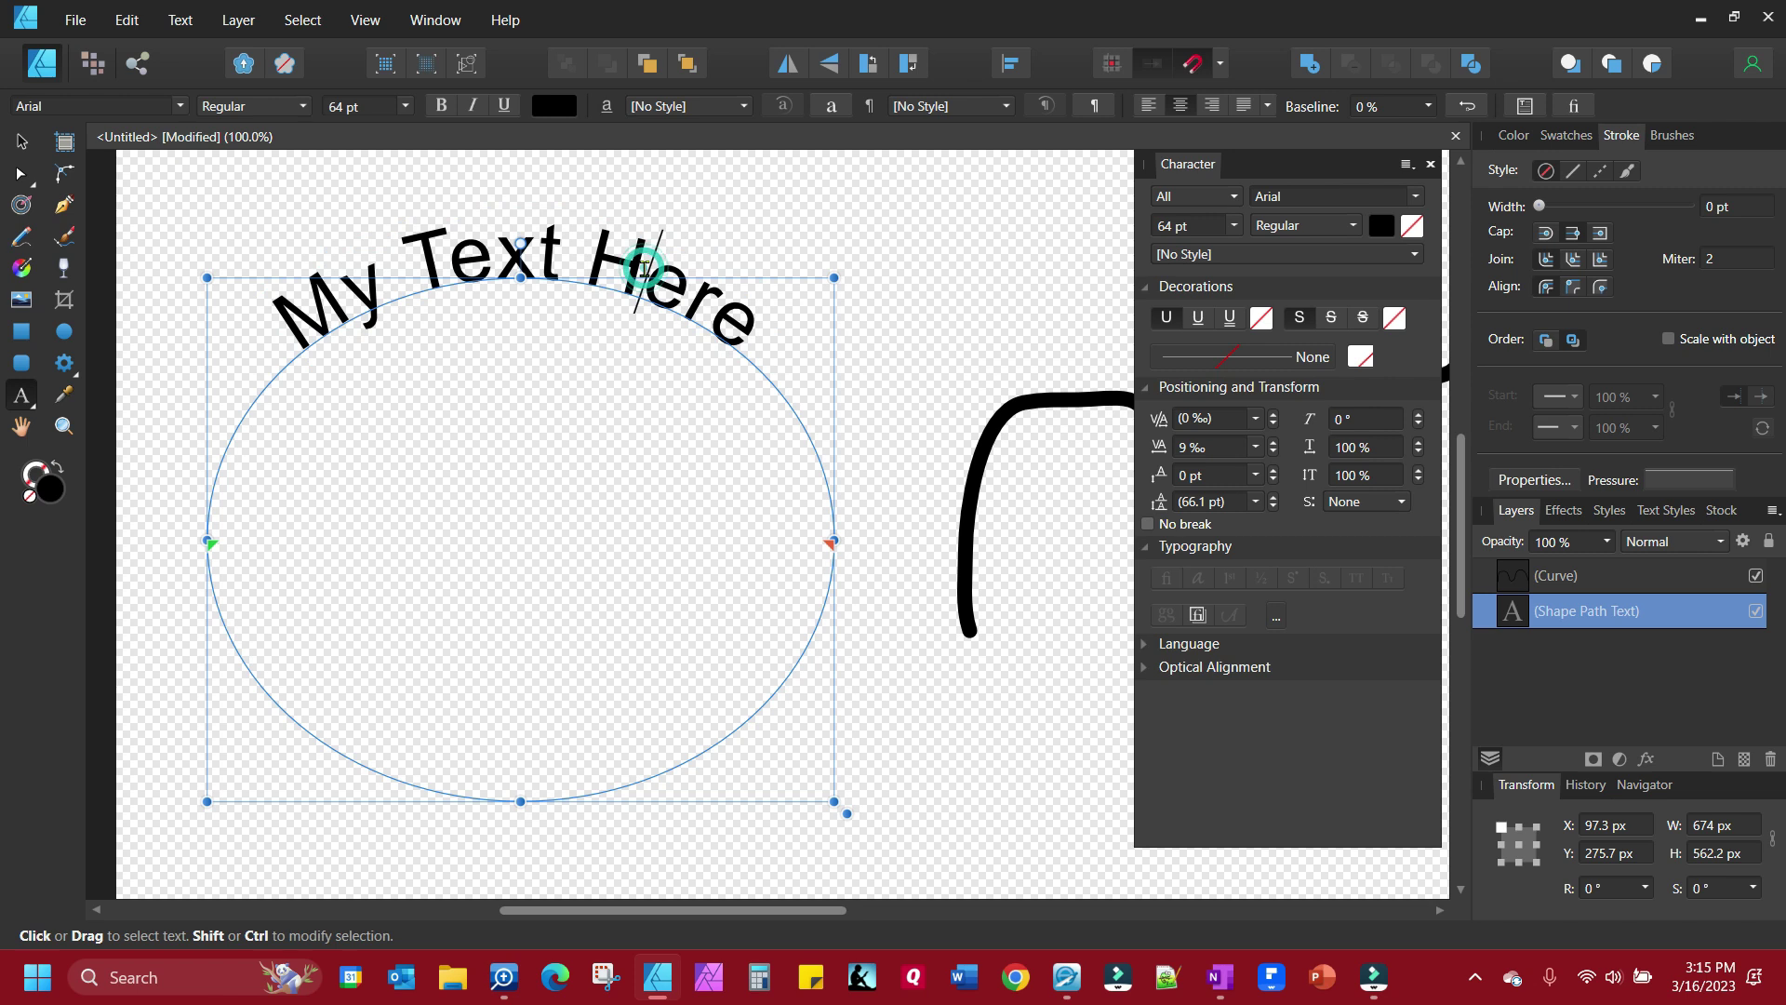
left_click(1431, 164)
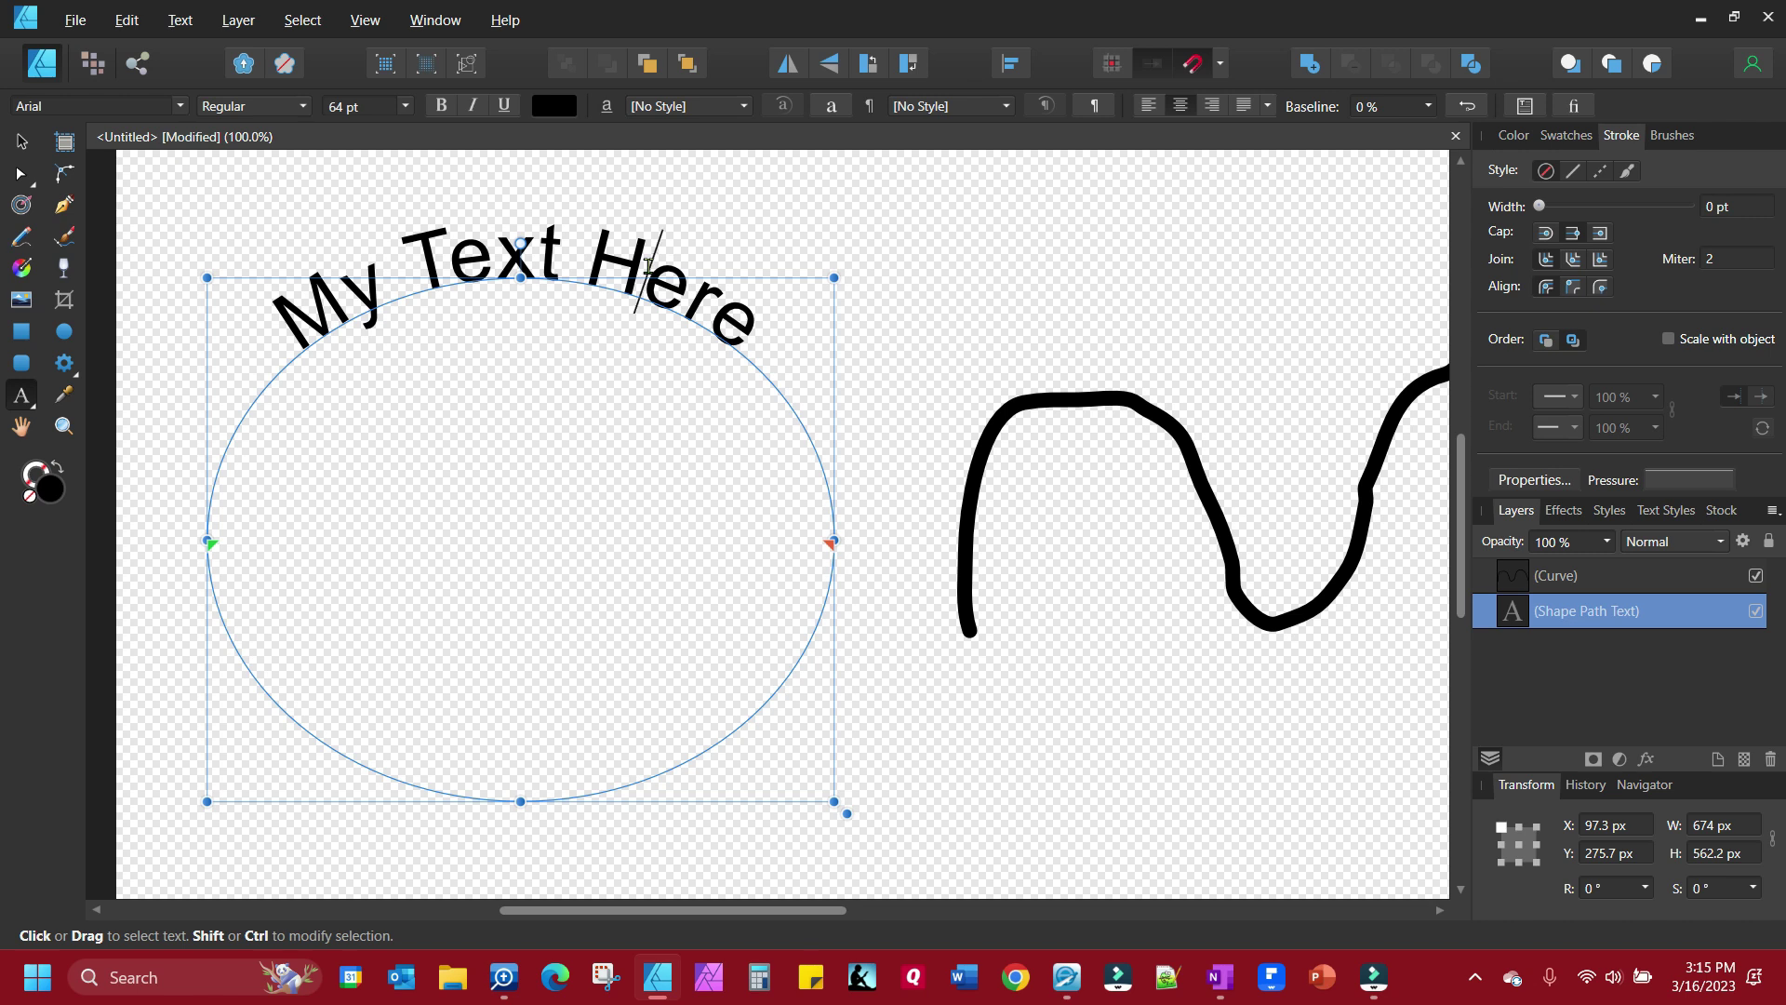
key("alt+Left")
key("alt+Left")
key("alt+Left")
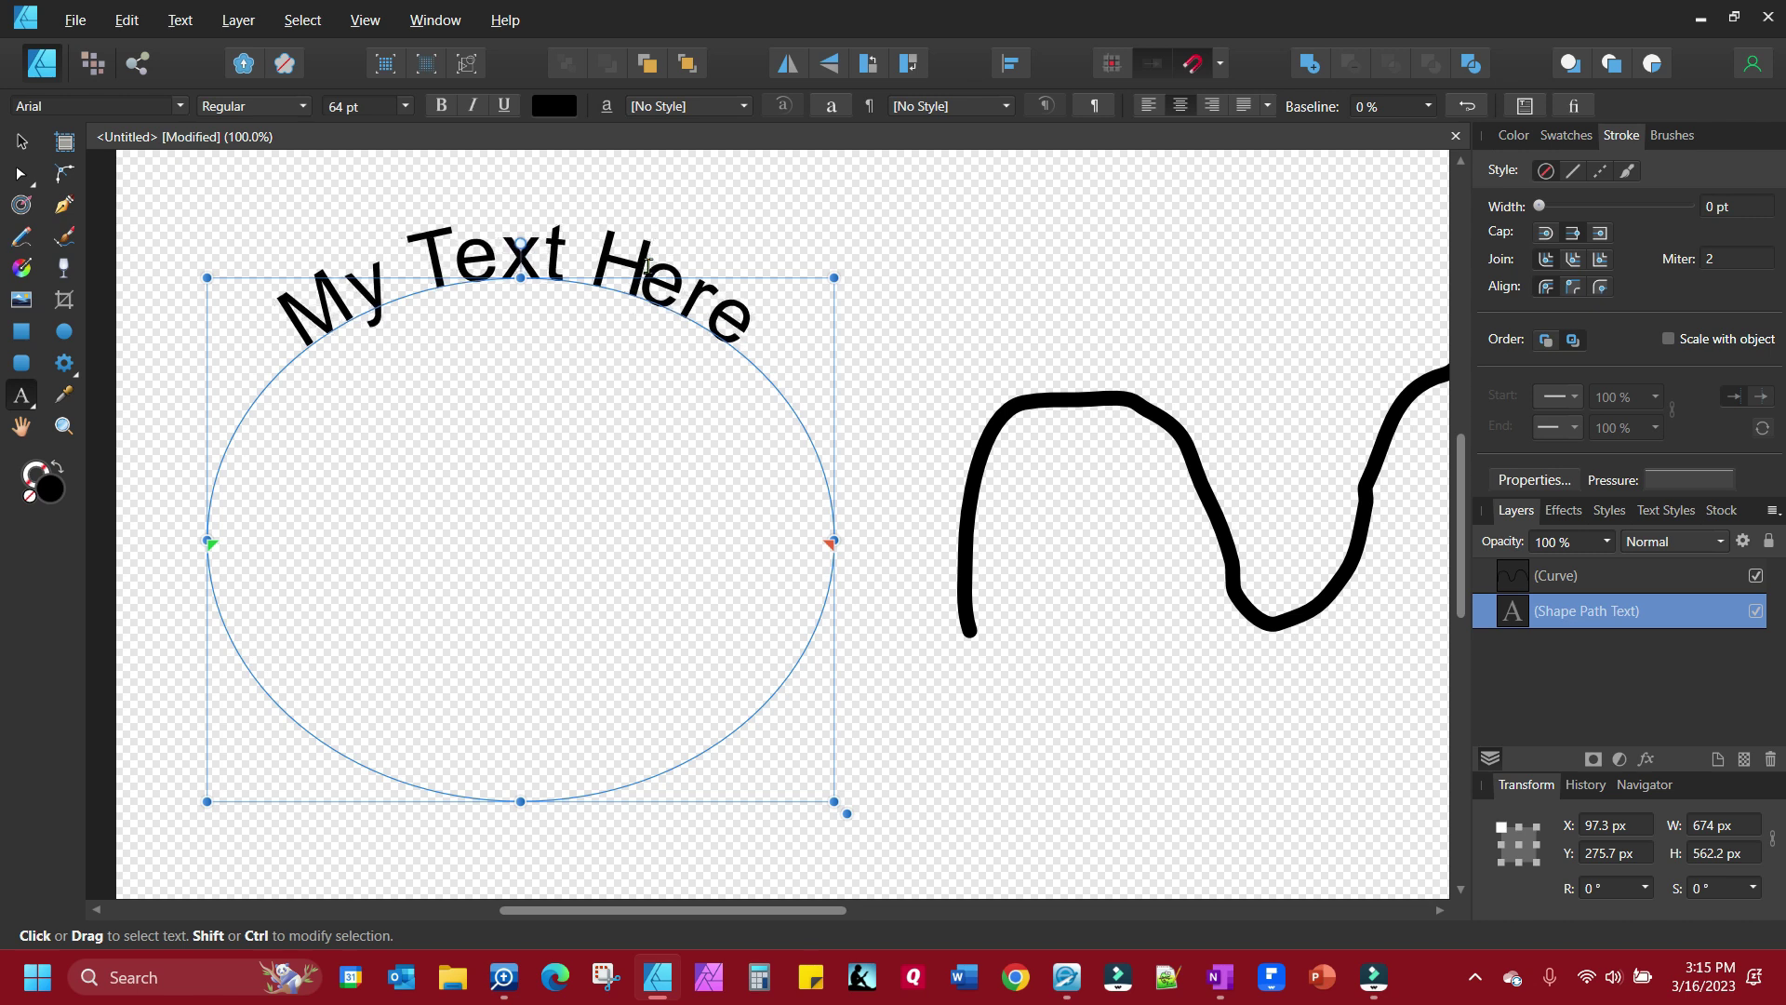
key("alt+Right")
key("alt+Right")
key("alt+Right")
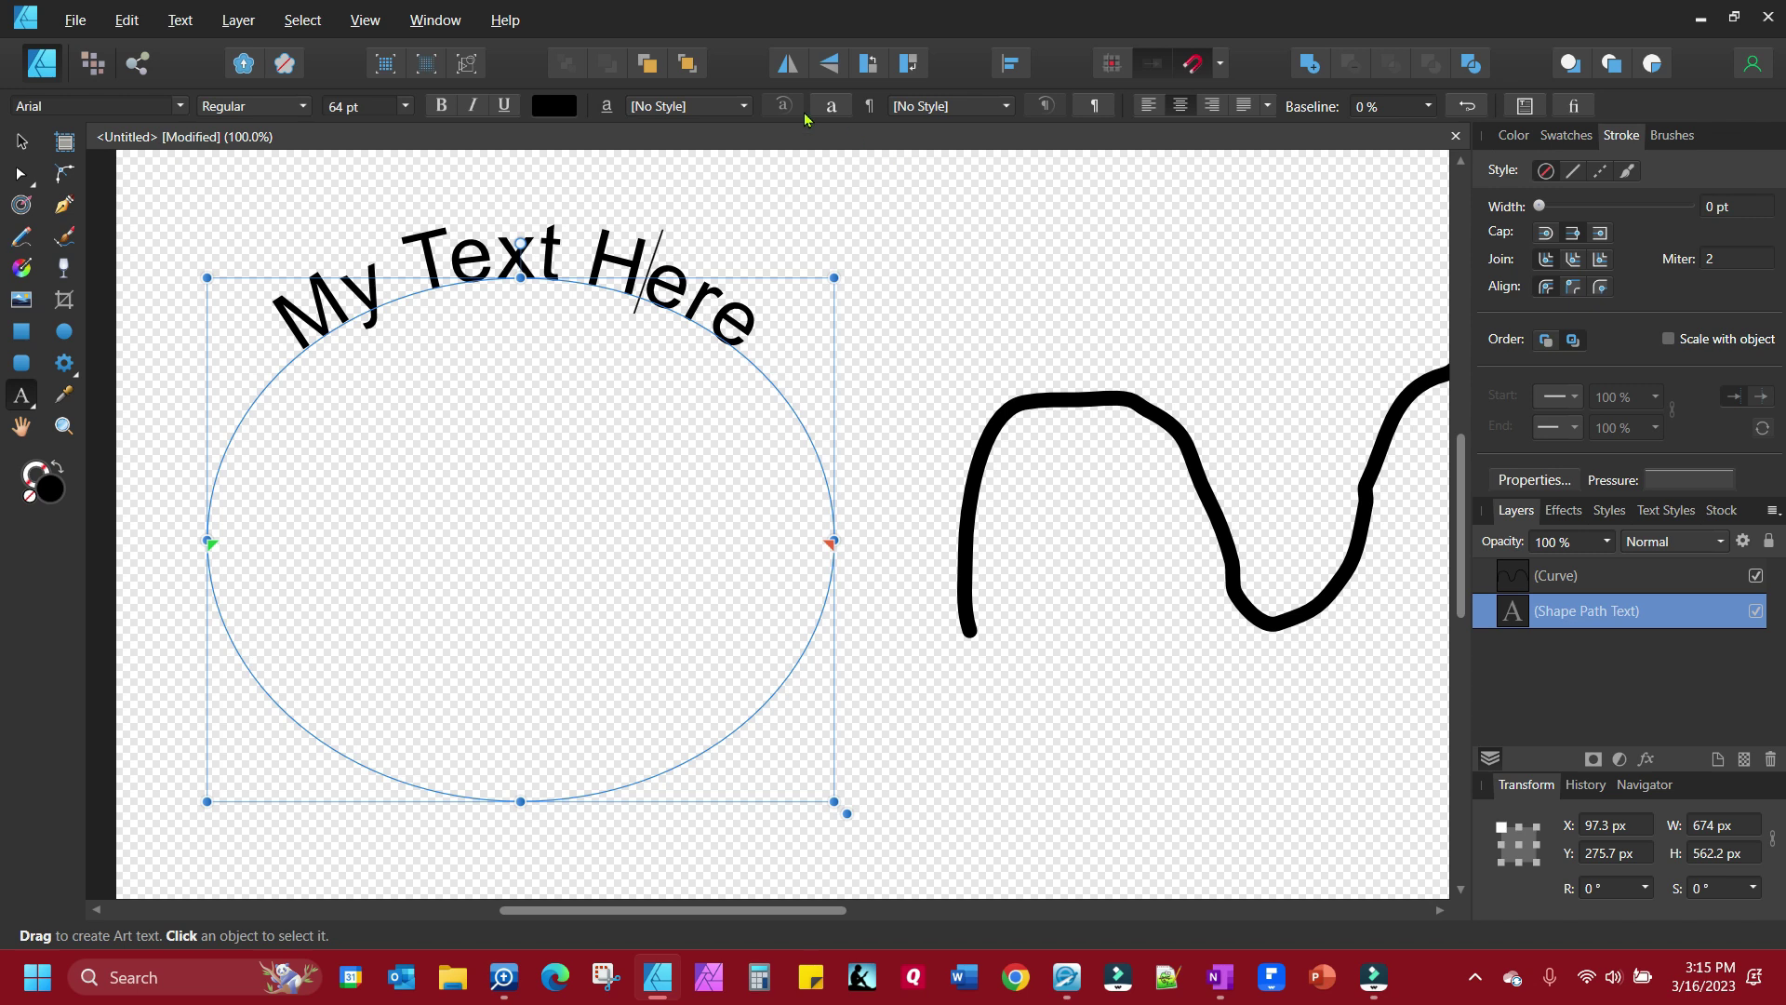
- Set the kerning between the H and e of 'Here' to 11 ‰ in the Character panel
left_click(831, 105)
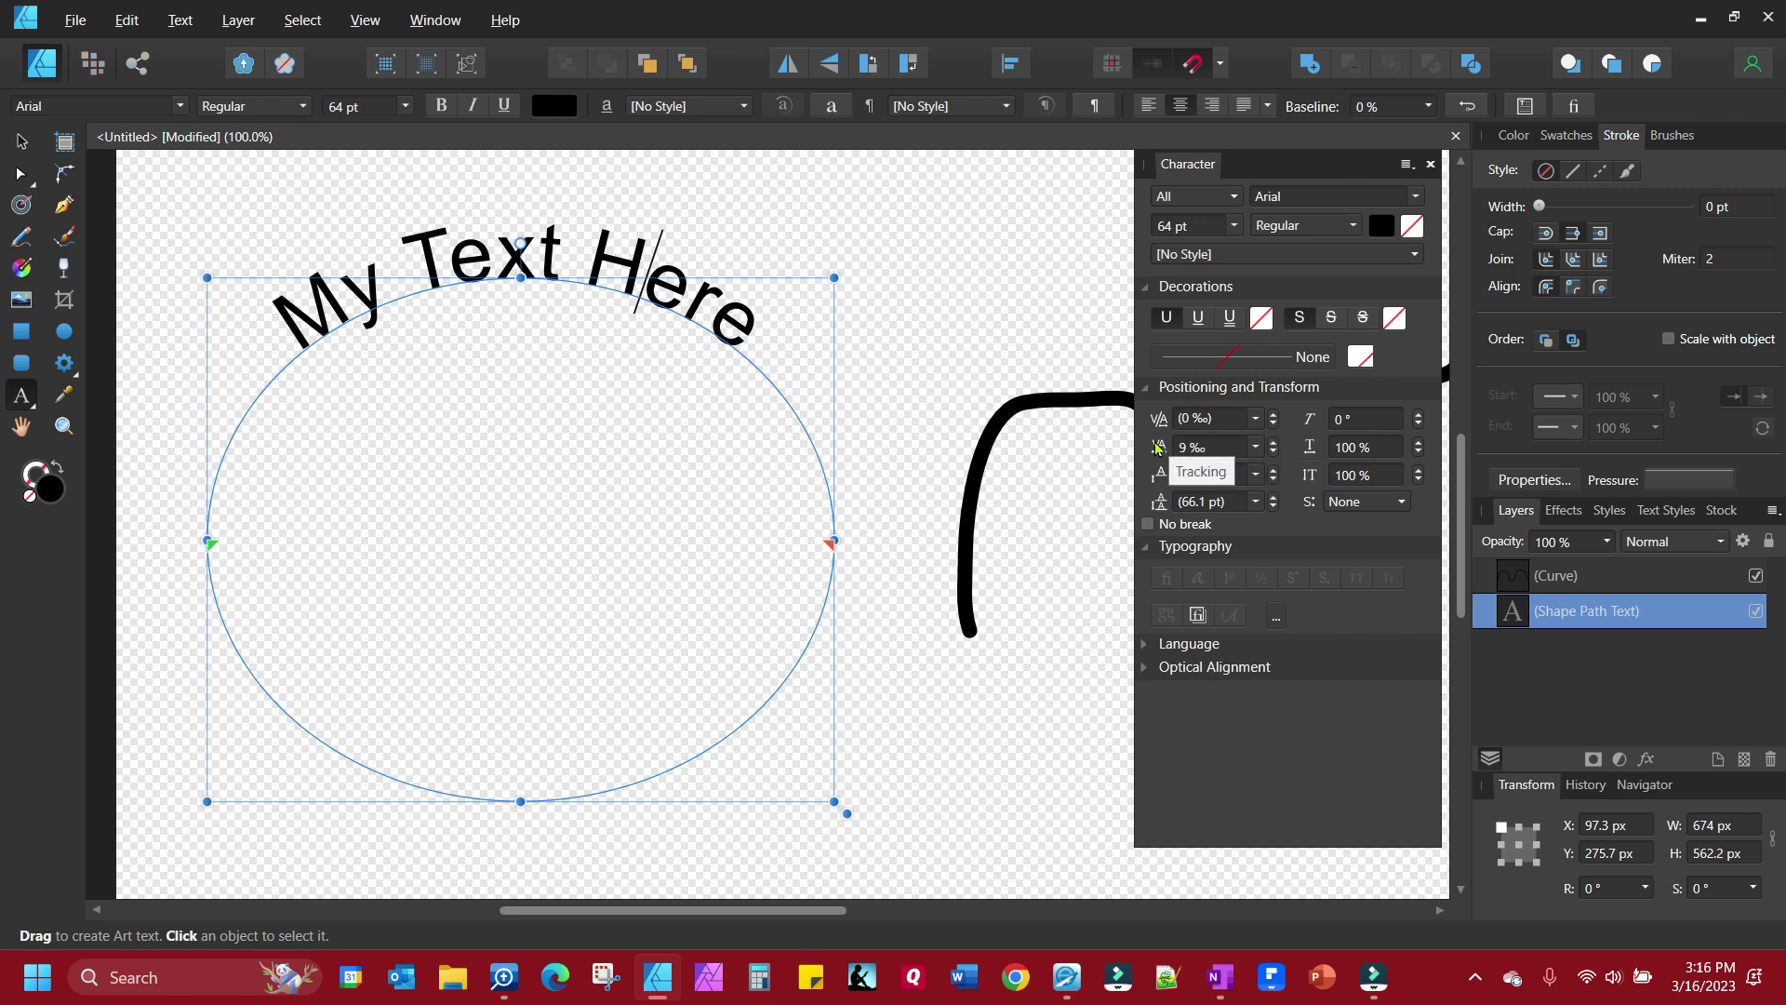
left_click(1273, 415)
left_click(1273, 417)
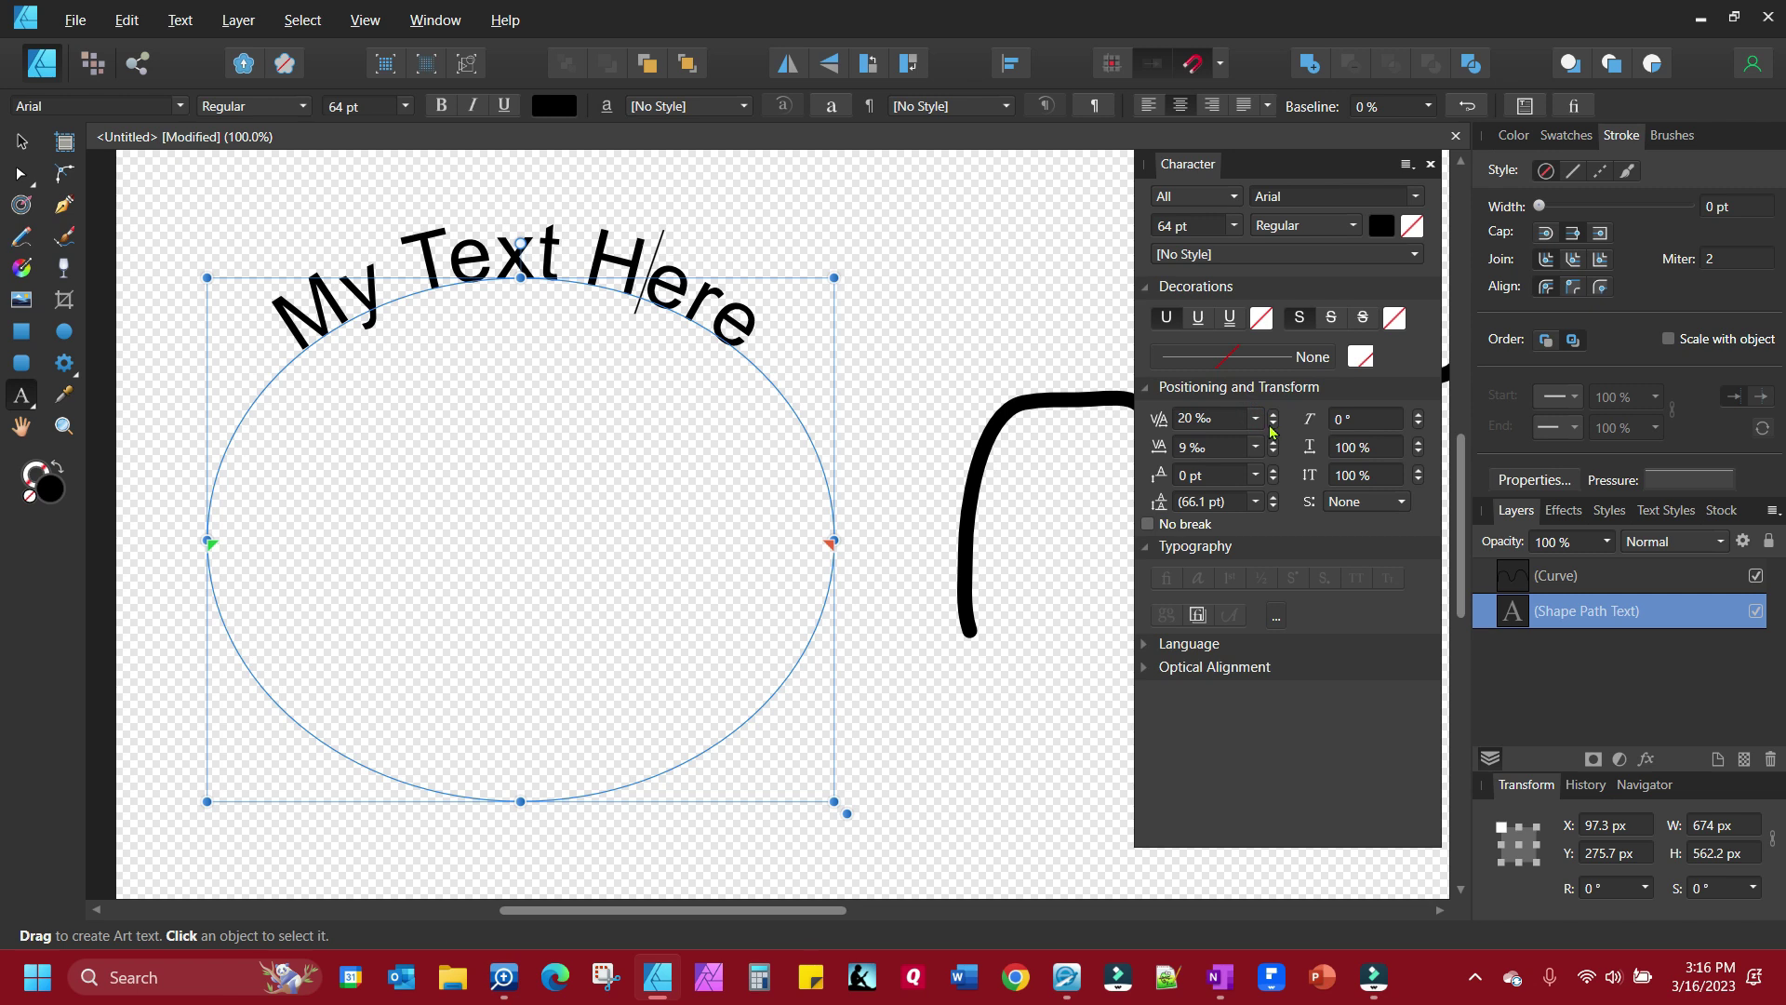
left_click(1274, 425)
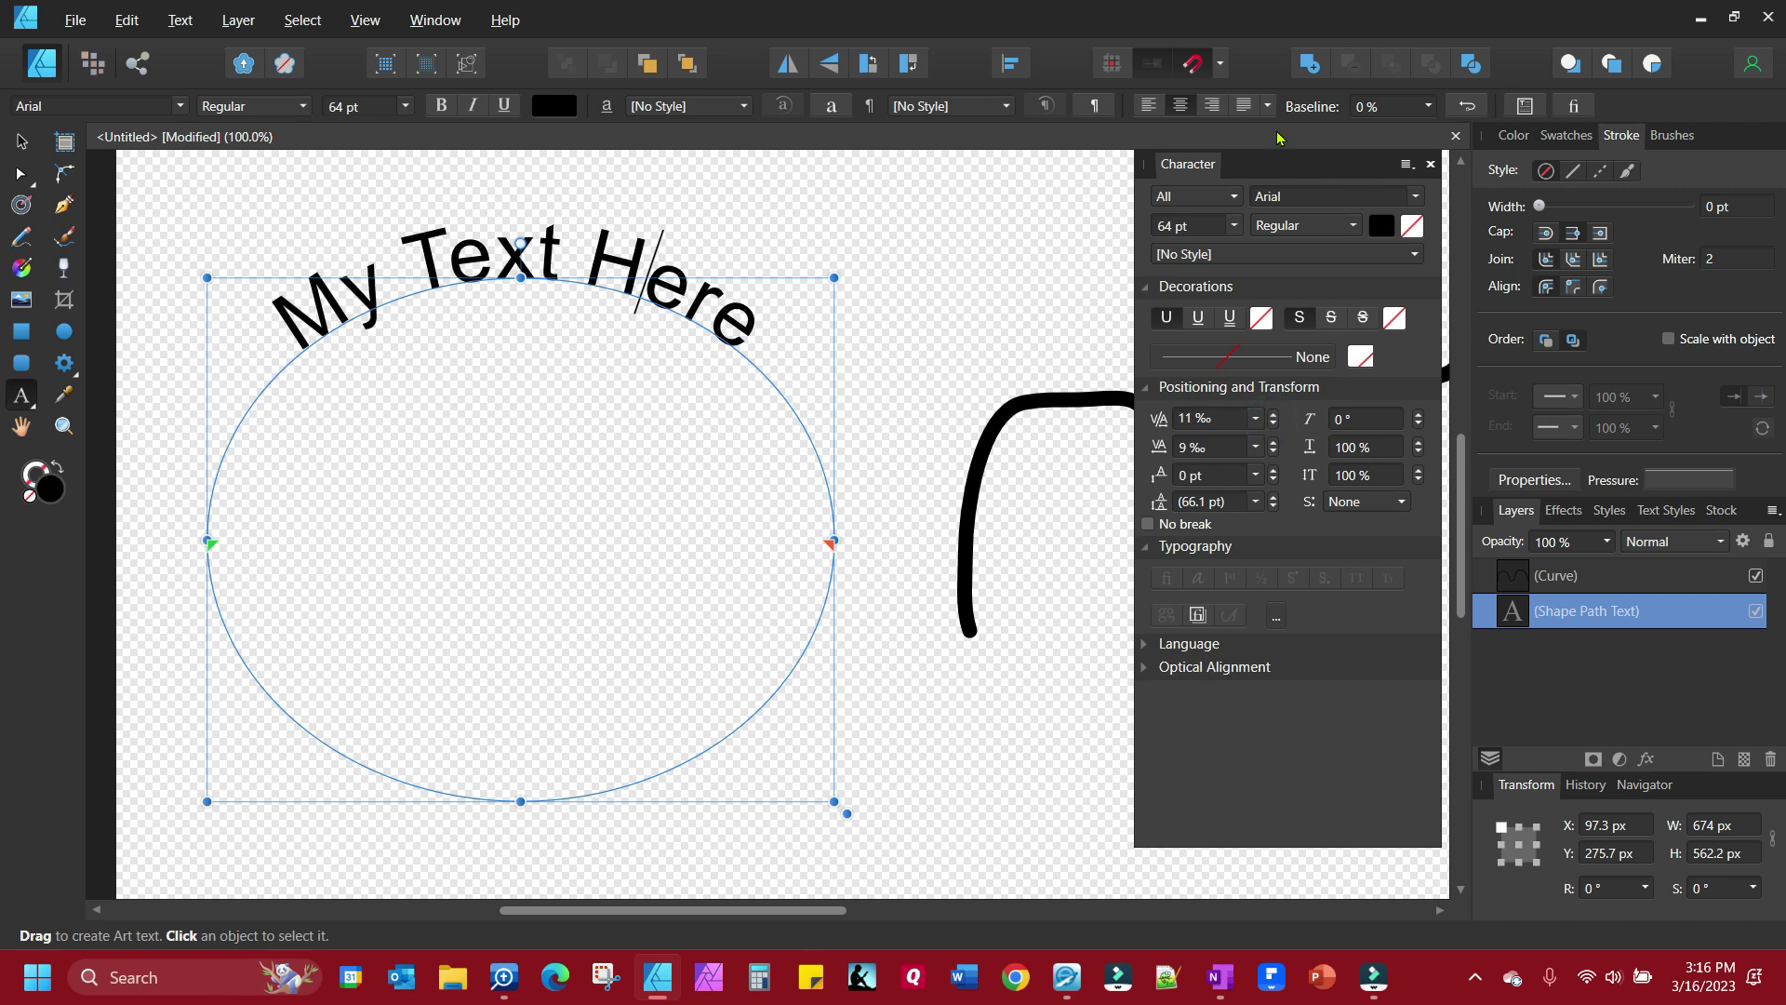
left_click(1431, 164)
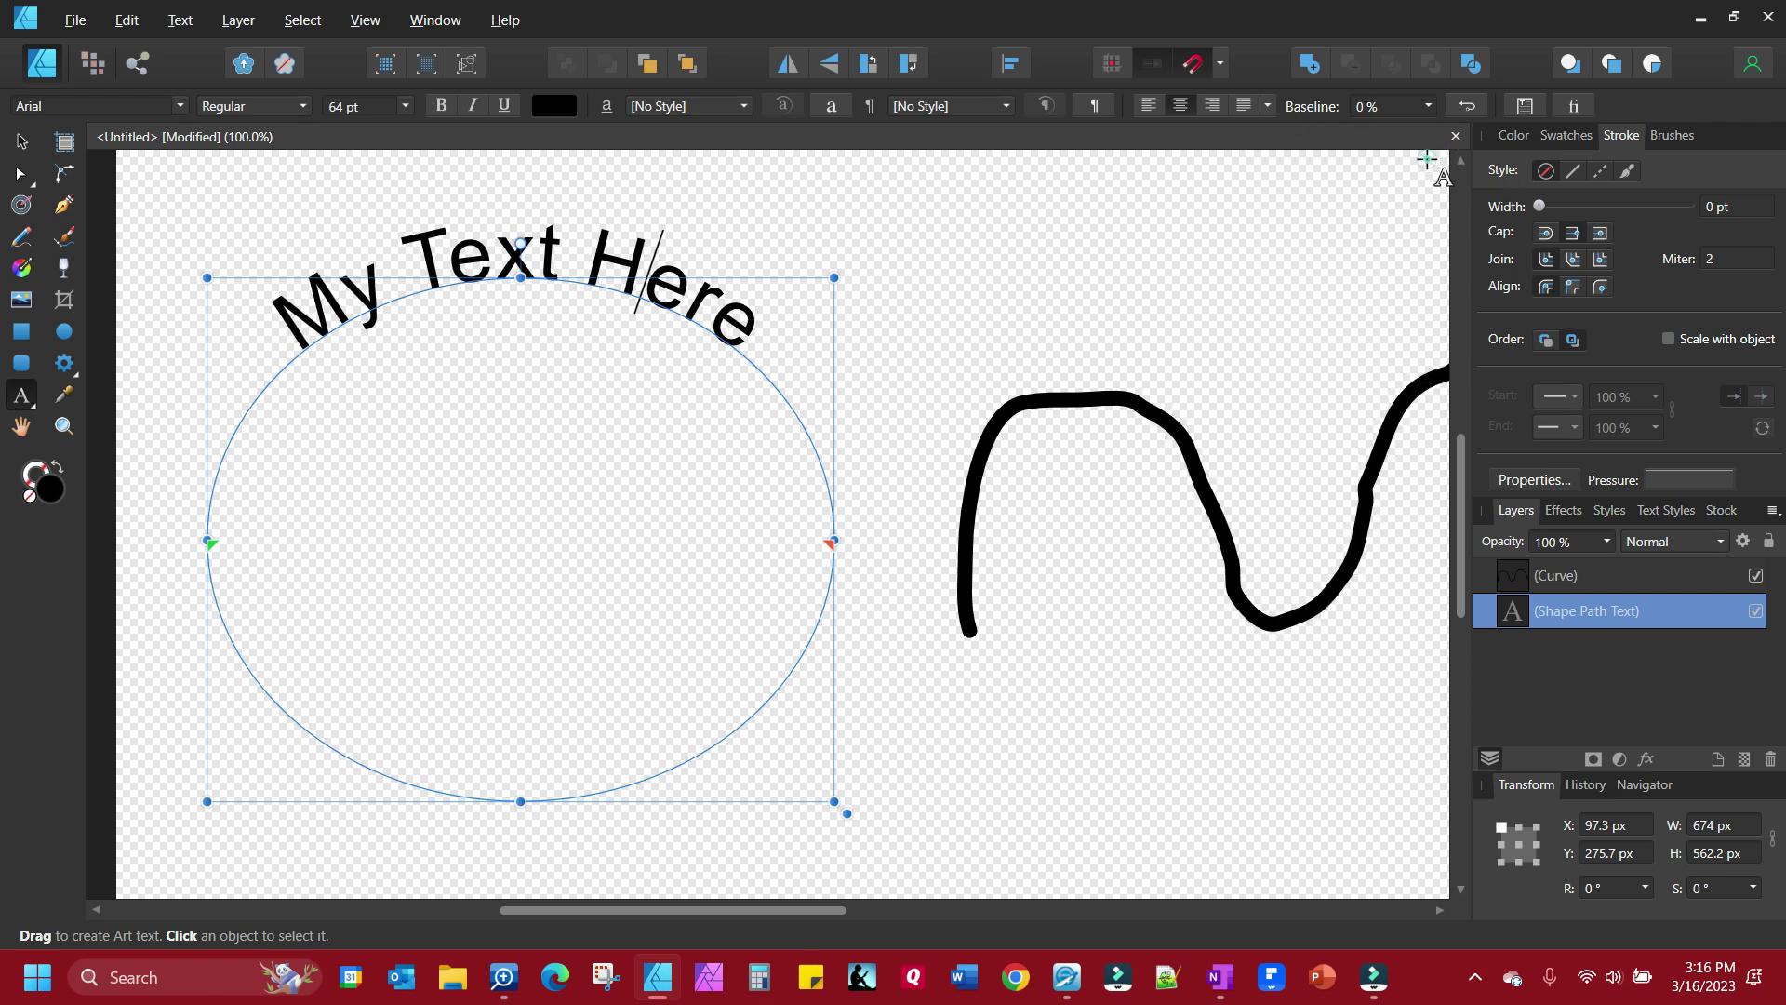
- Type 'My New Text' as path text on the ellipse's lower-left edge
left_click(760, 338)
left_click(291, 711)
type("My Ne")
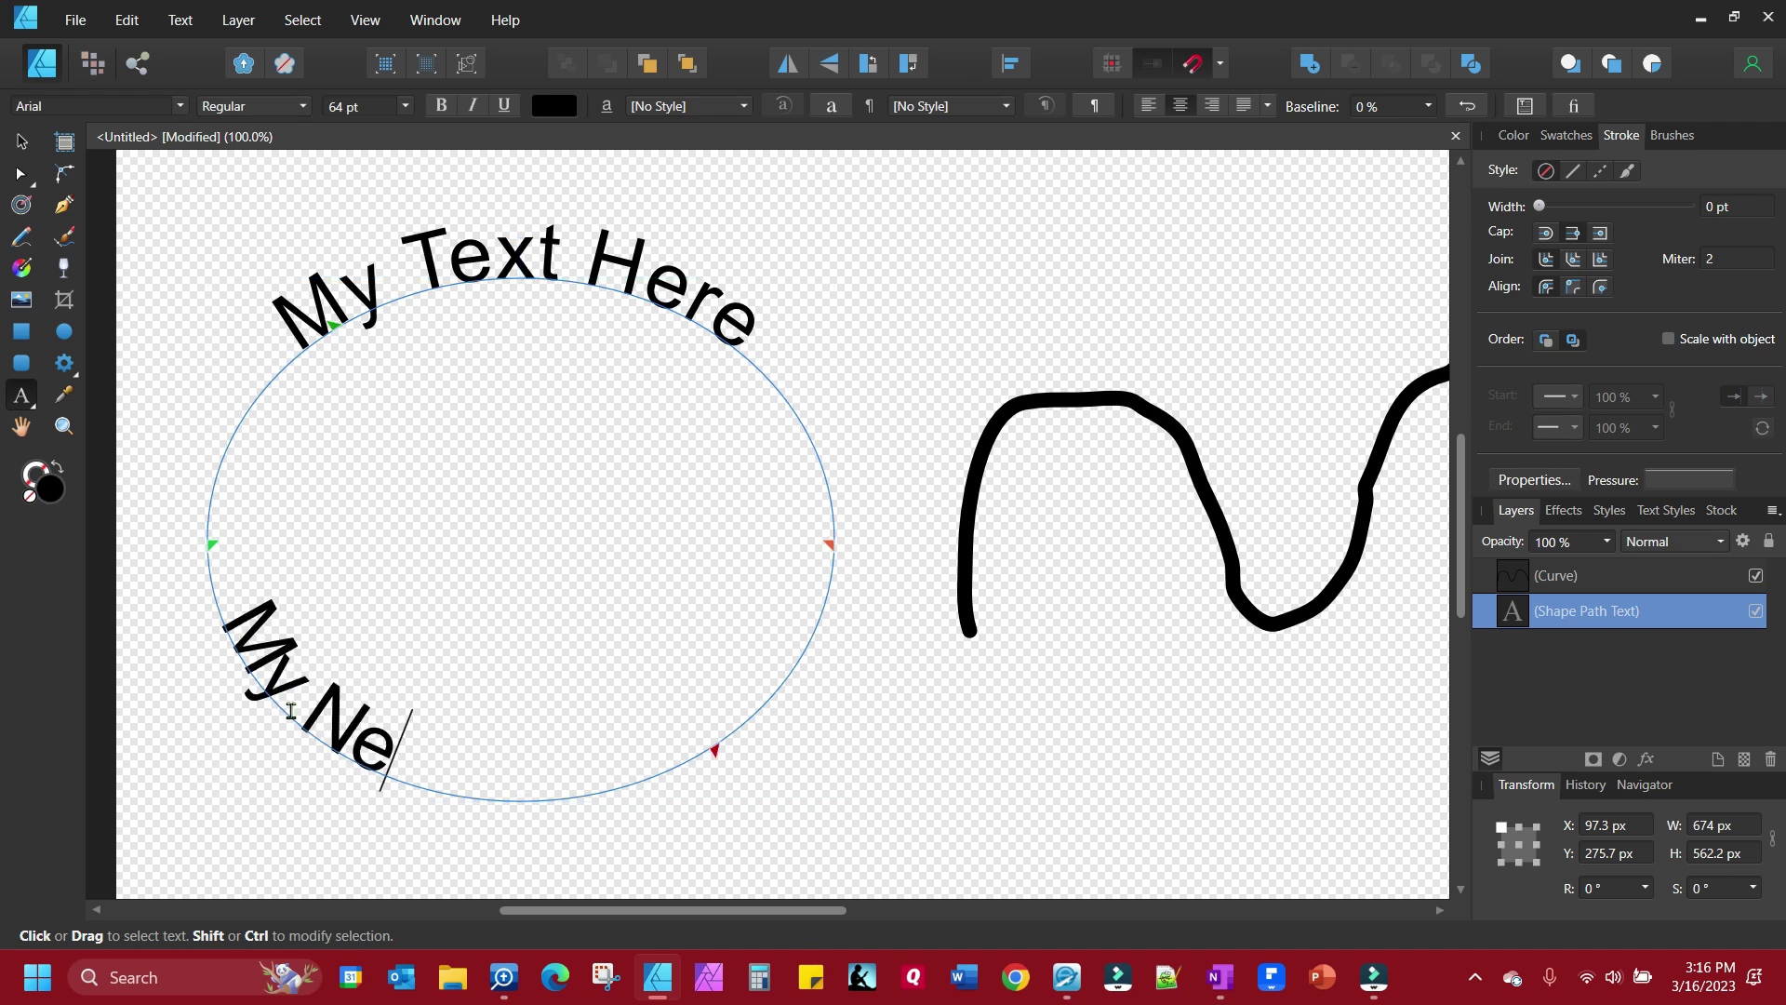
type("w Text")
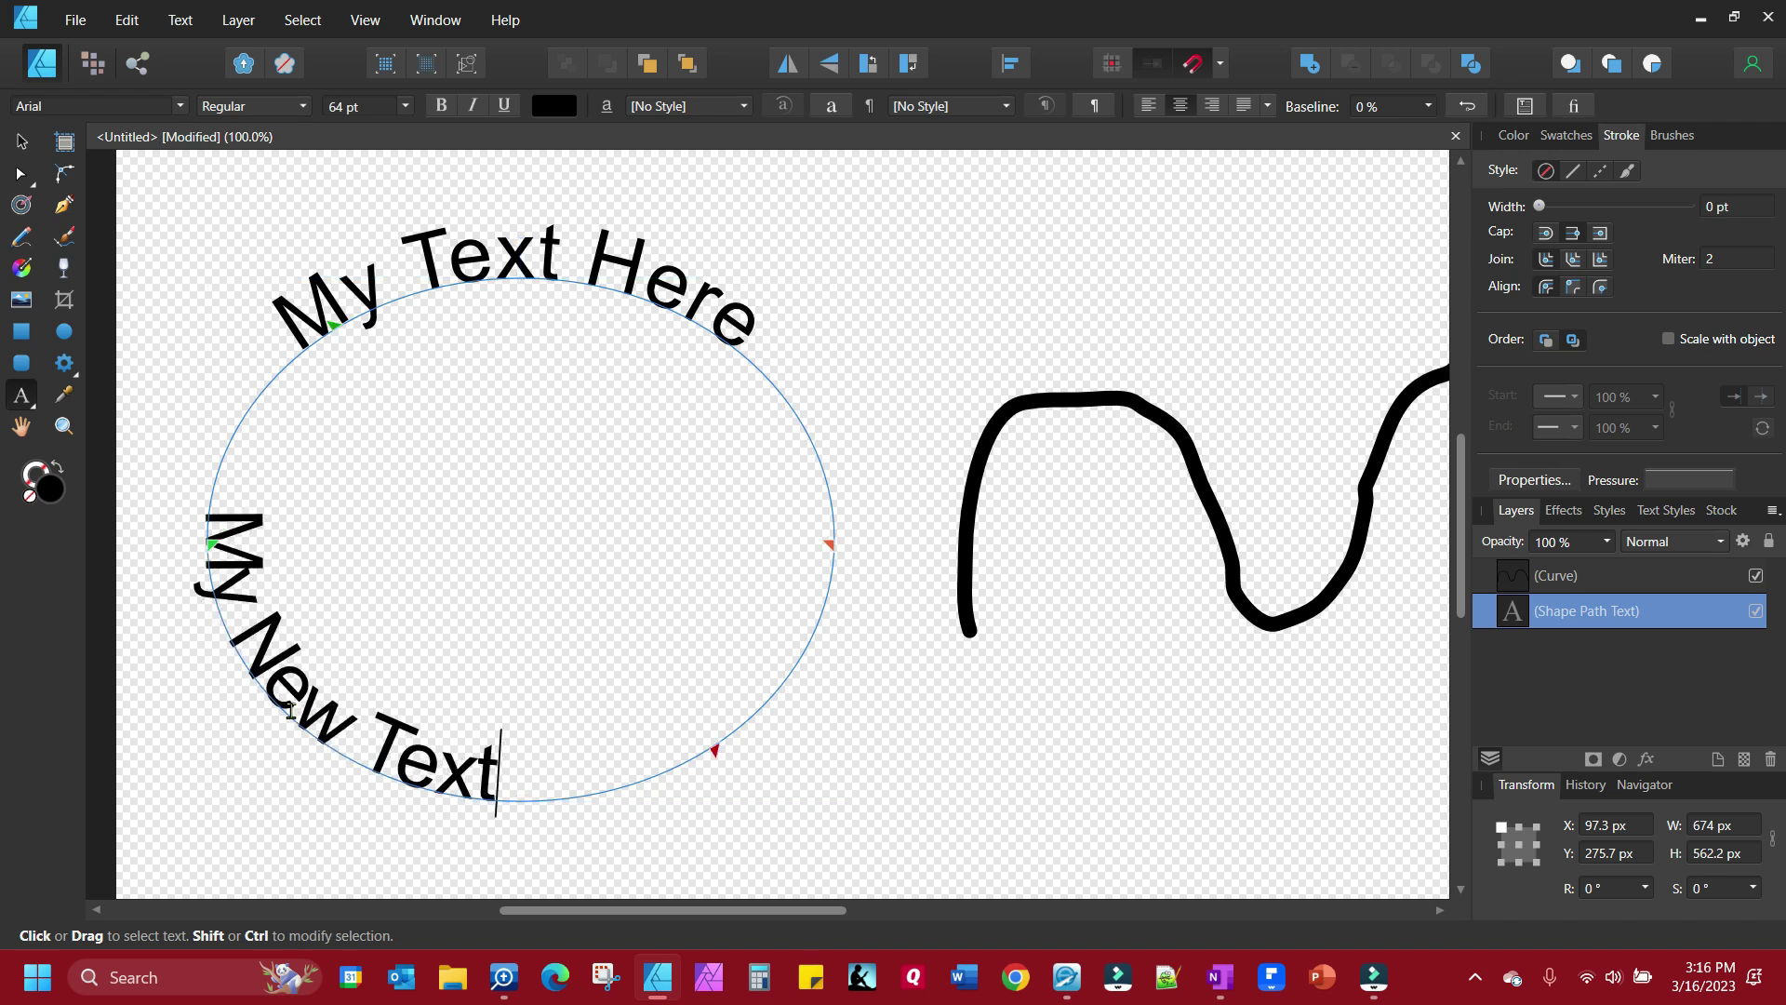
left_click(22, 145)
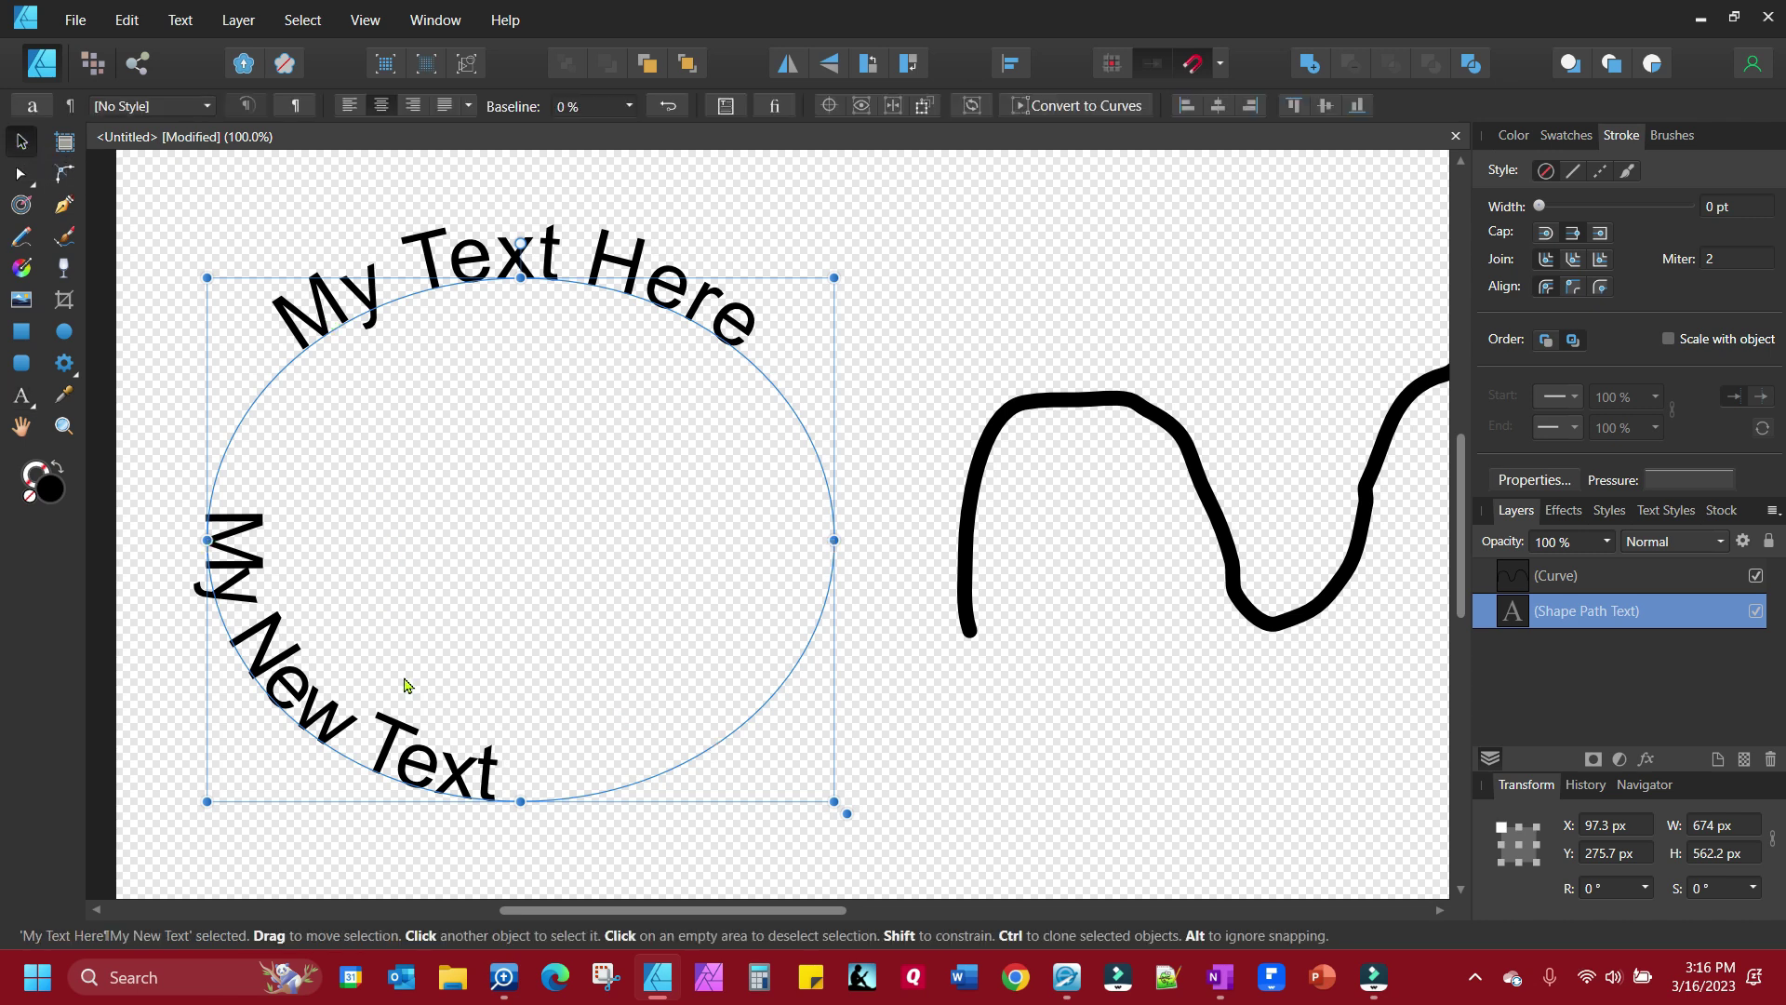
- Reposition the start and end handles of 'My New Text' and centre-align it along the ellipse's bottom
double_click(298, 671)
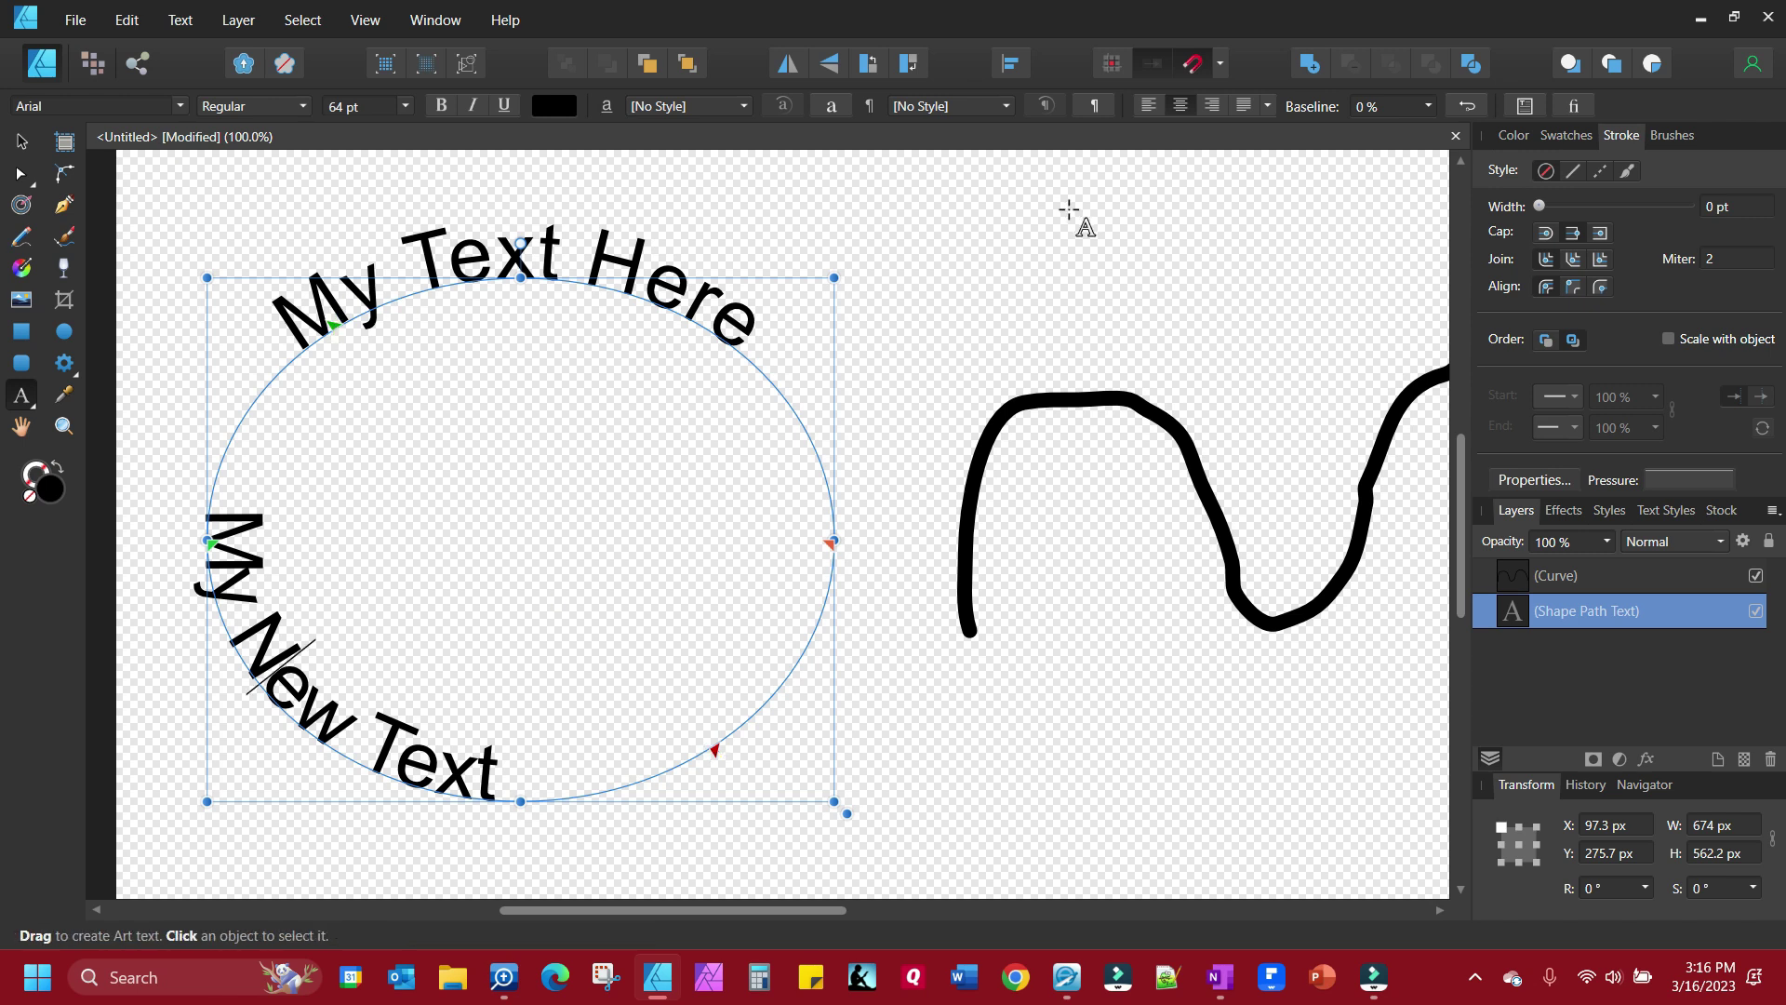
left_click(1148, 105)
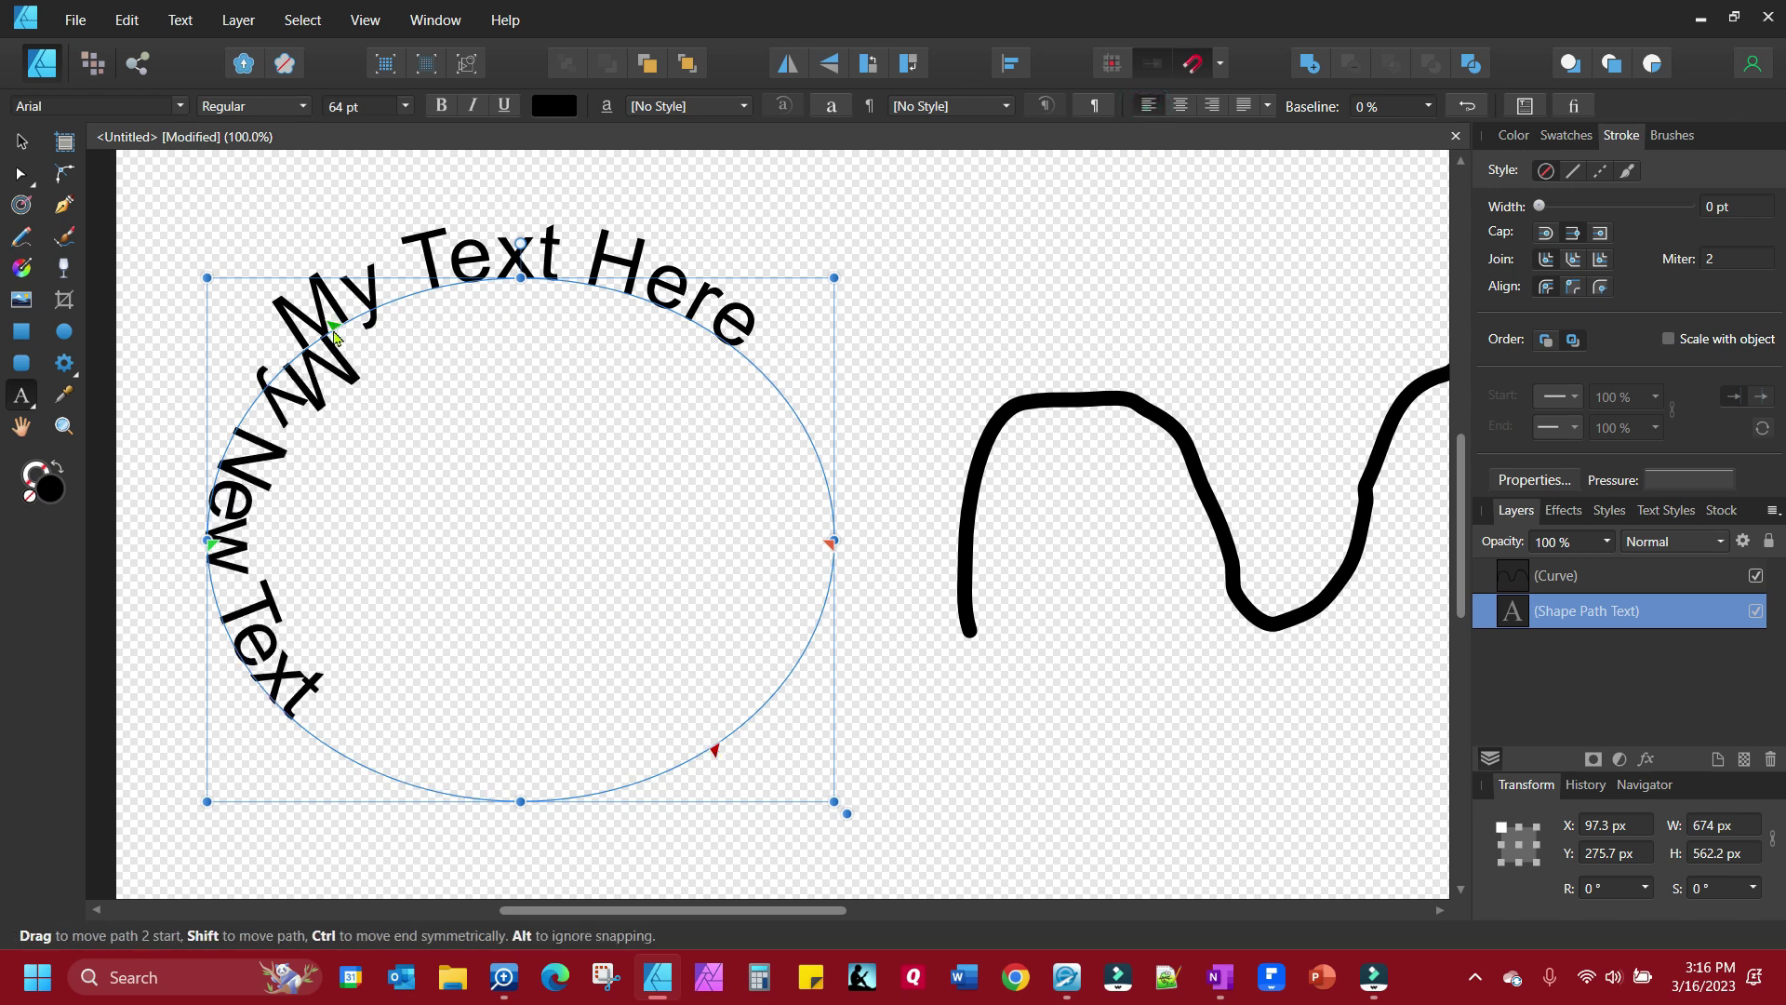
left_click_drag(335, 327, 237, 545)
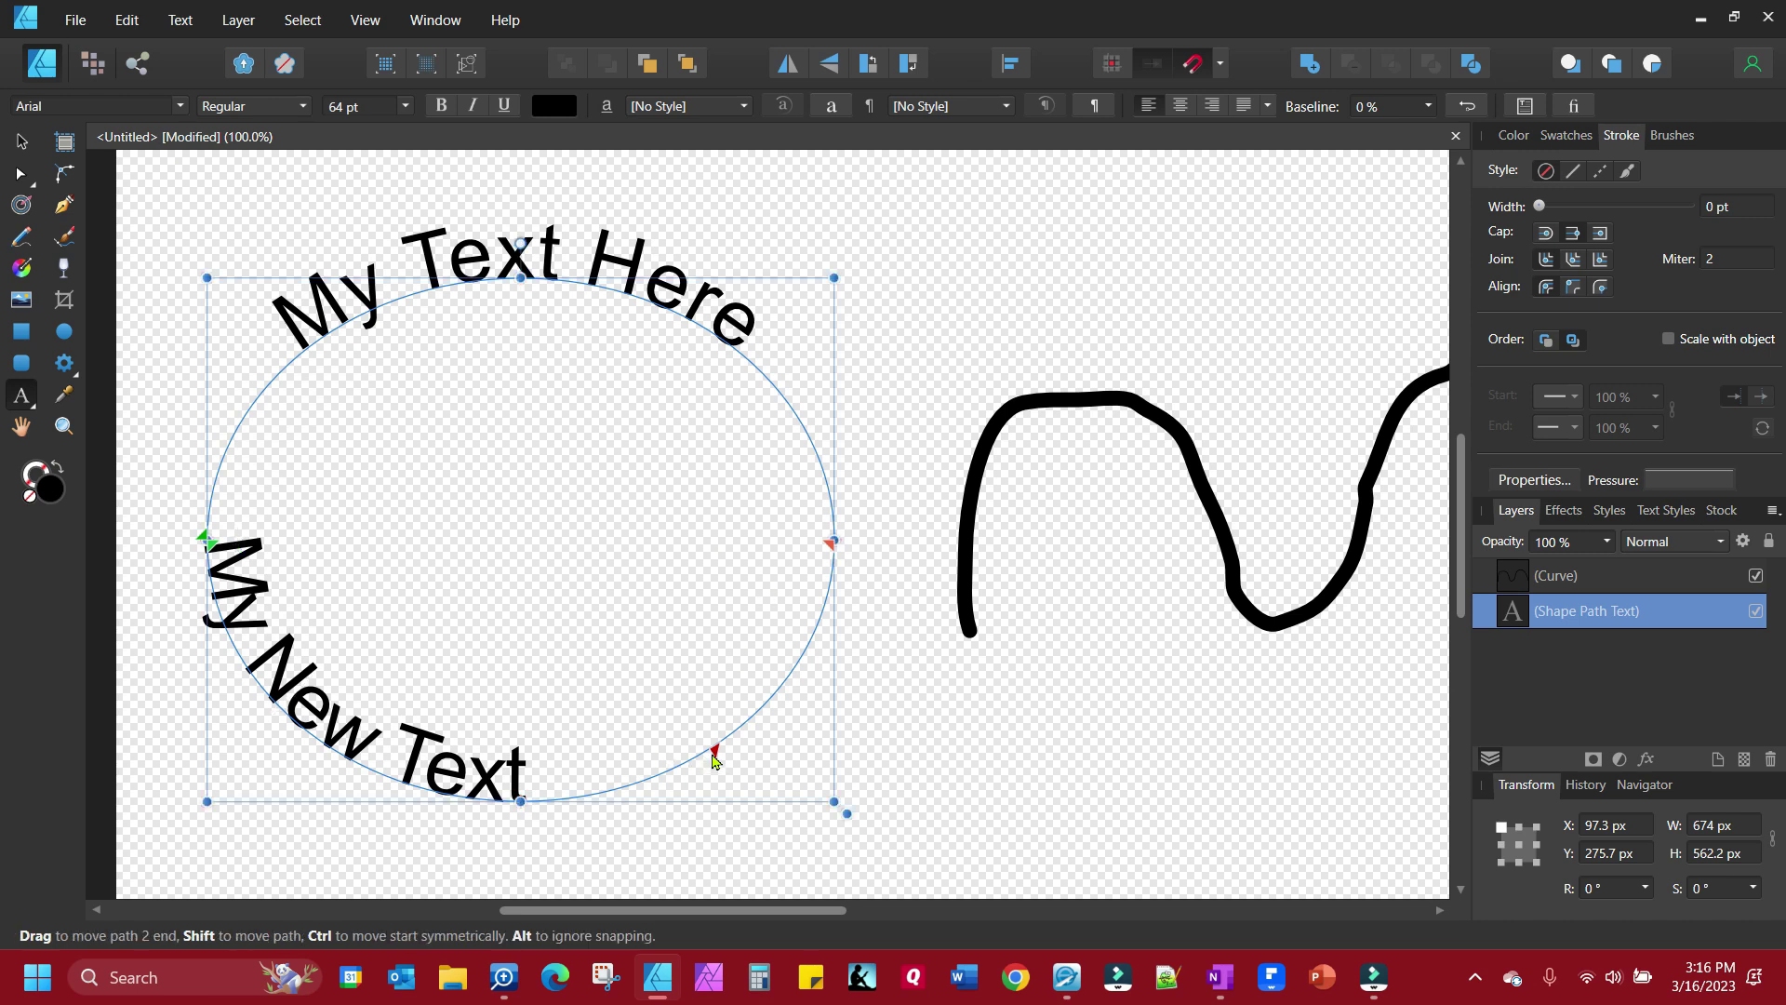
left_click_drag(712, 750, 824, 551)
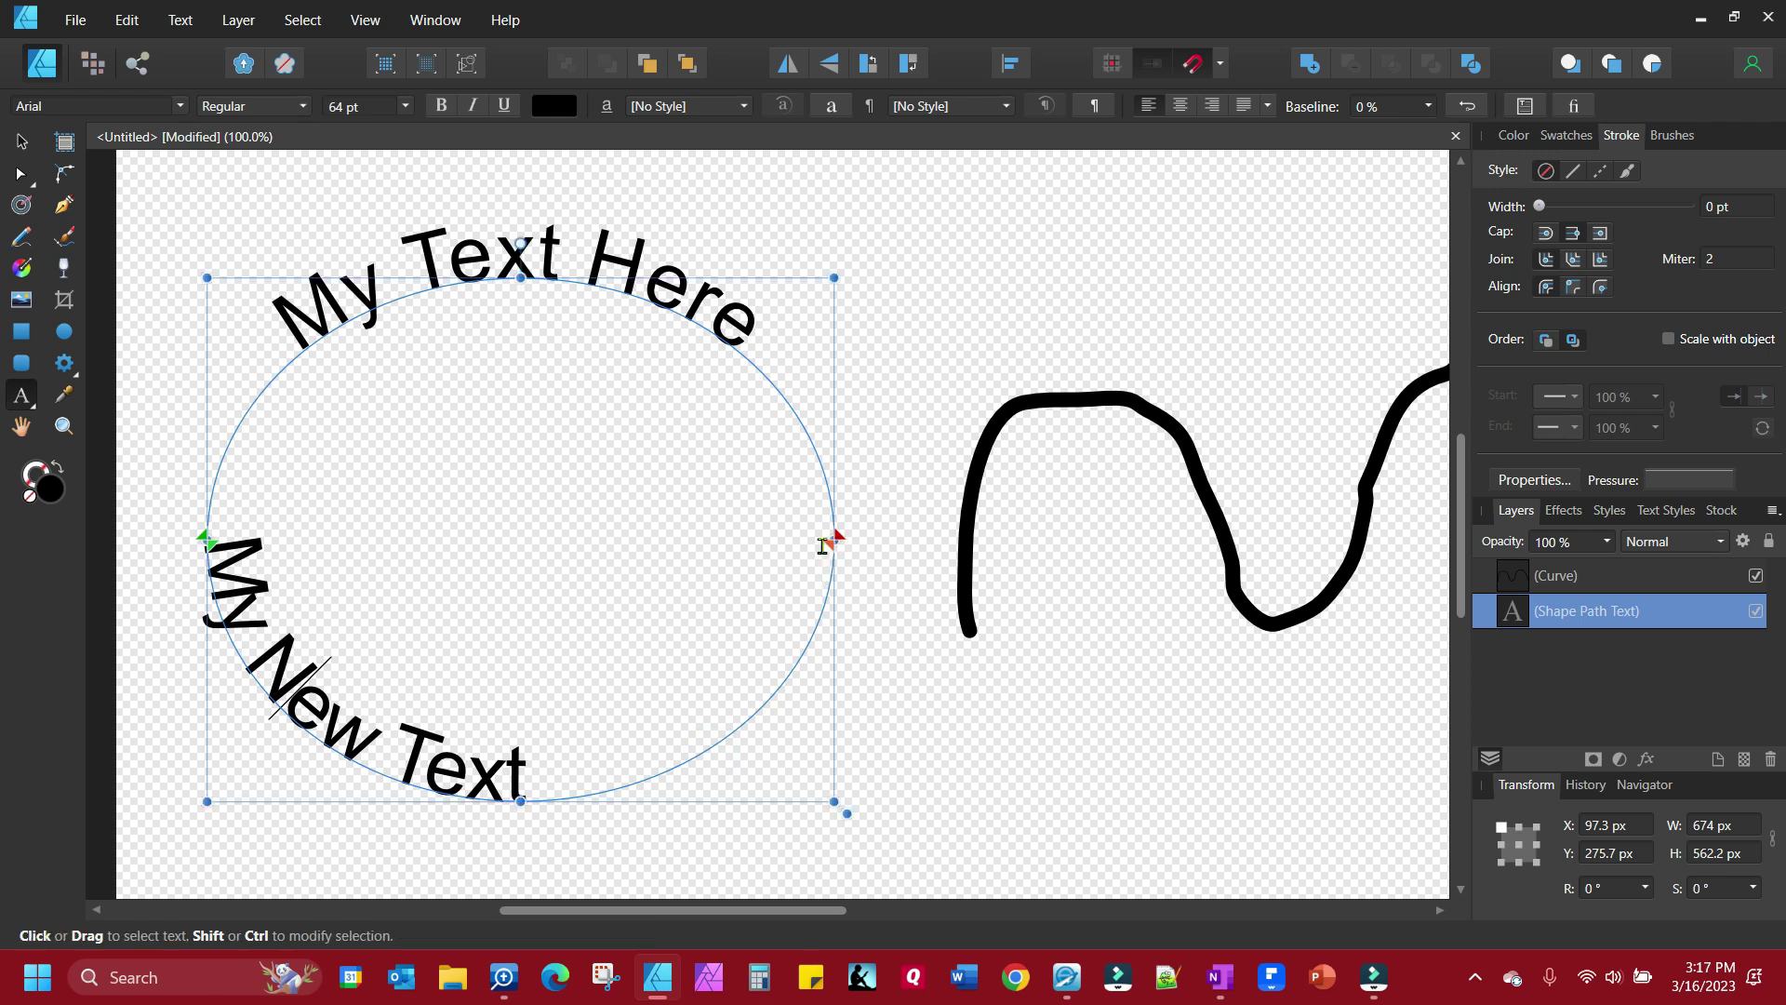
left_click(1180, 105)
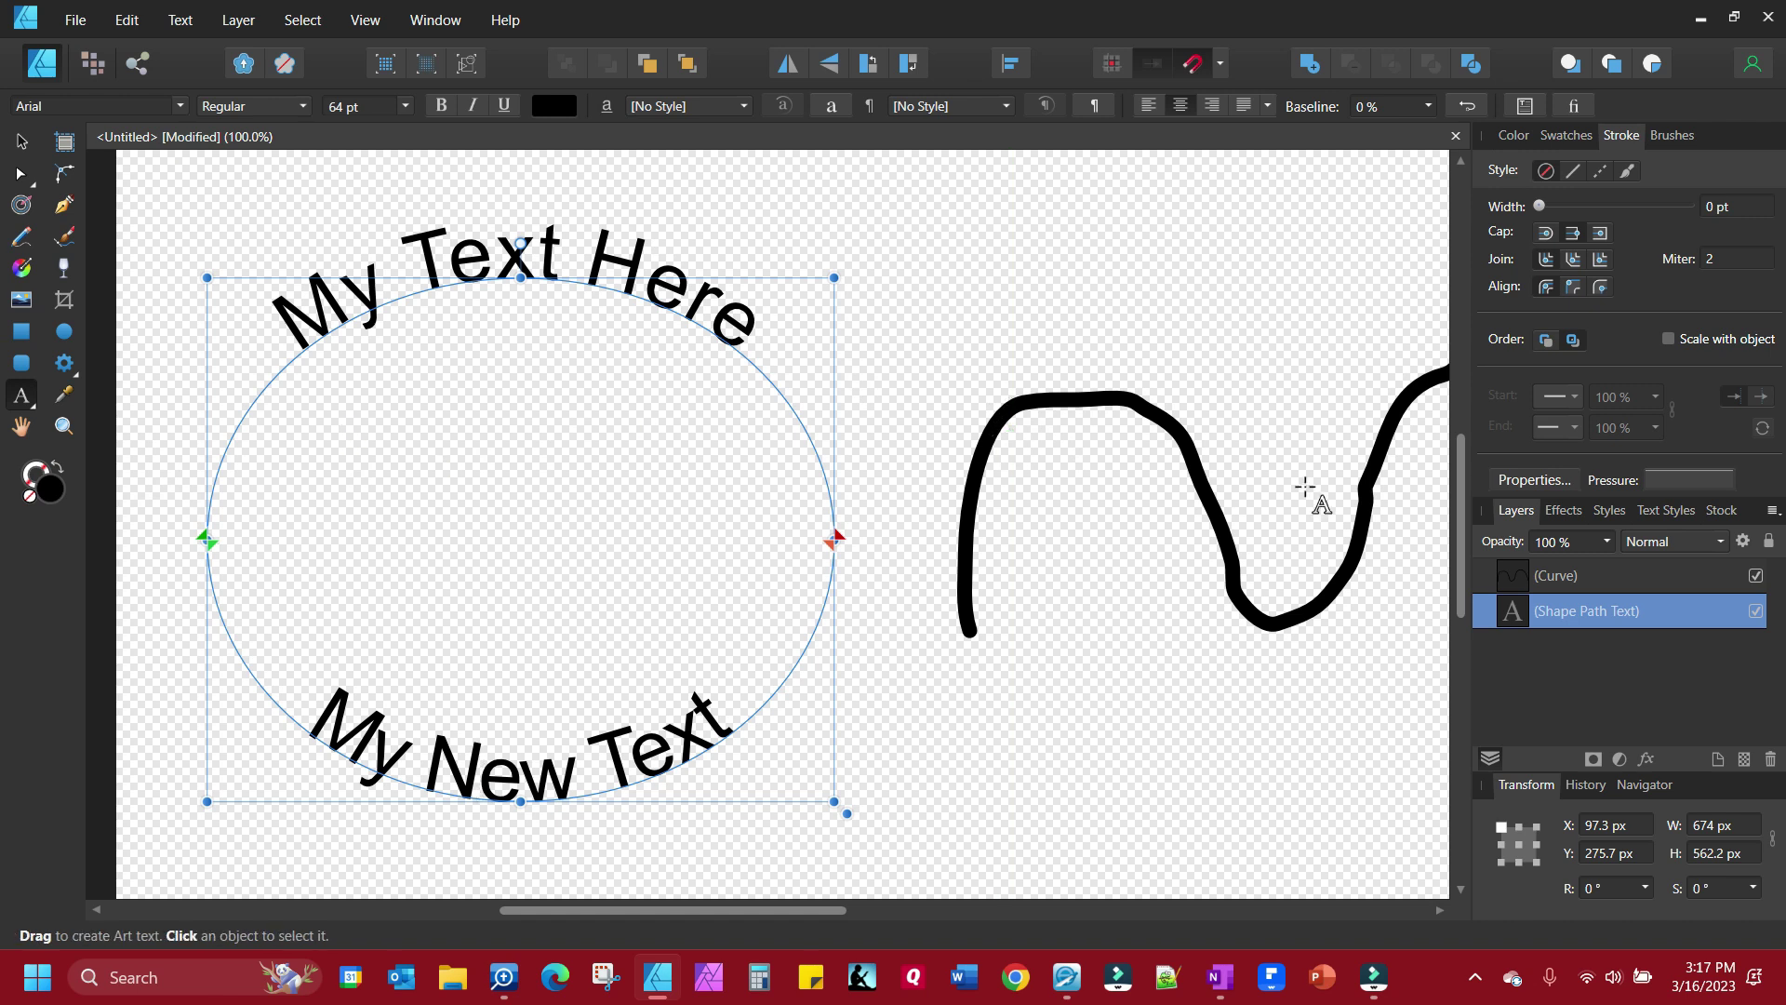
- Type 'My Line Text' as path text along the squiggly curve and drag its start down
left_click(21, 141)
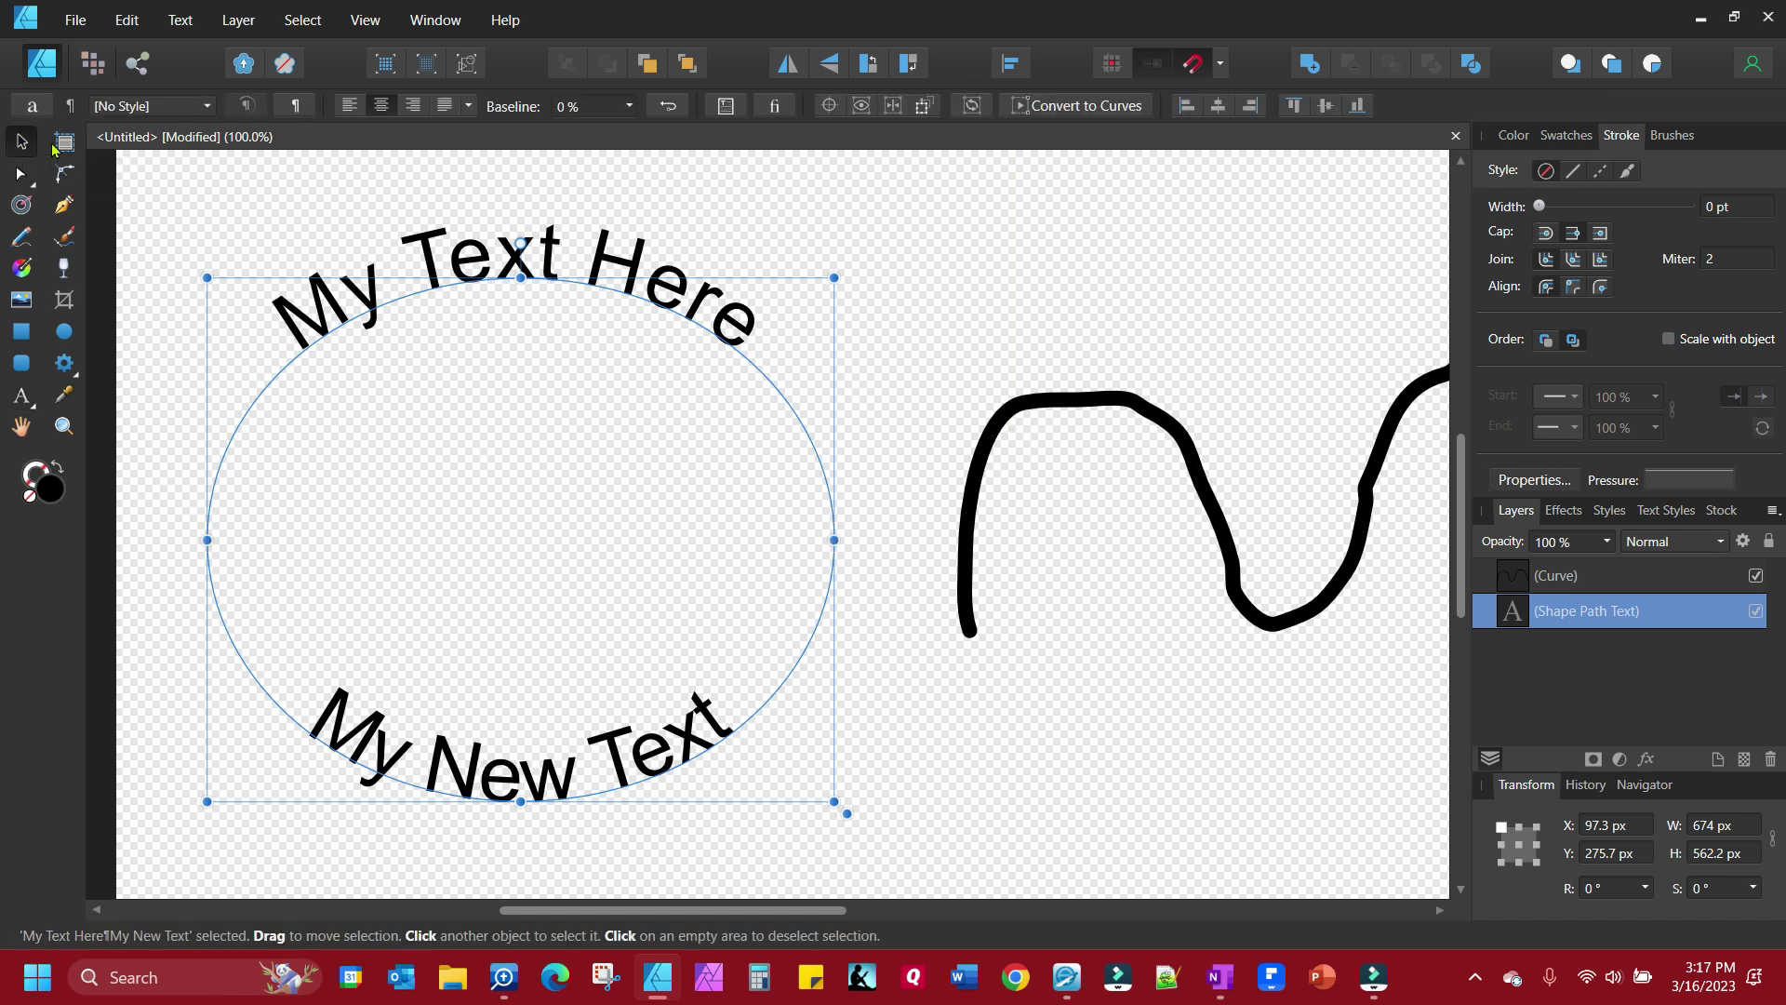
left_click(1048, 401)
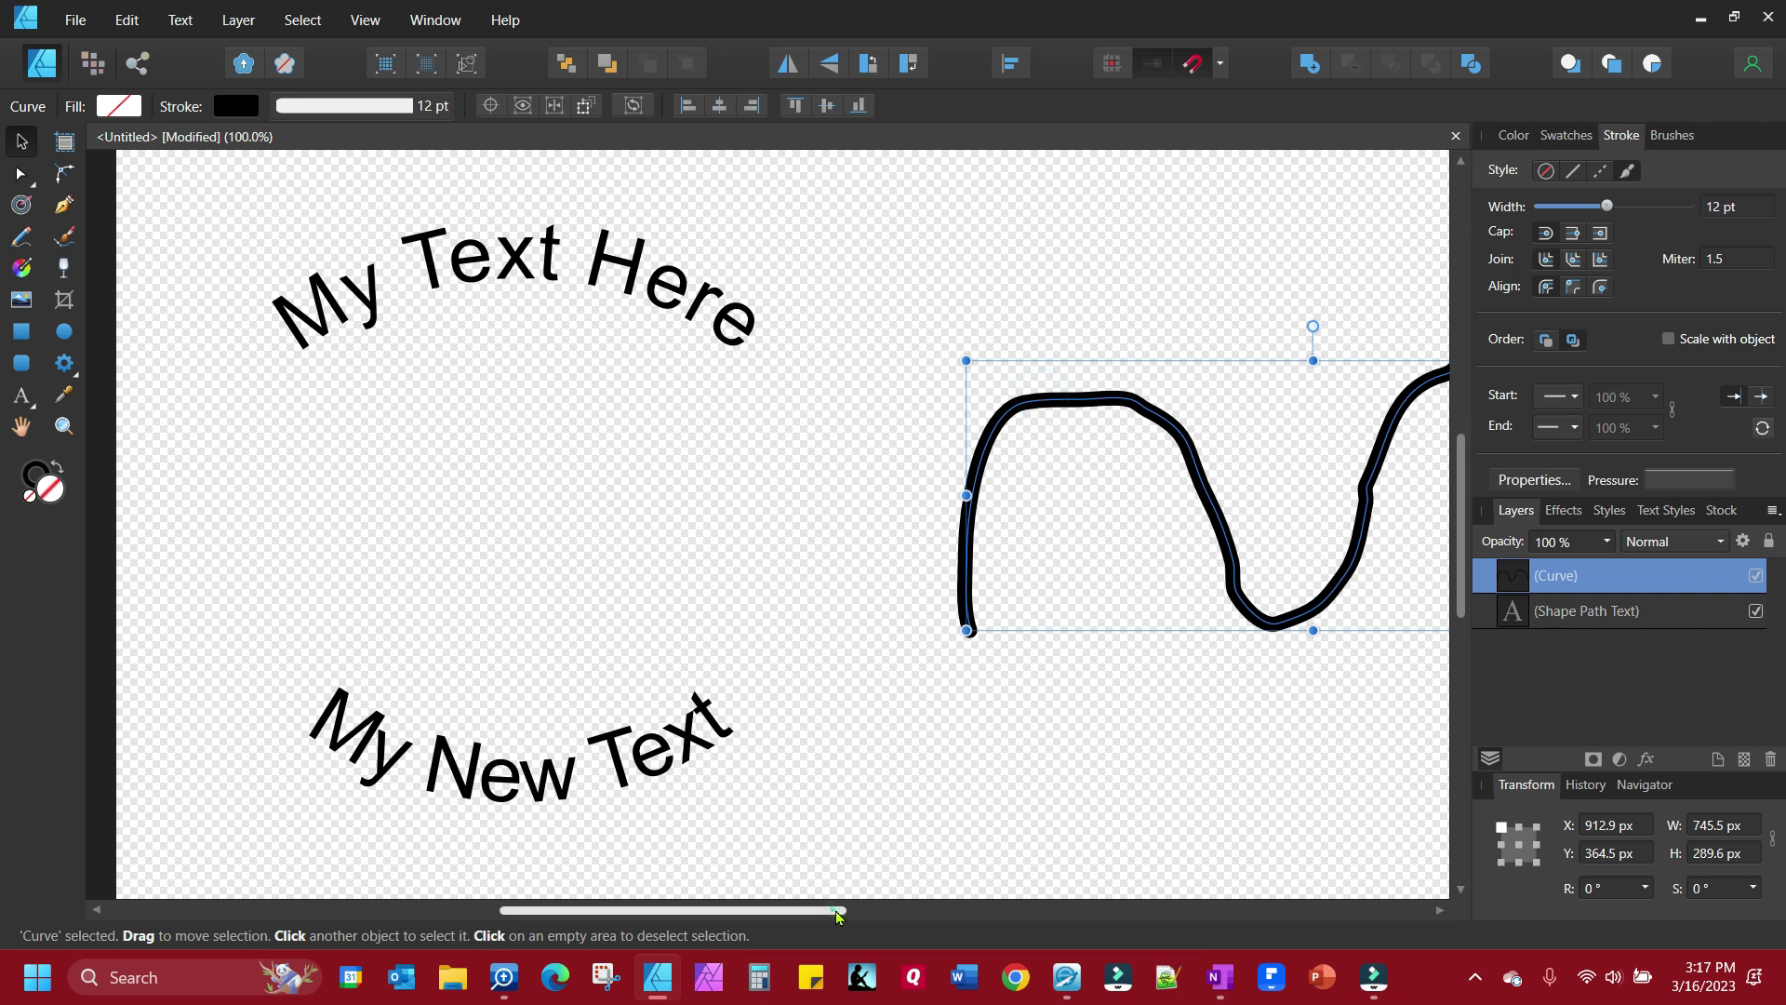
left_click_drag(832, 909, 1003, 911)
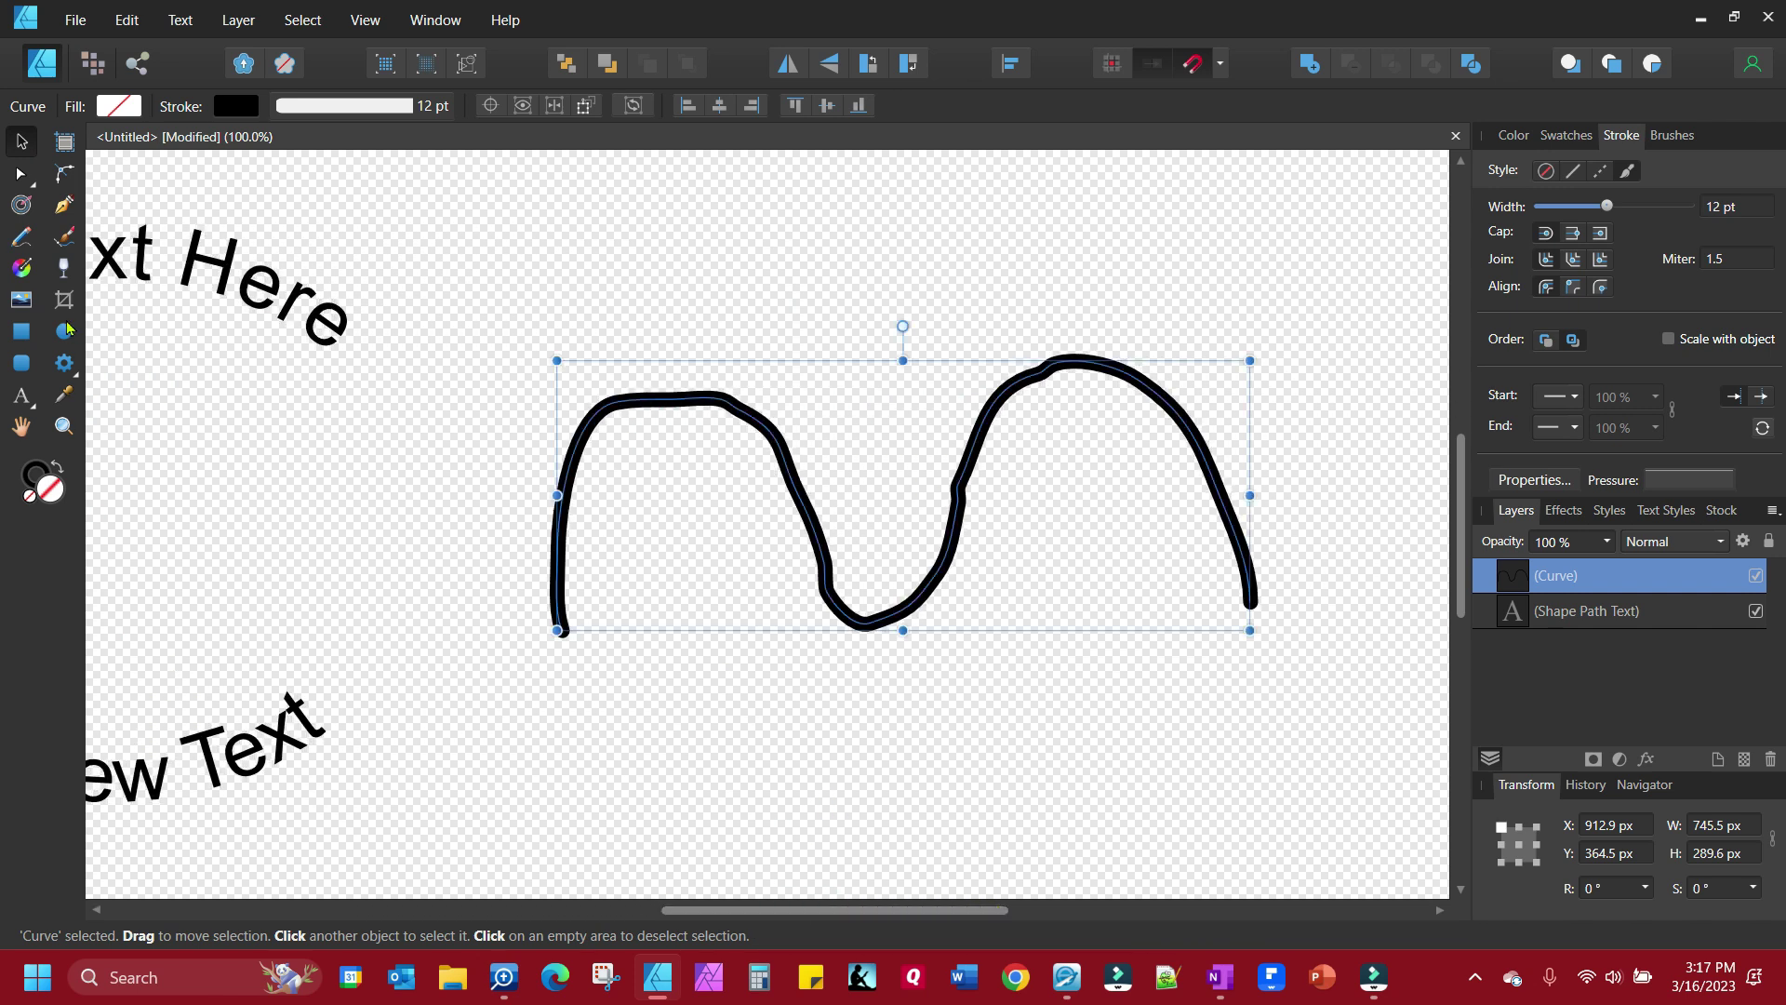
left_click(34, 400)
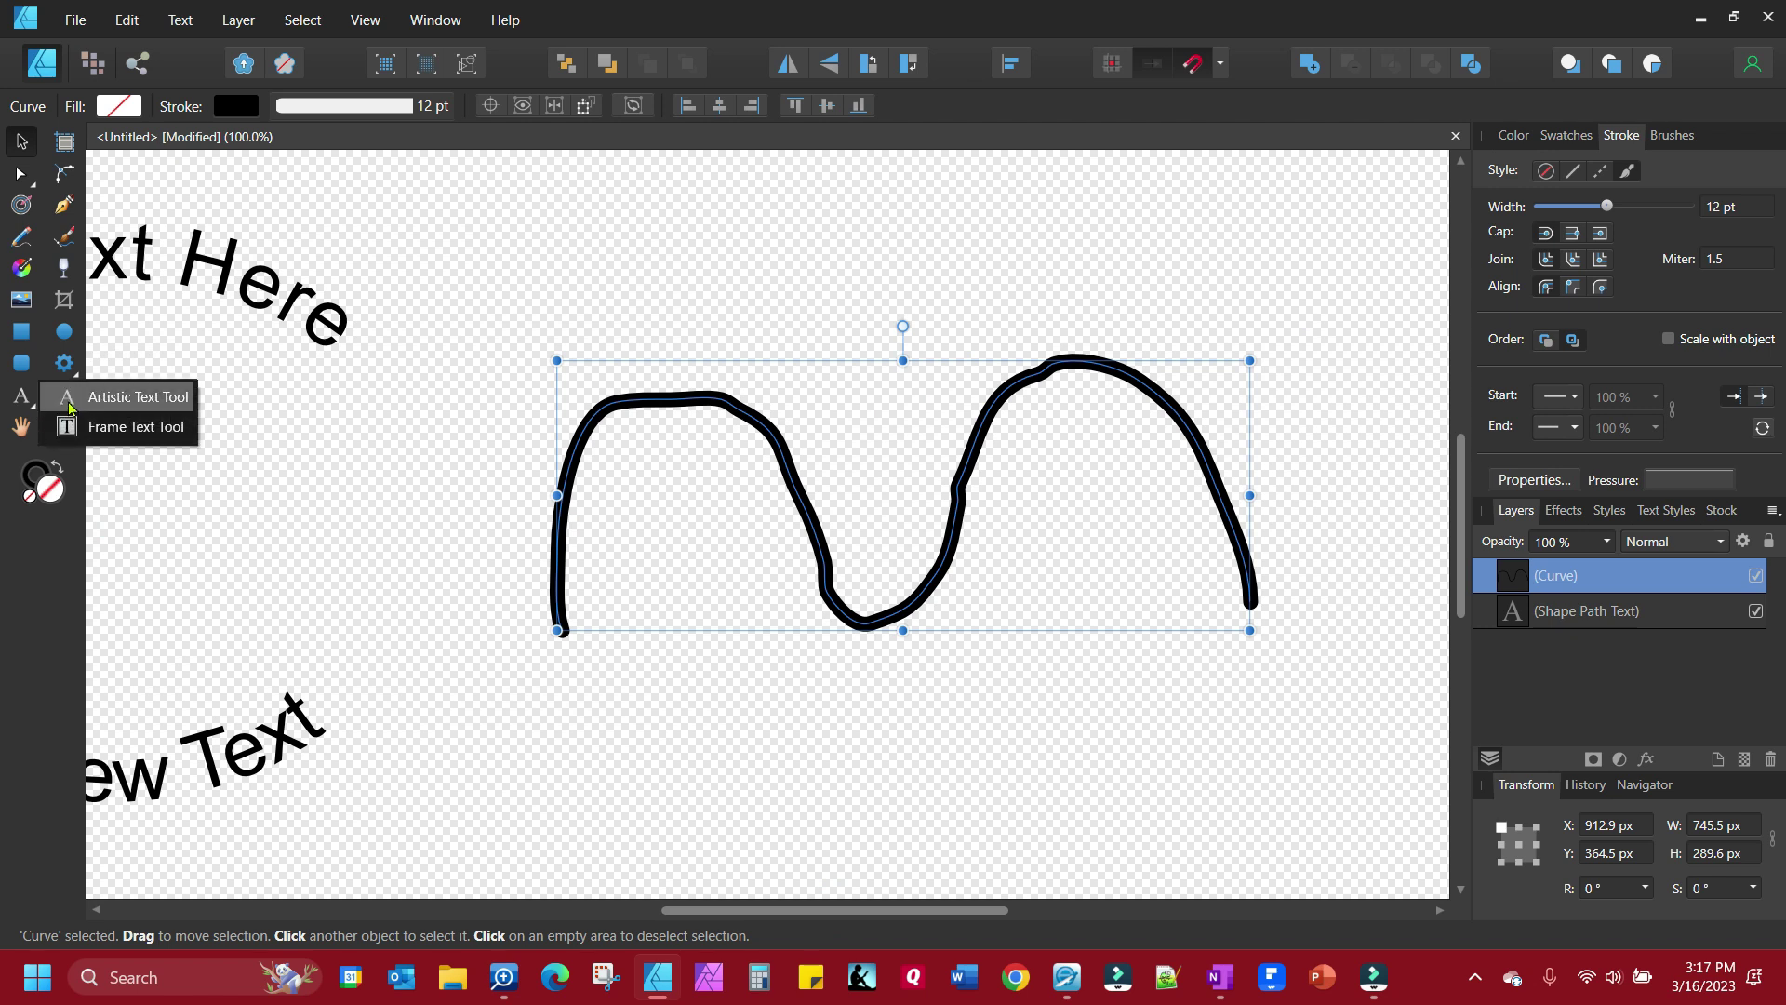
left_click(81, 407)
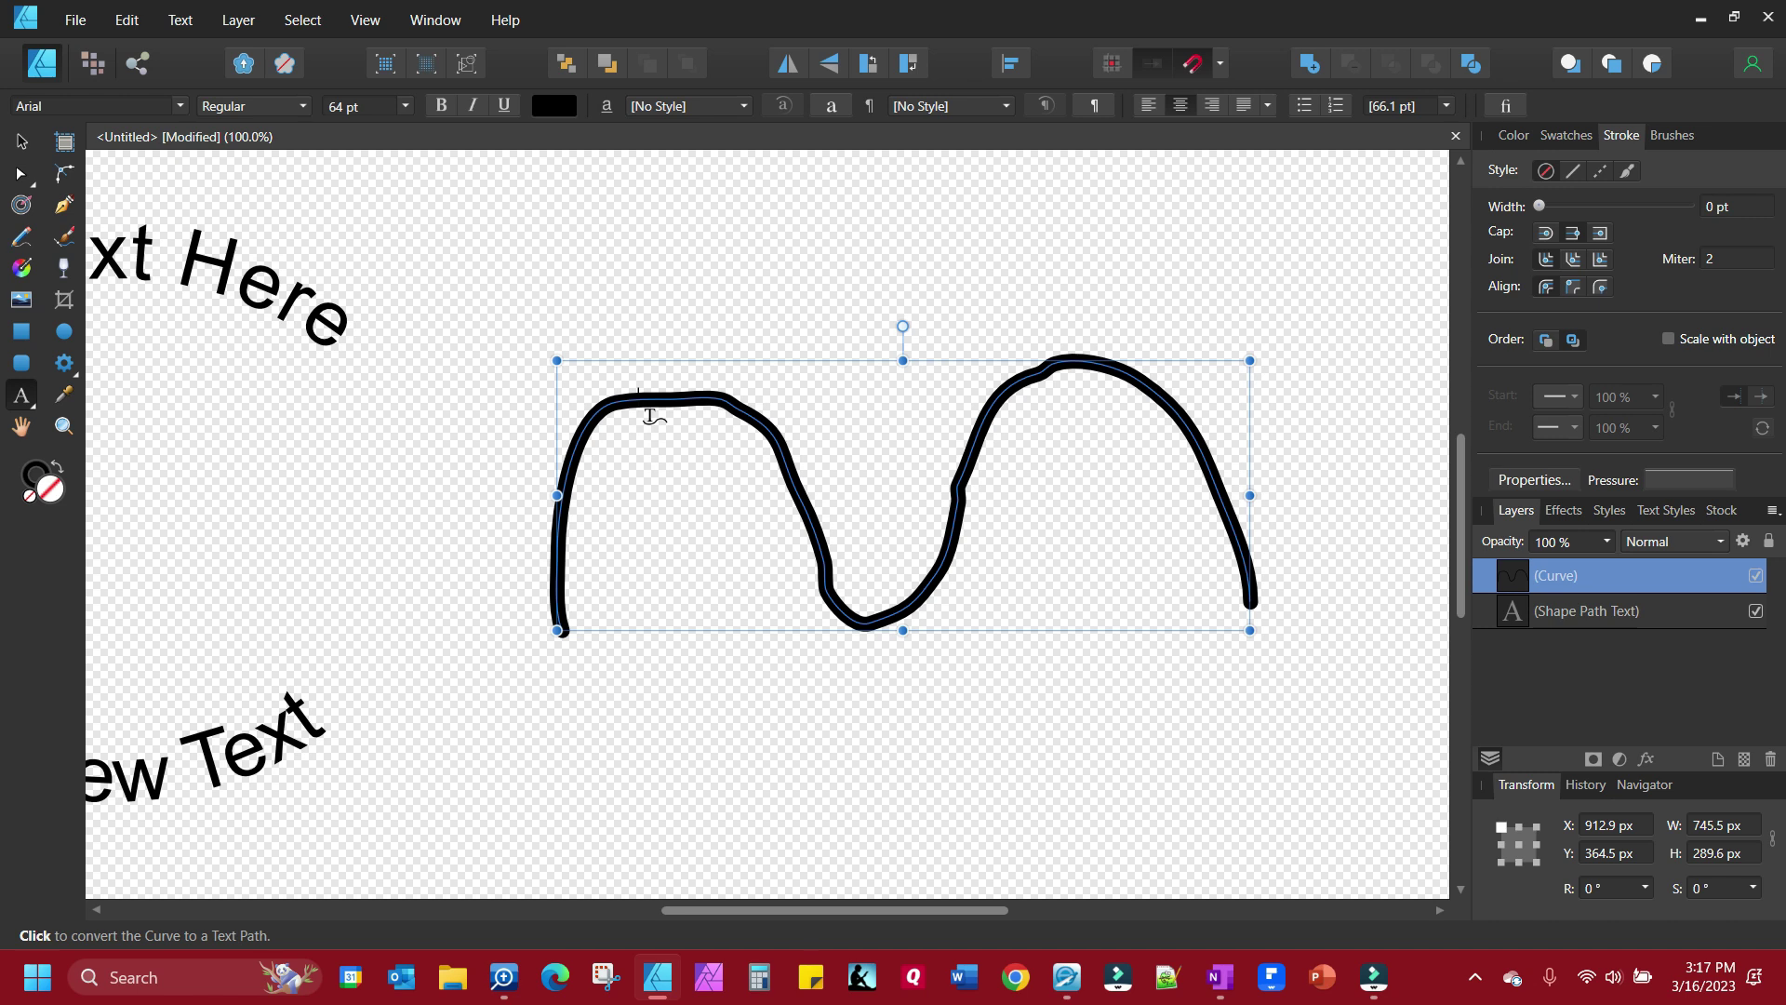
left_click(649, 416)
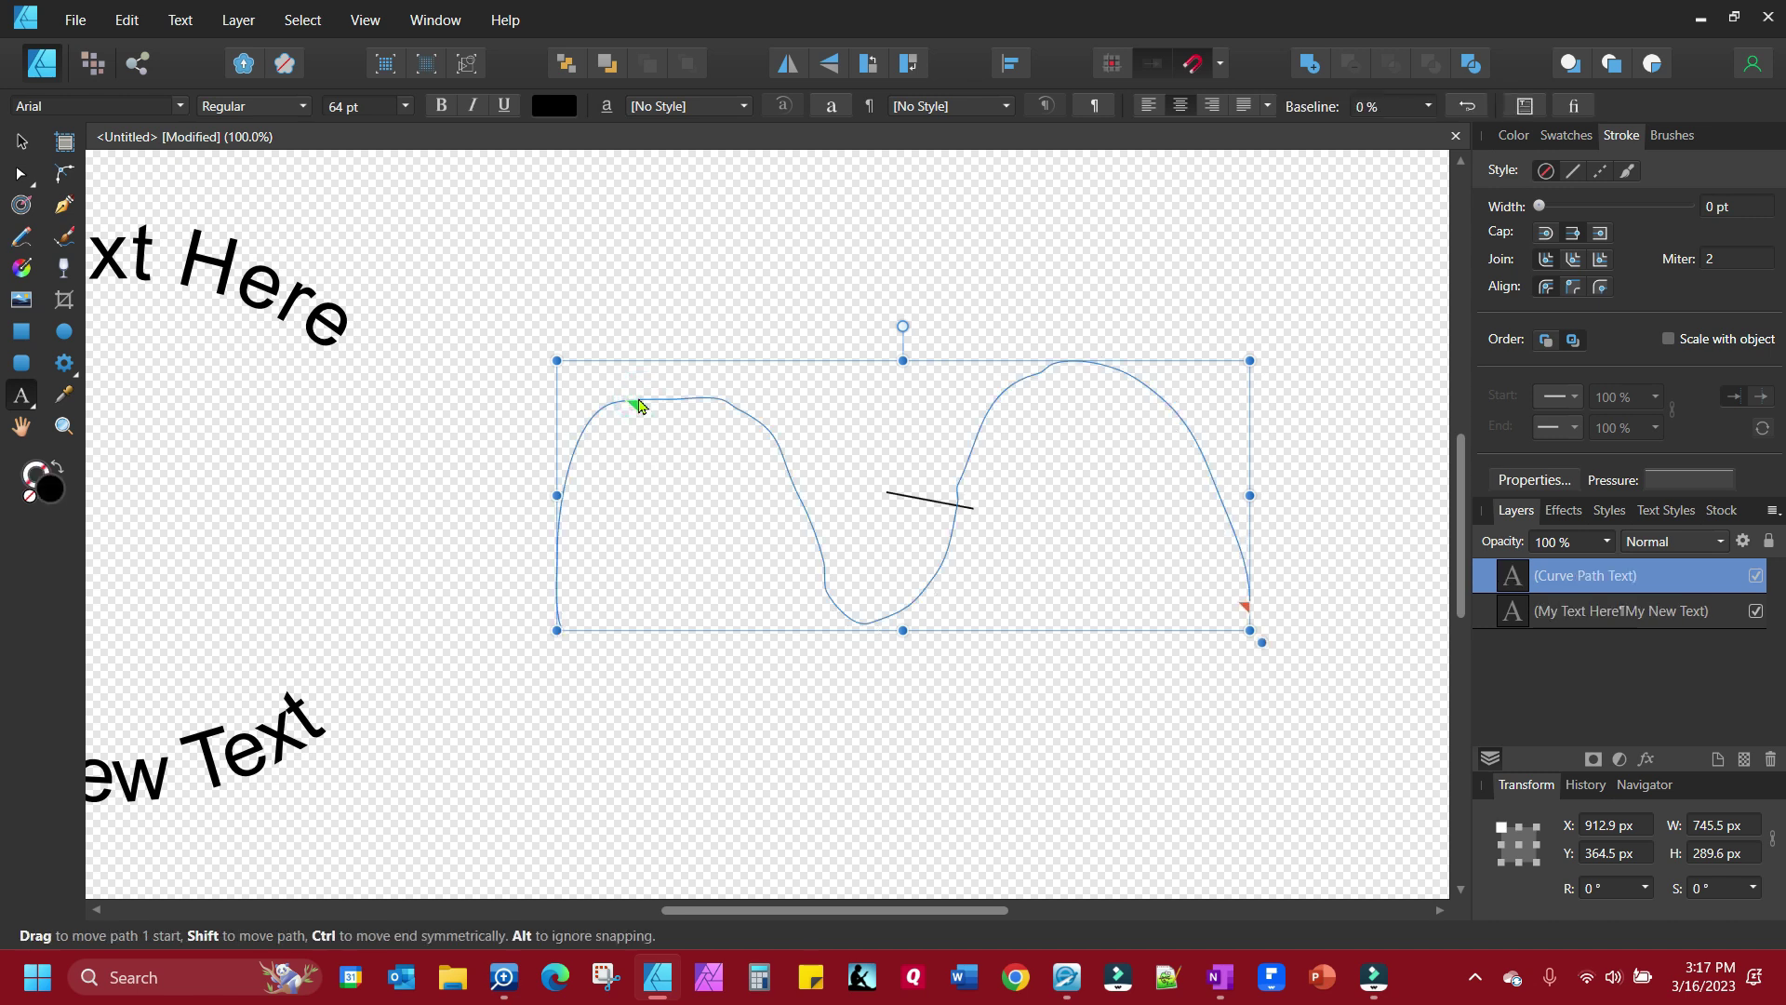
type("My L")
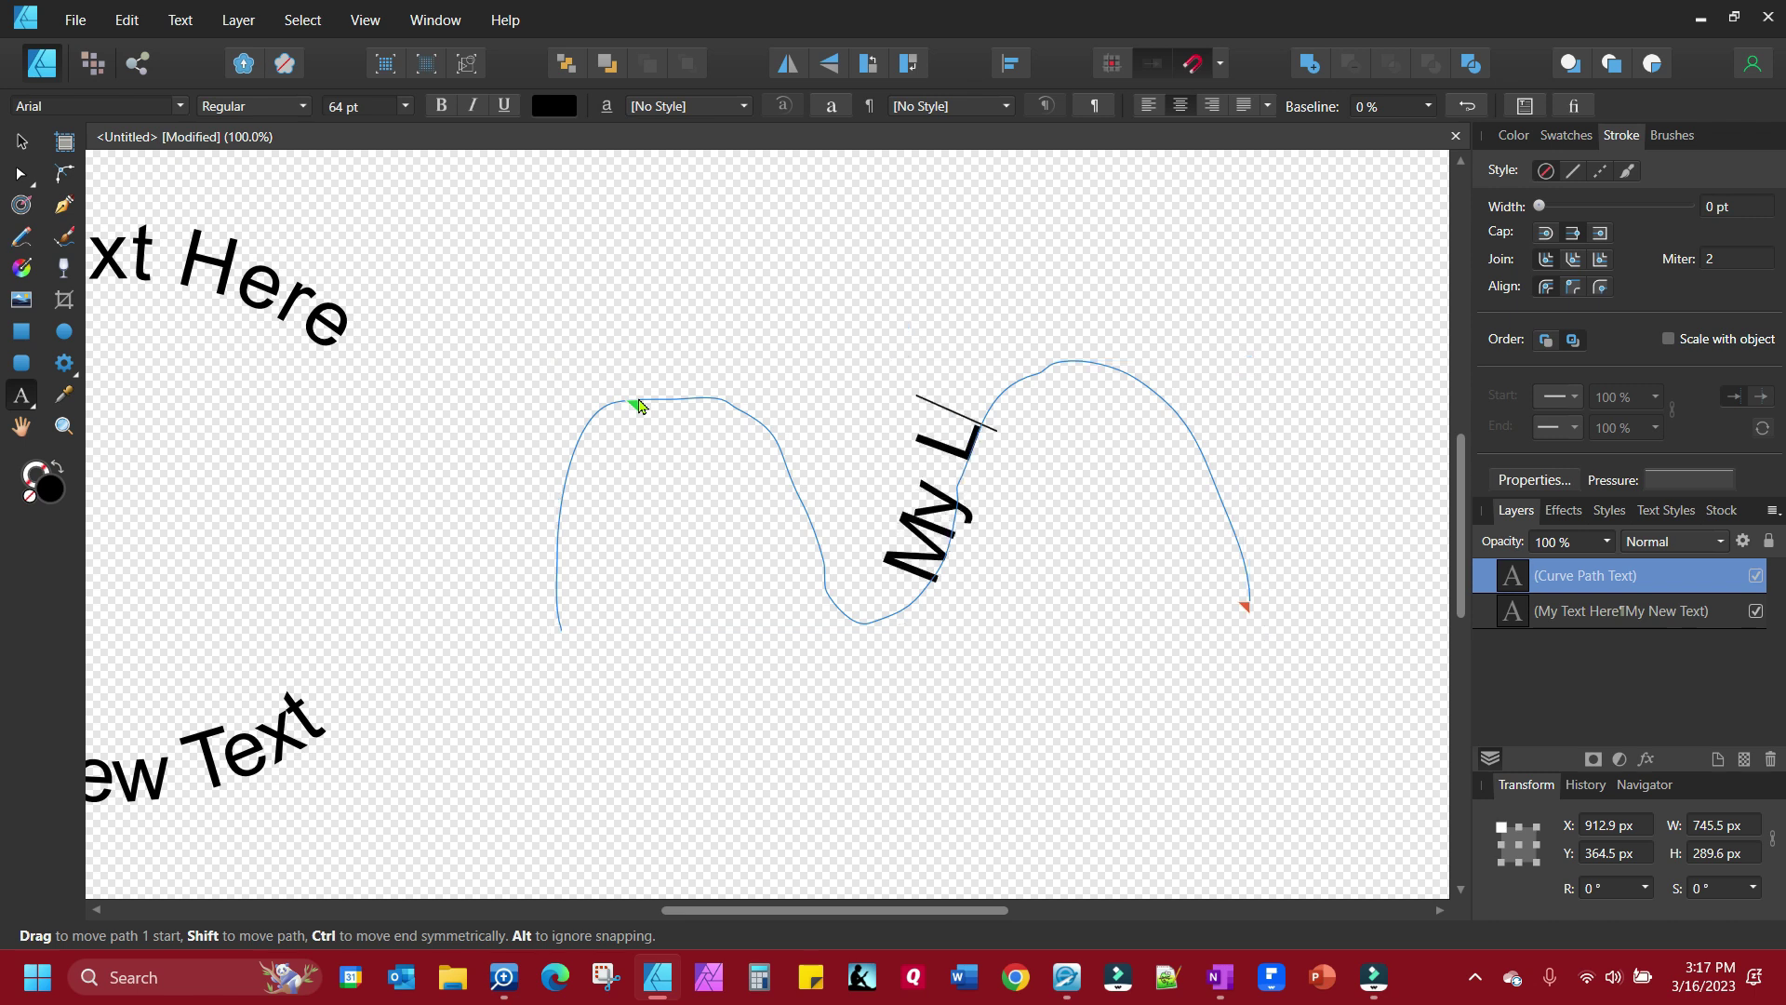
type("ine Text")
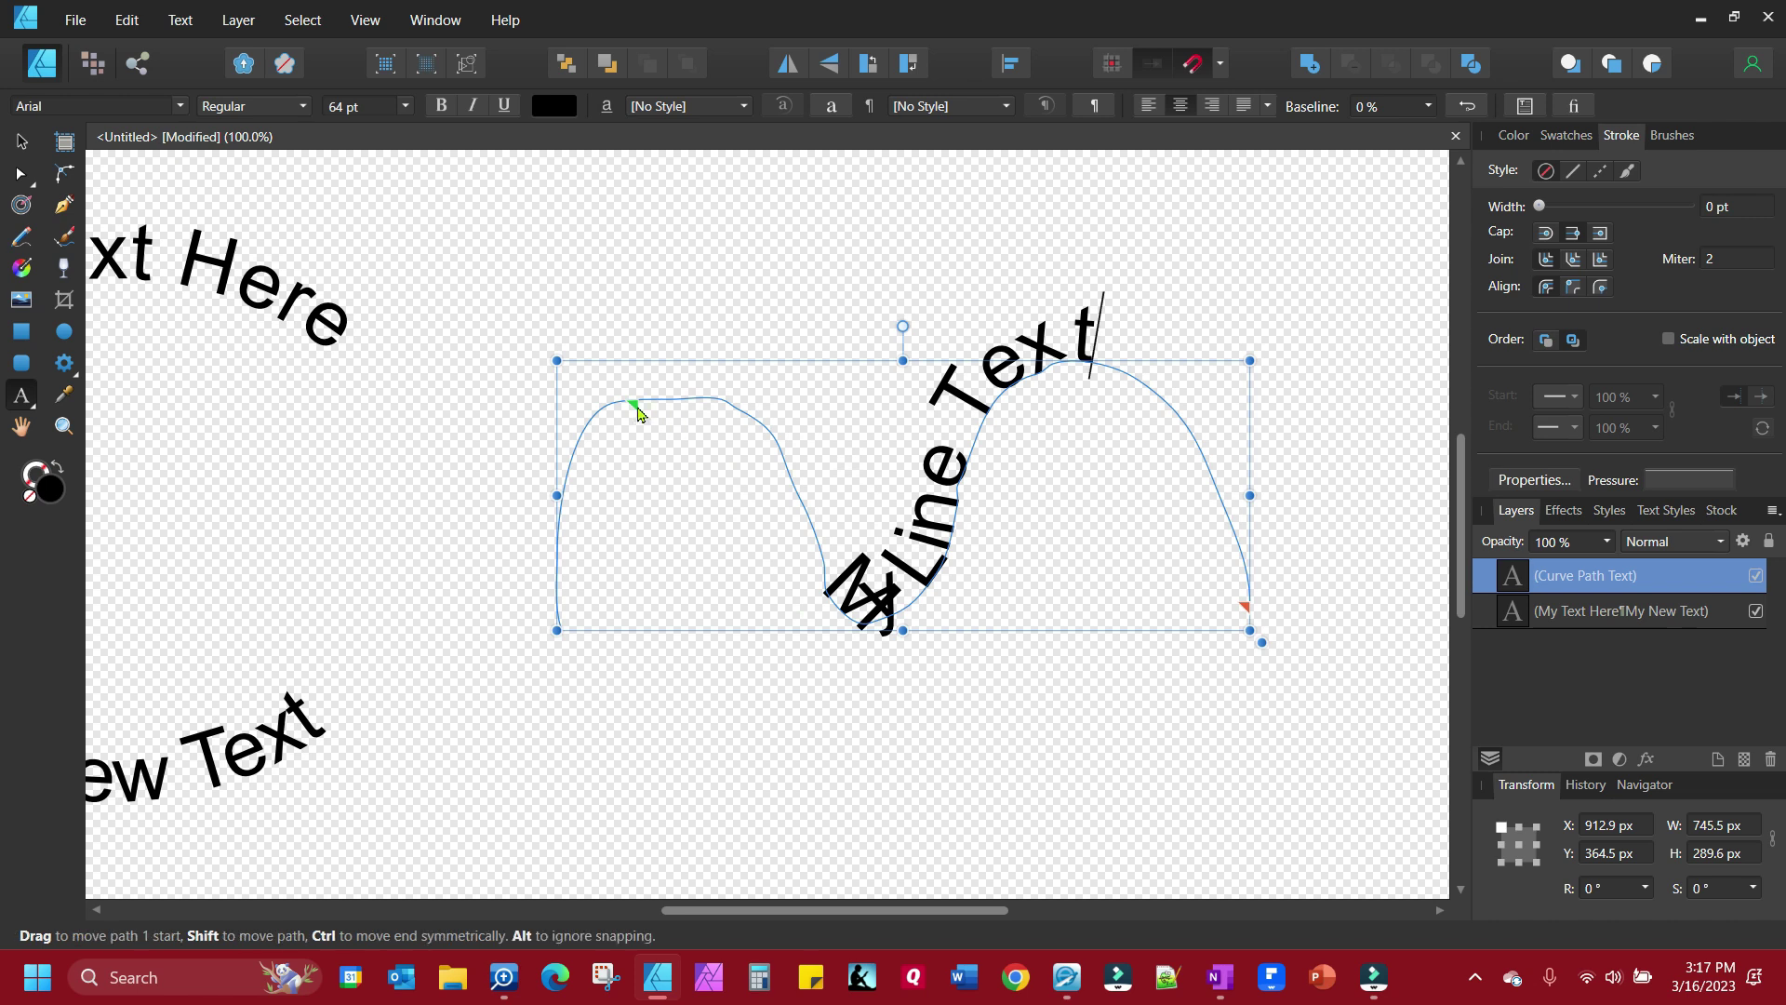
left_click_drag(638, 412, 433, 689)
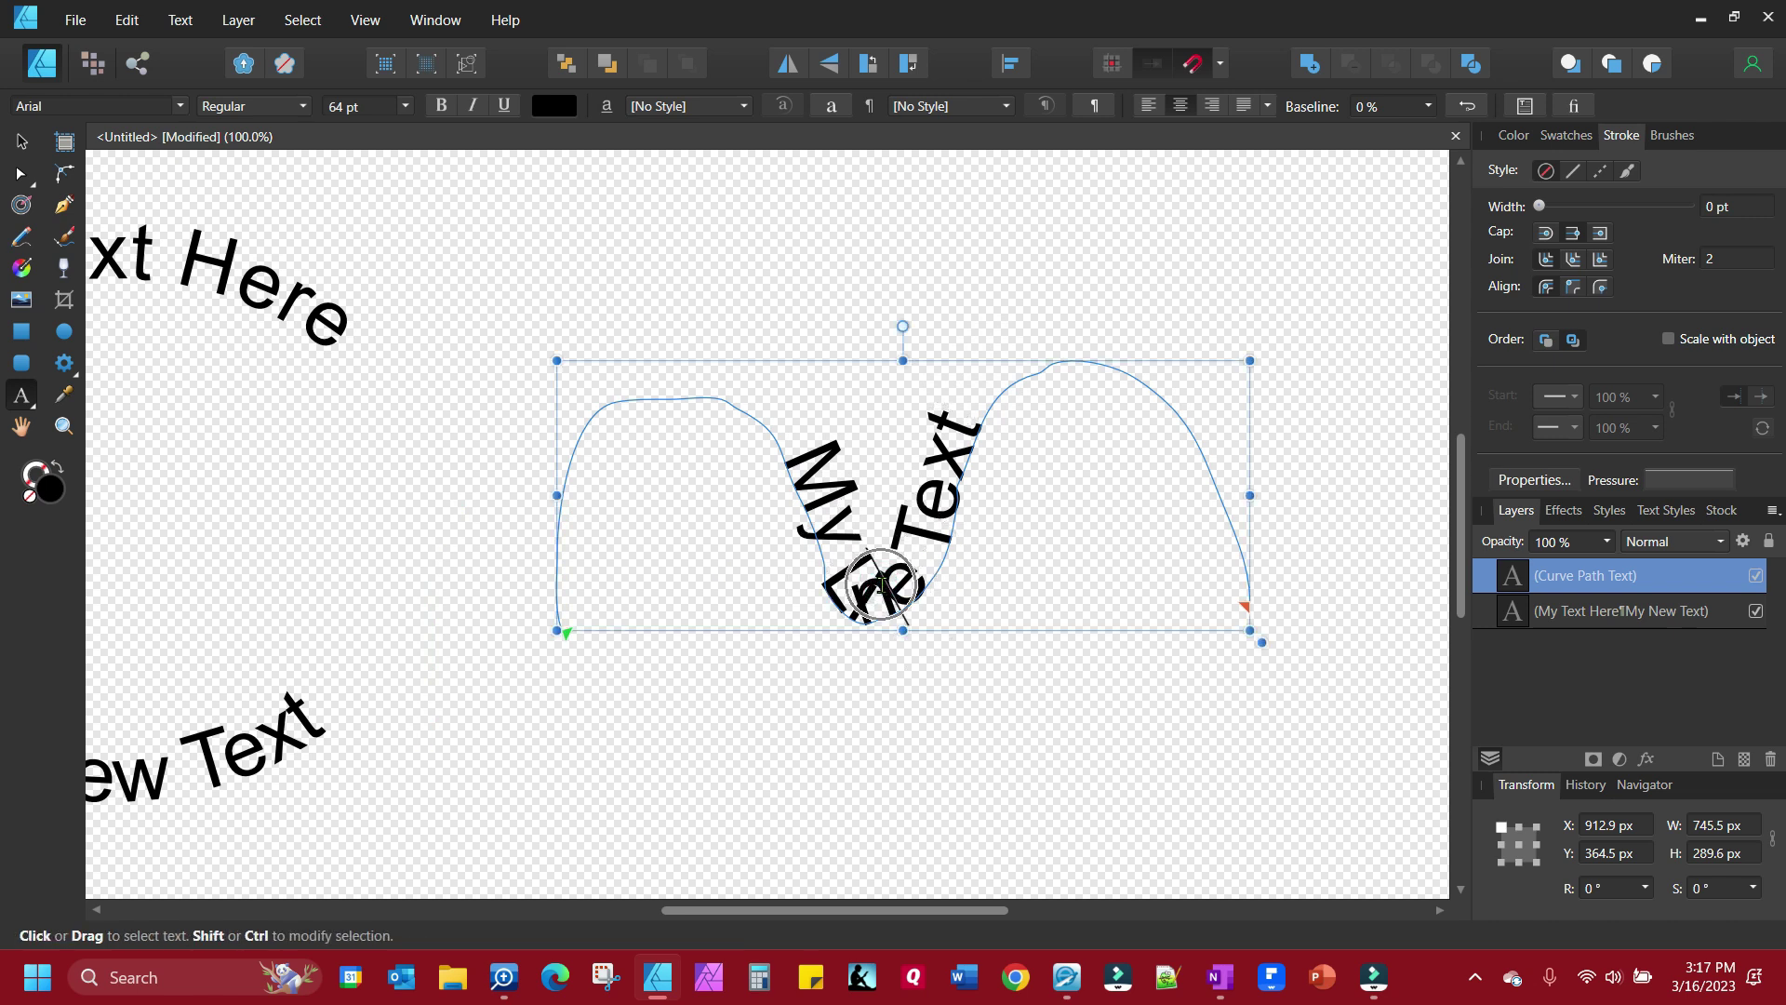
- Widen the letter spacing of all of 'My Line Text' and of the word 'Line'
double_click(882, 584)
triple_click(882, 584)
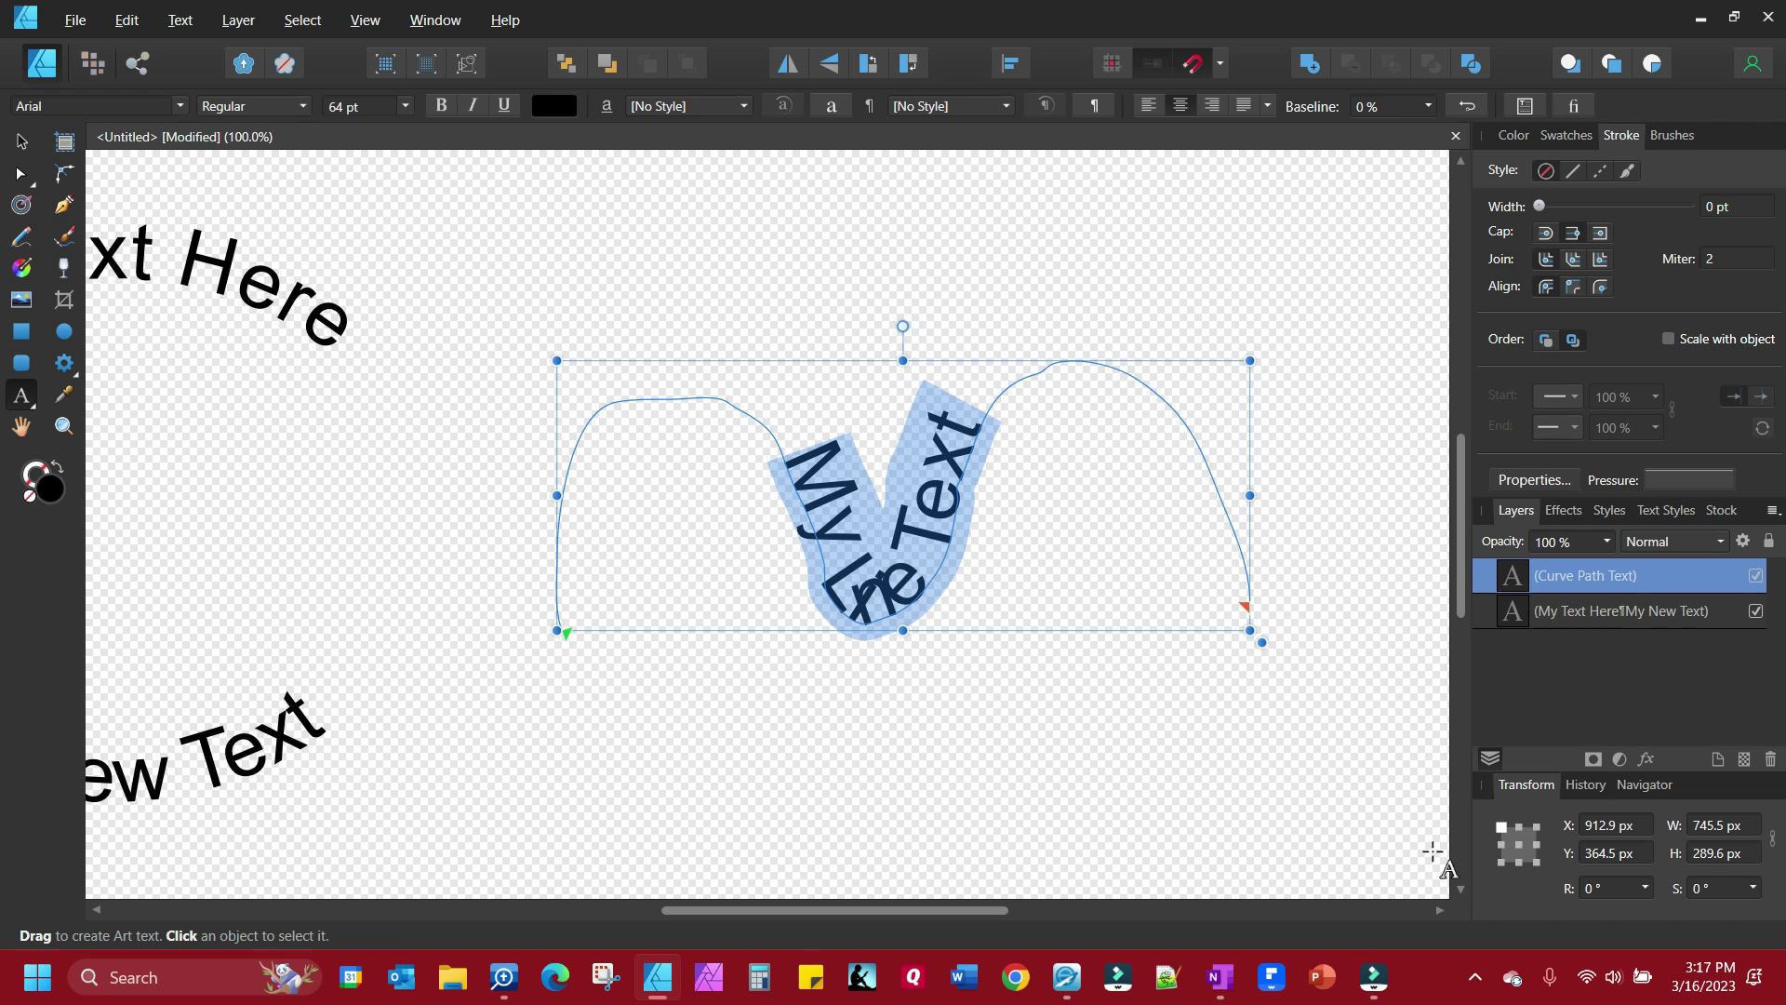
key("alt+Right")
key("alt+Right")
key("alt+Right")
key("alt+Right")
key("alt+Right")
key("alt+Right")
key("alt+Right")
key("alt+Right")
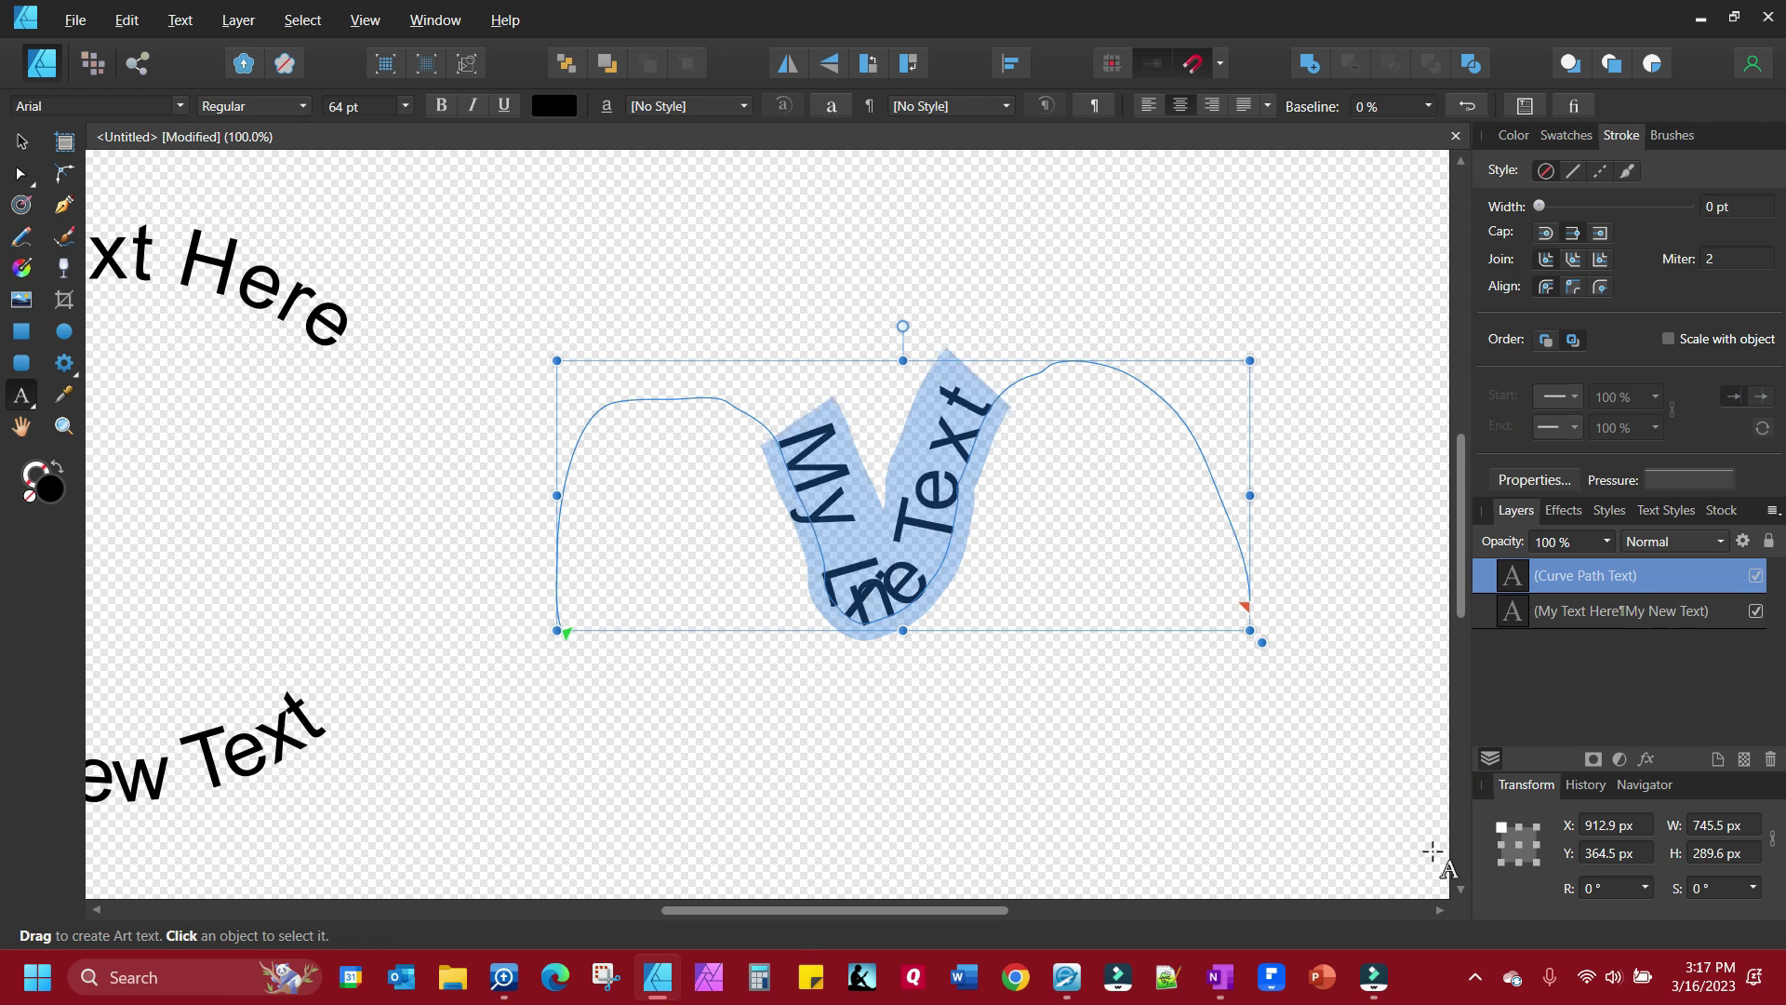
key("alt+Right")
key("alt+Right")
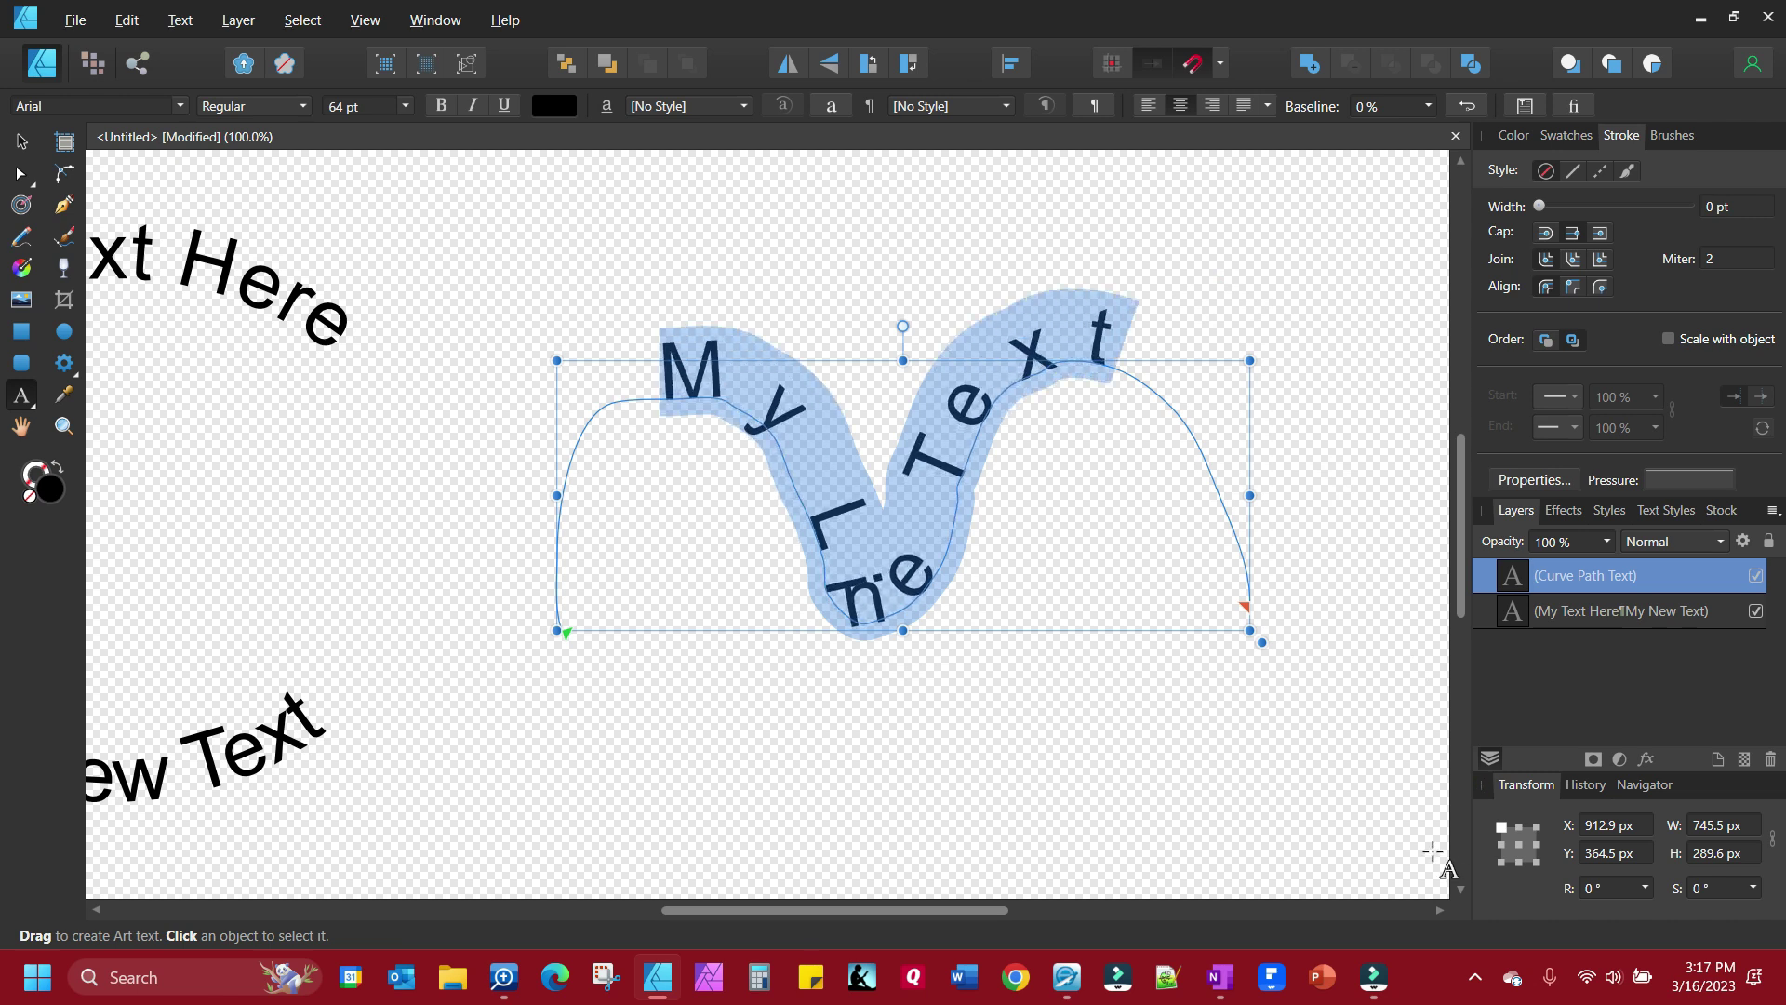
key("alt+Left")
key("alt+Left")
key("alt+Left")
key("alt+Left")
key("alt+Left")
key("alt+Left")
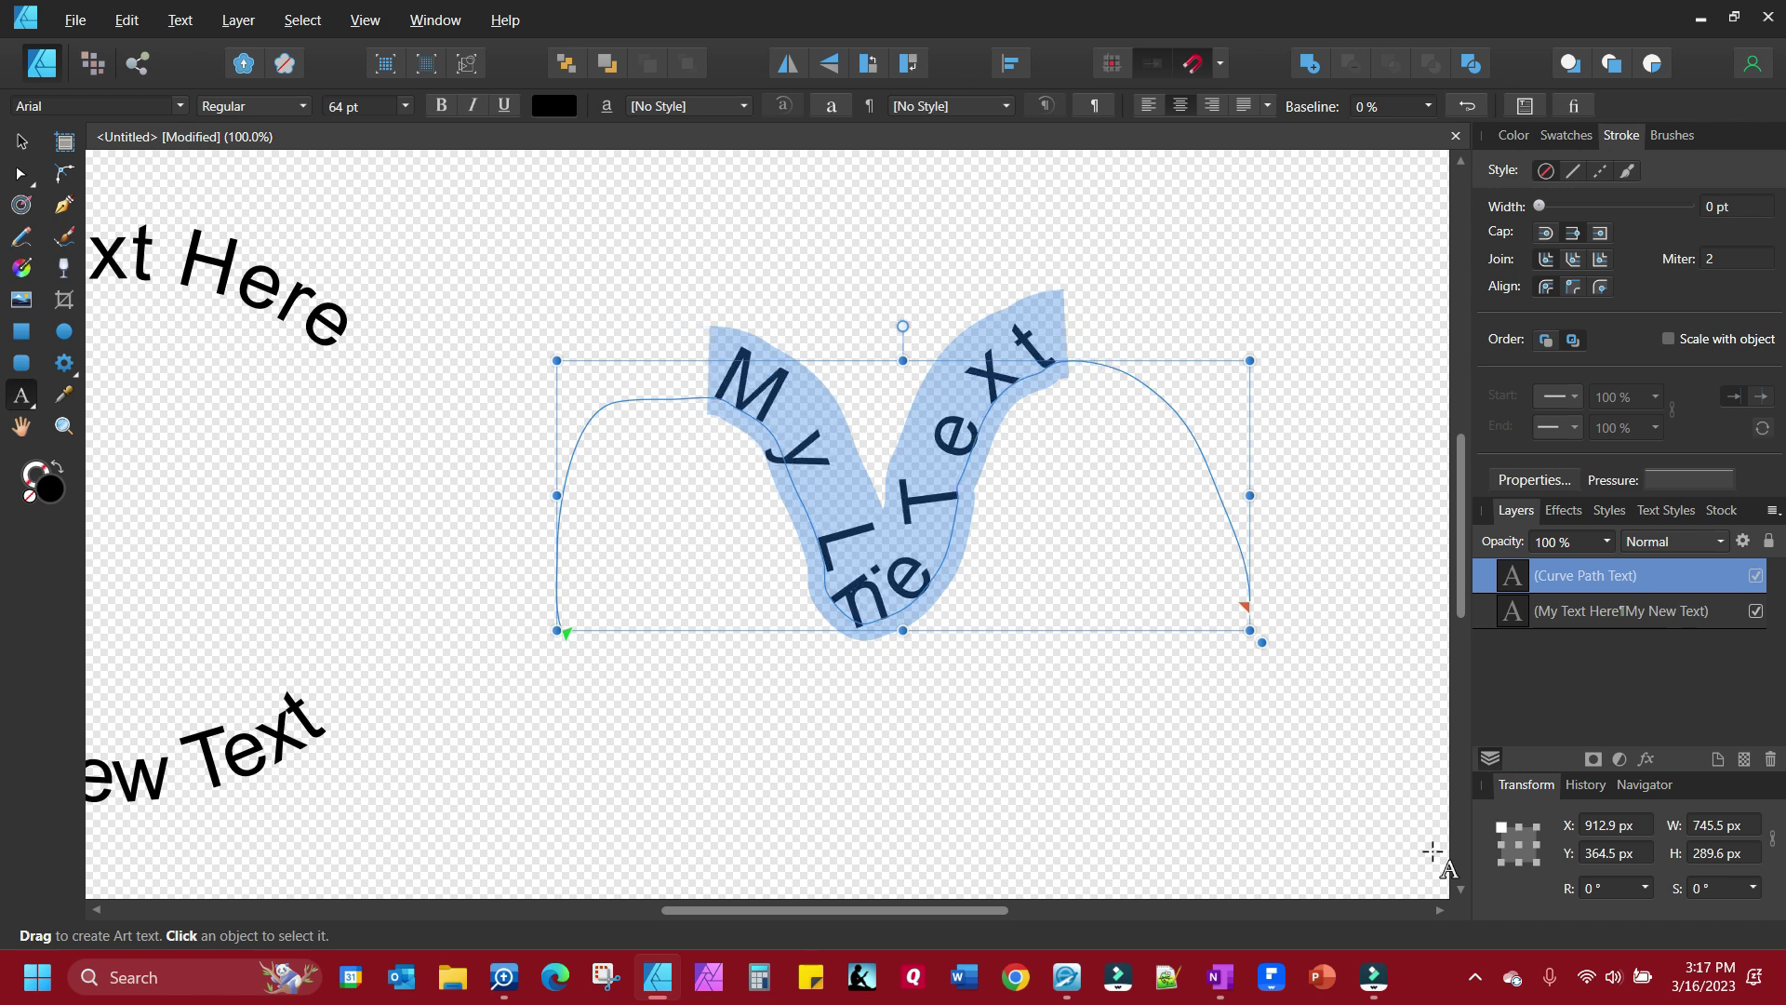
double_click(896, 574)
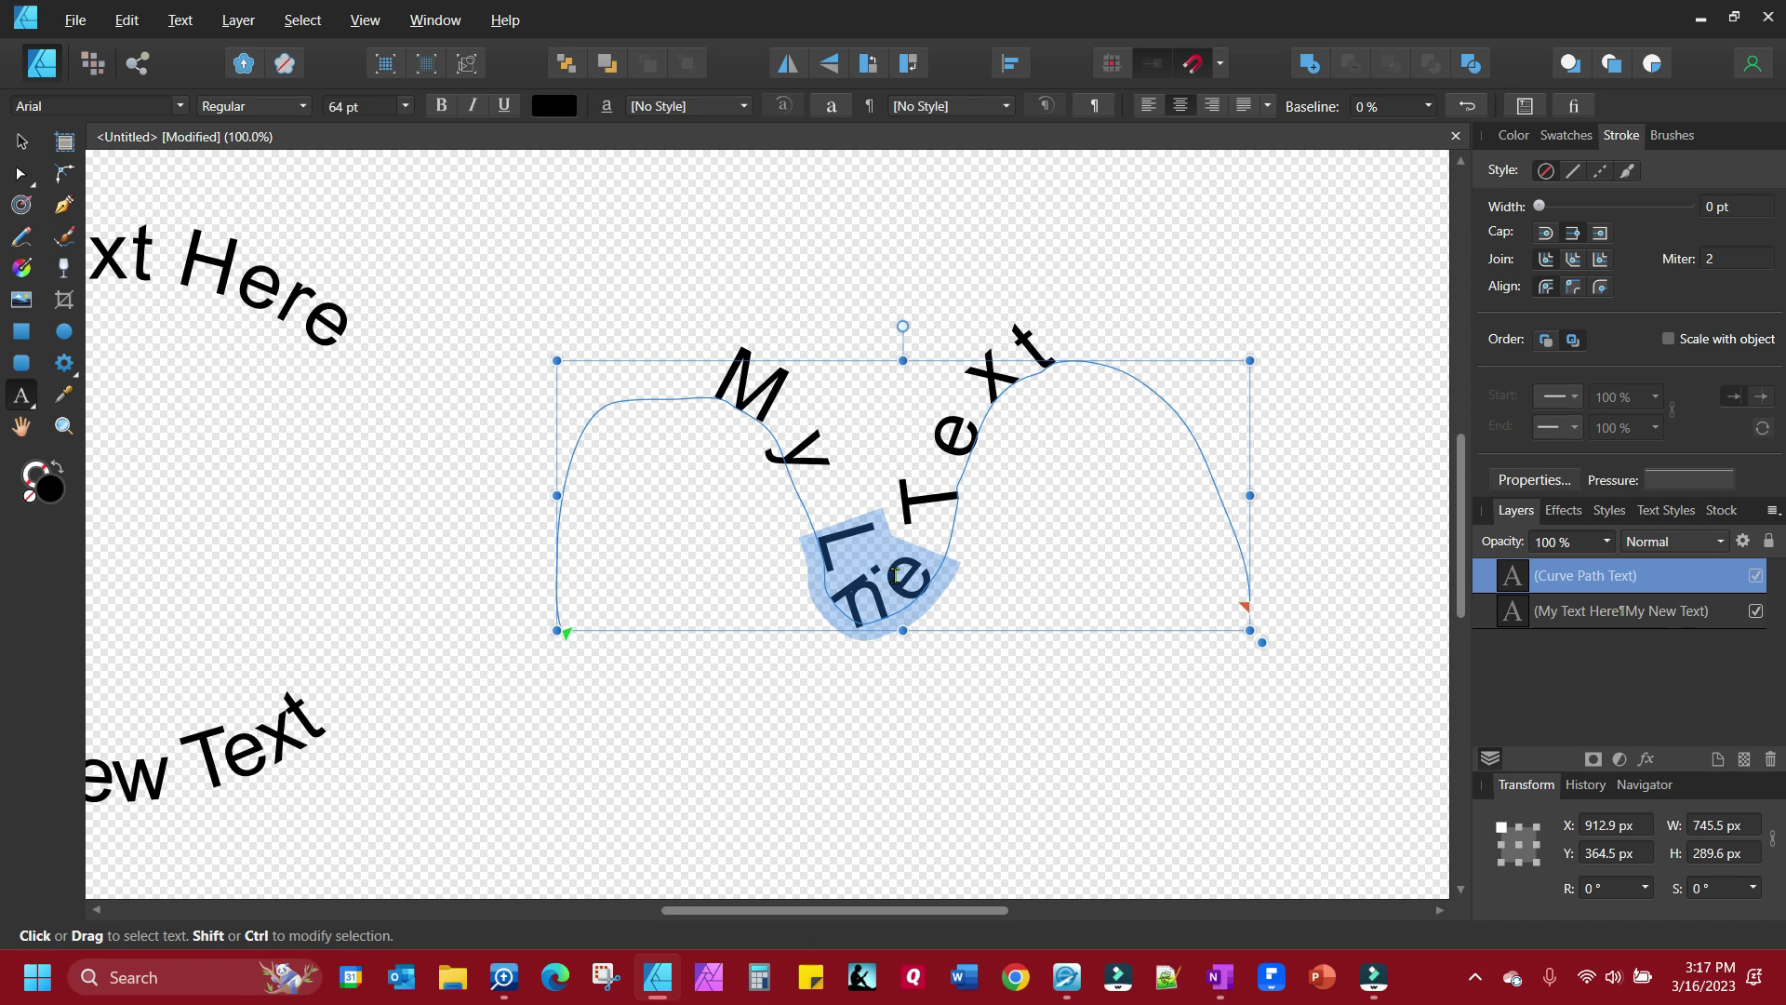
key("alt+Right")
key("alt+Right")
key("alt+Right")
key("alt+Right")
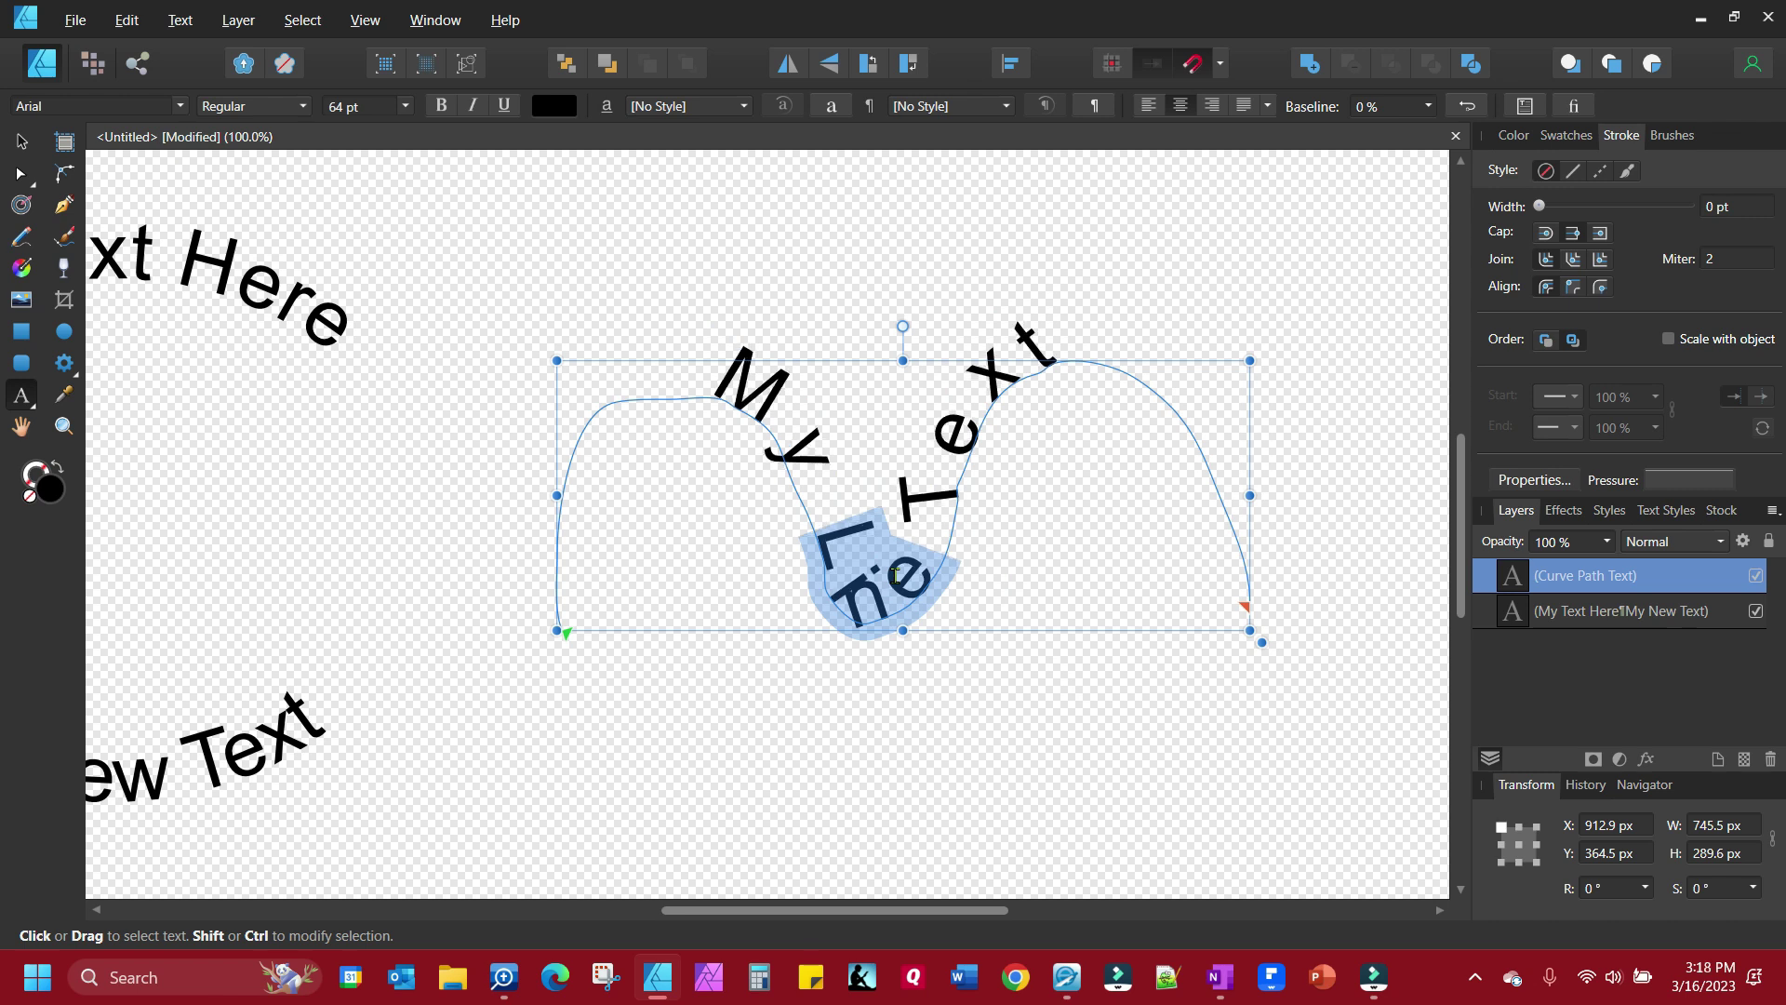
key("alt+Right")
key("alt+Right")
key("alt+Right")
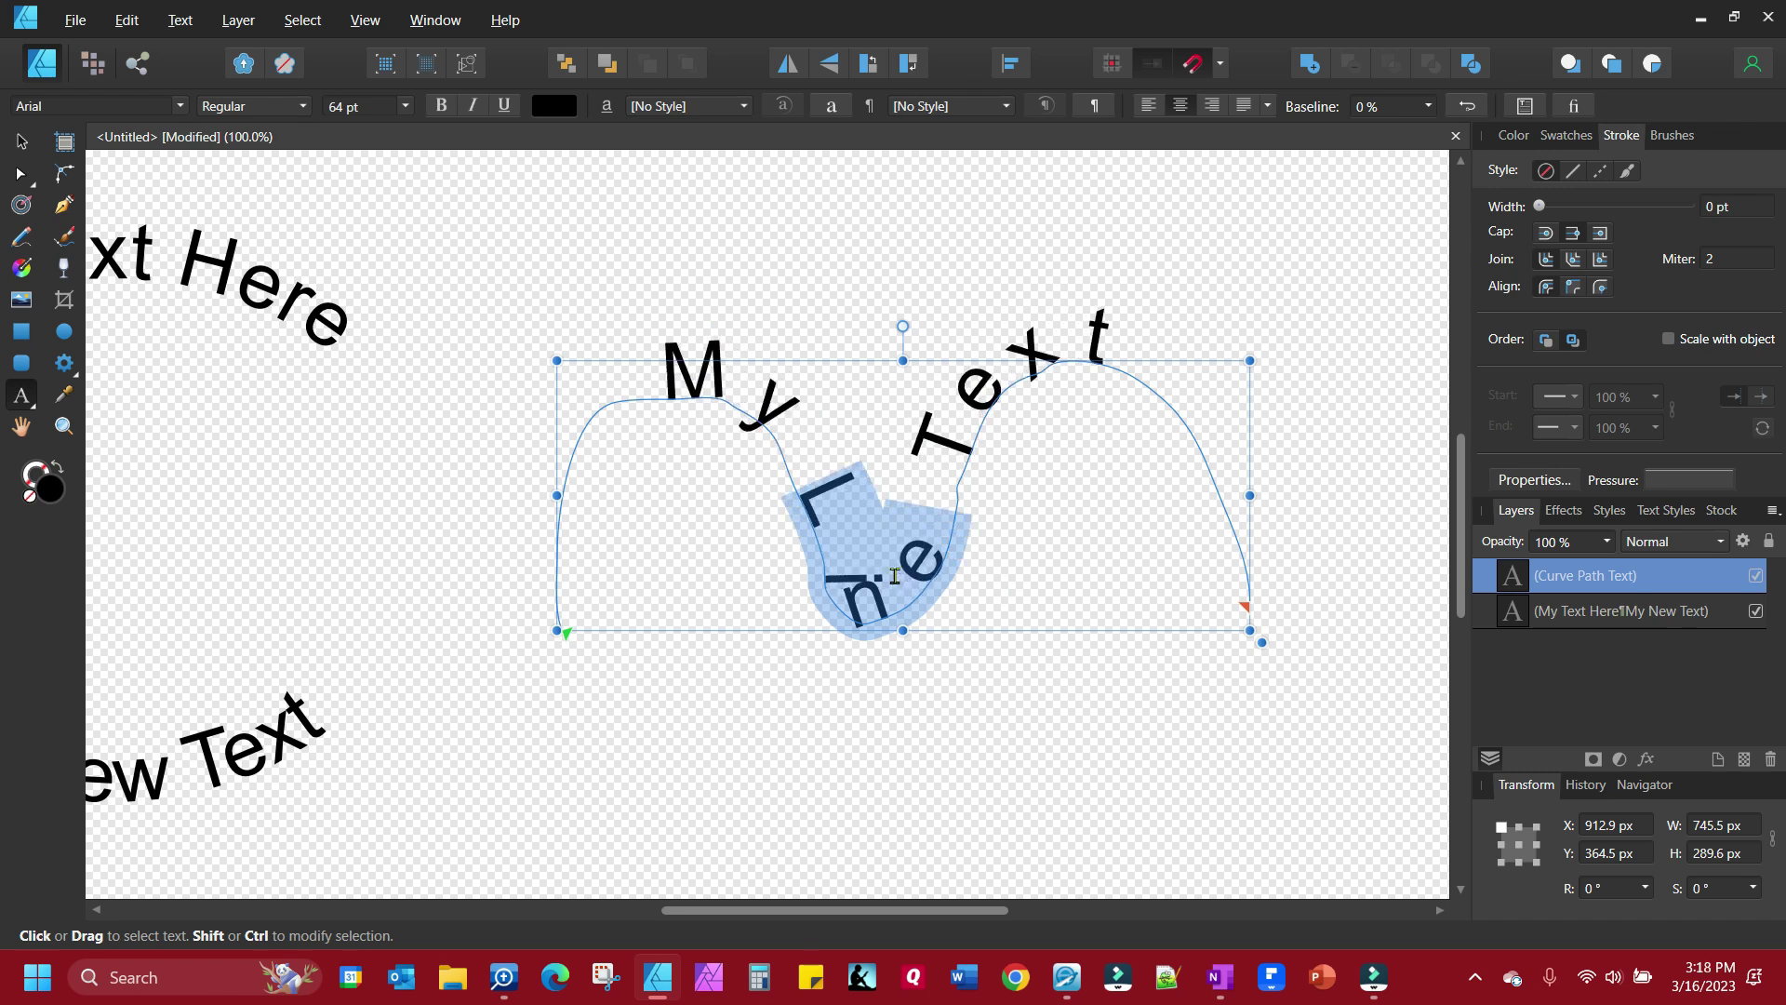
key("alt+Left")
key("alt+Left")
key("alt+Left")
key("alt+Left")
key("alt+Left")
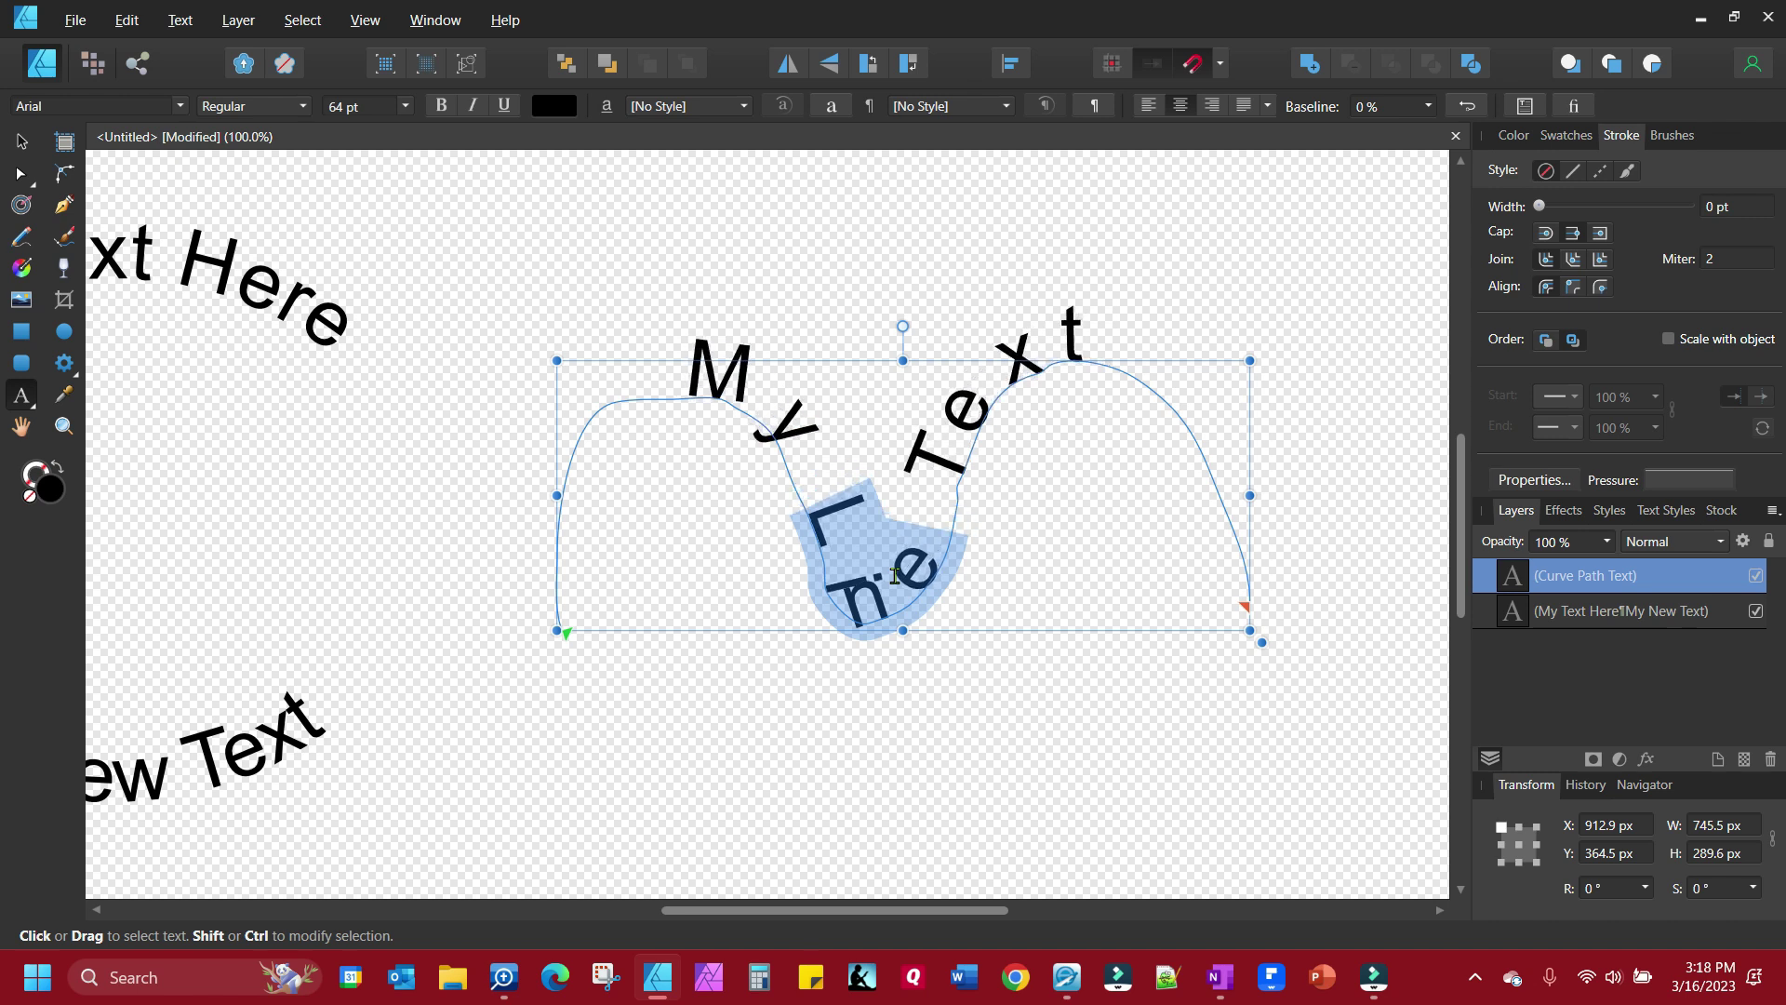
- Increase the kerning after the L so the text spreads across the whole curve
left_click(837, 600)
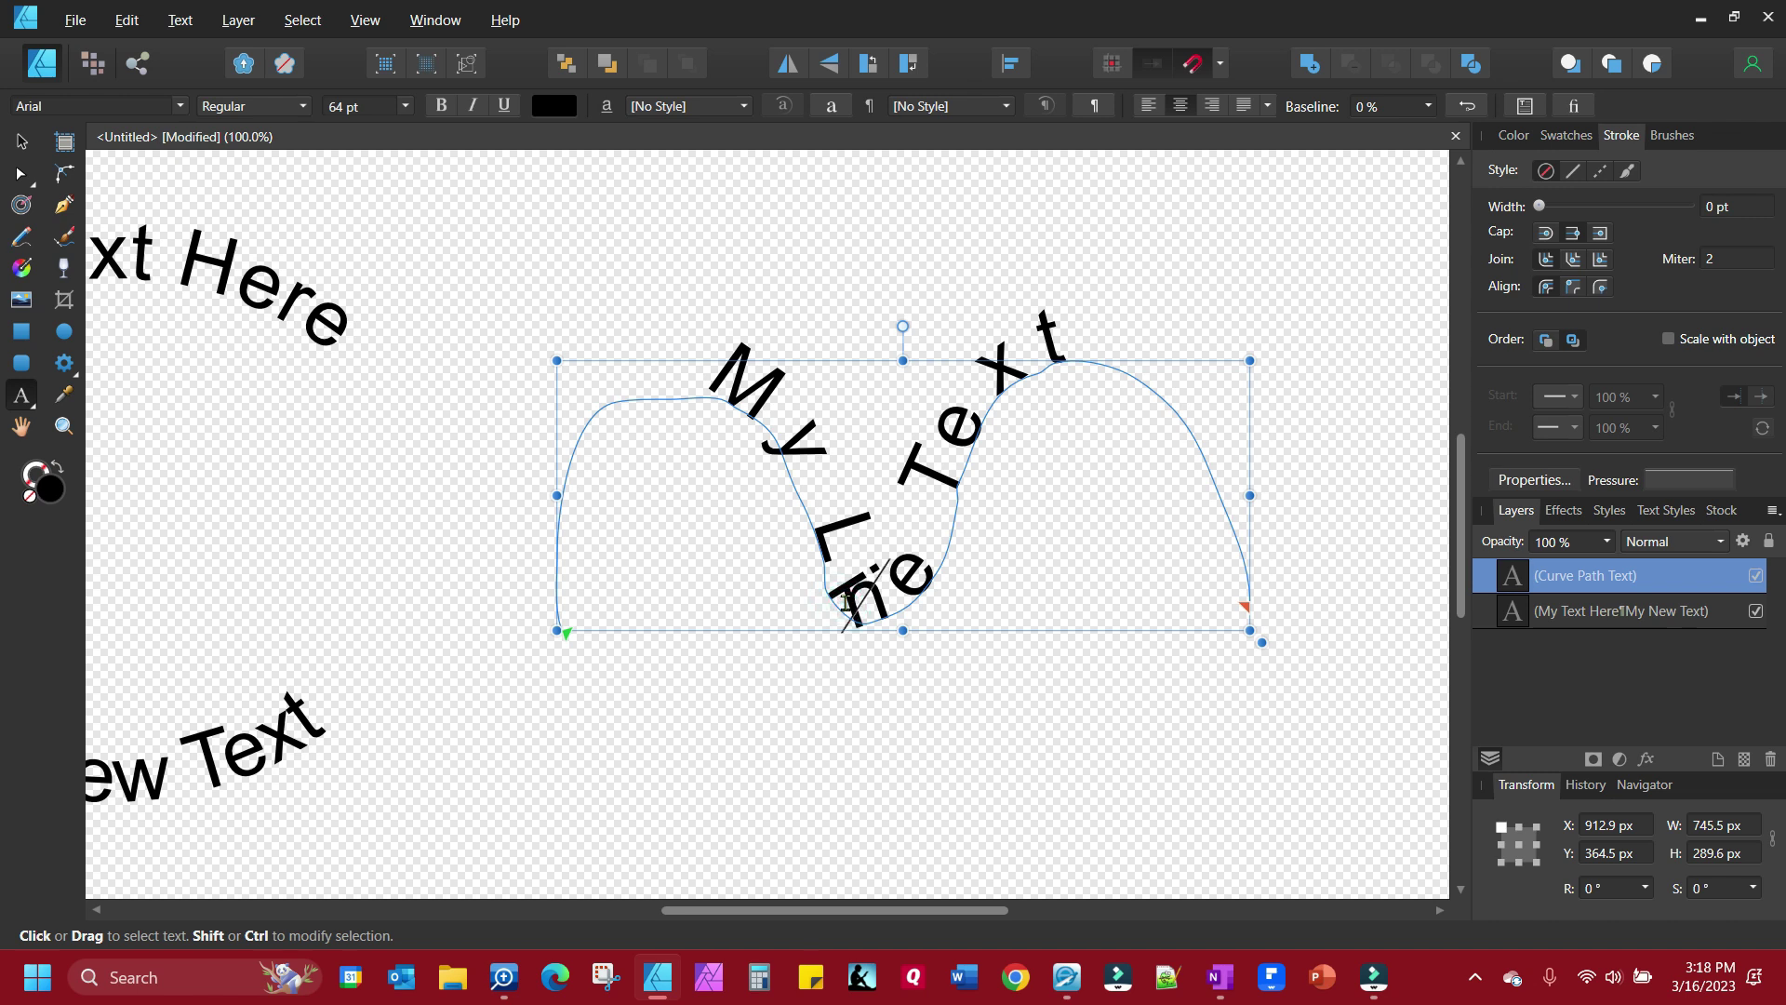
key("alt+Right")
key("alt+Right")
key("alt+Right")
key("alt+Right")
key("alt+Right")
key("alt+Right")
key("alt+Right")
key("alt+Right")
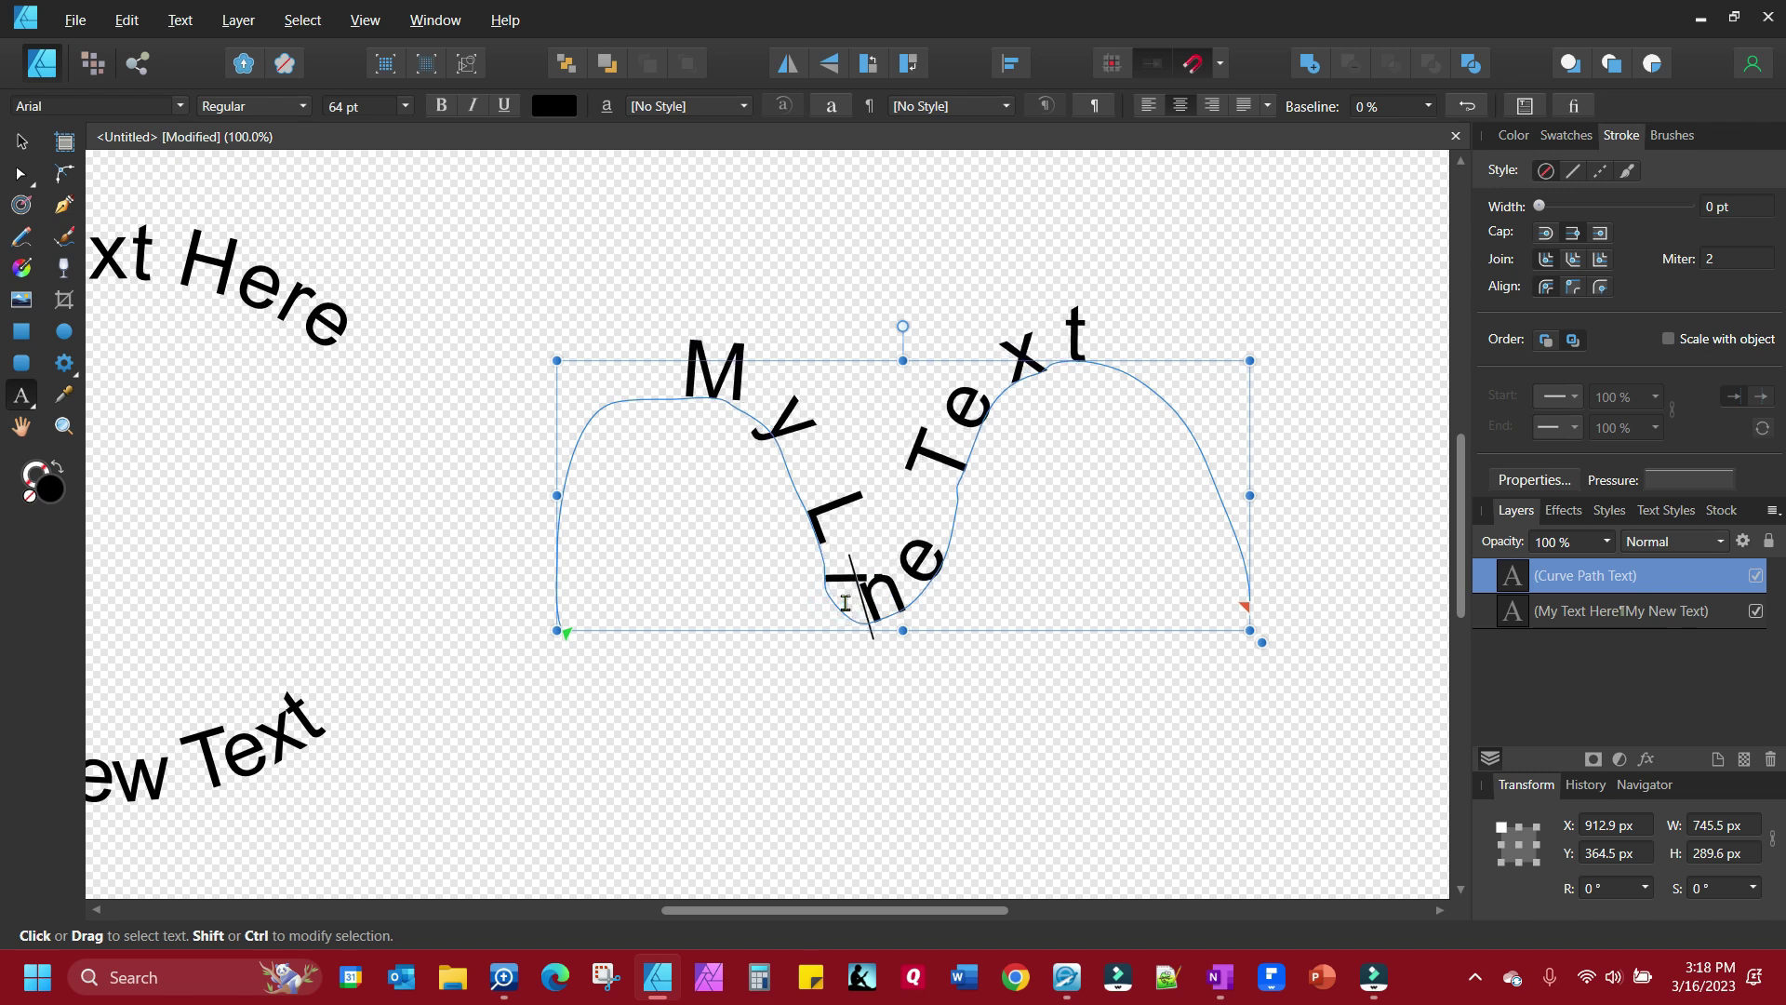
key("alt+Right")
key("alt+Right")
key("alt+Right")
key("alt+Right")
key("alt+Right")
key("alt+Right")
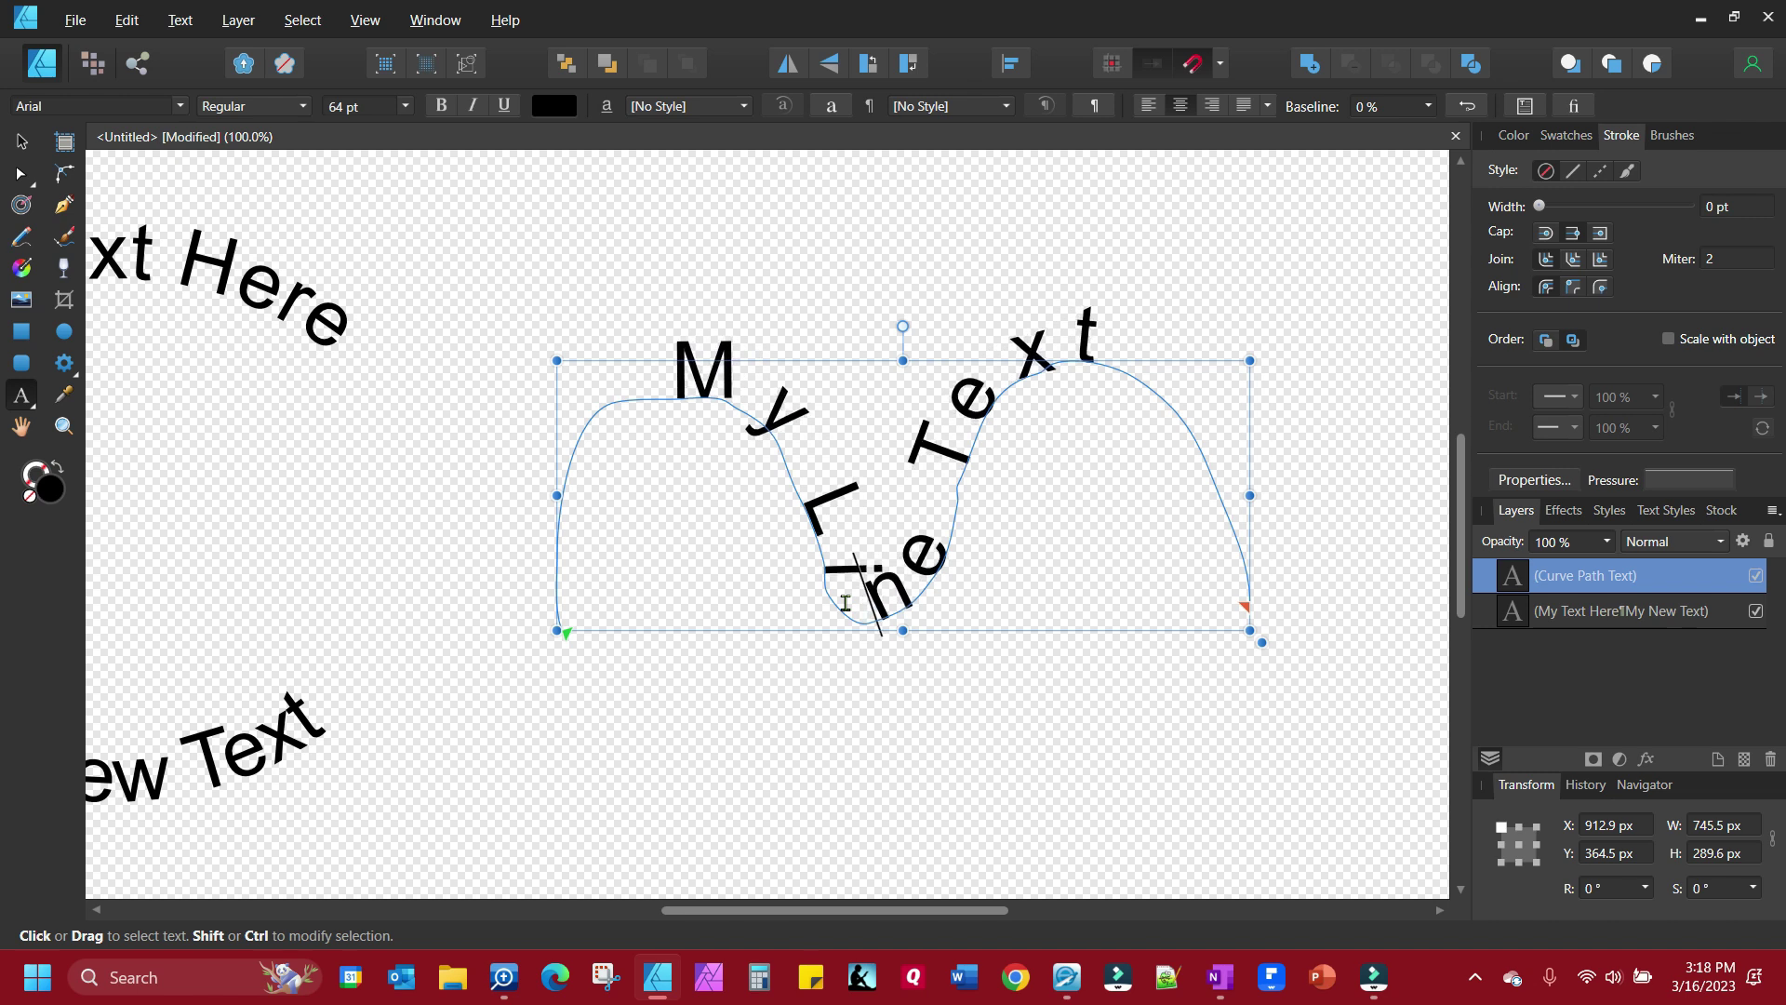
key("alt+Right")
key("alt+Right")
key("alt+Right")
key("alt+Right")
key("alt+Right")
key("alt+Right")
key("alt+Right")
key("alt+Right")
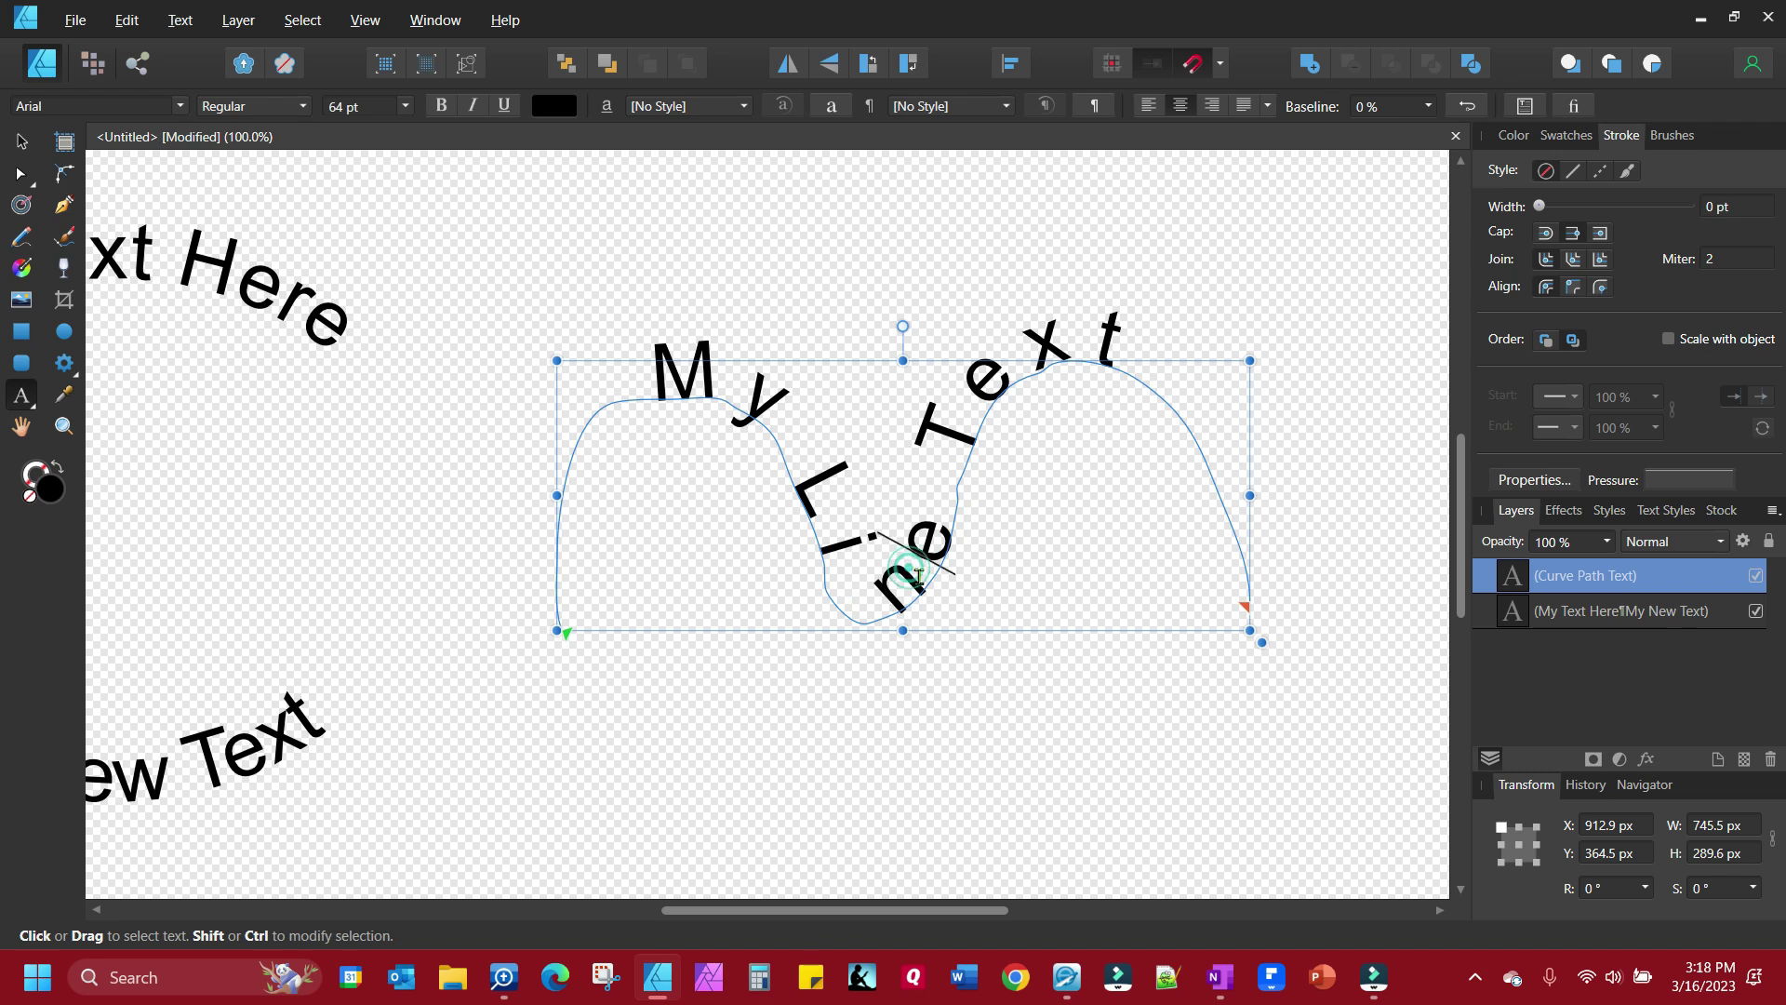
key("alt+Right")
key("alt+Right")
key("alt+Right")
key("alt+Right")
key("alt+Right")
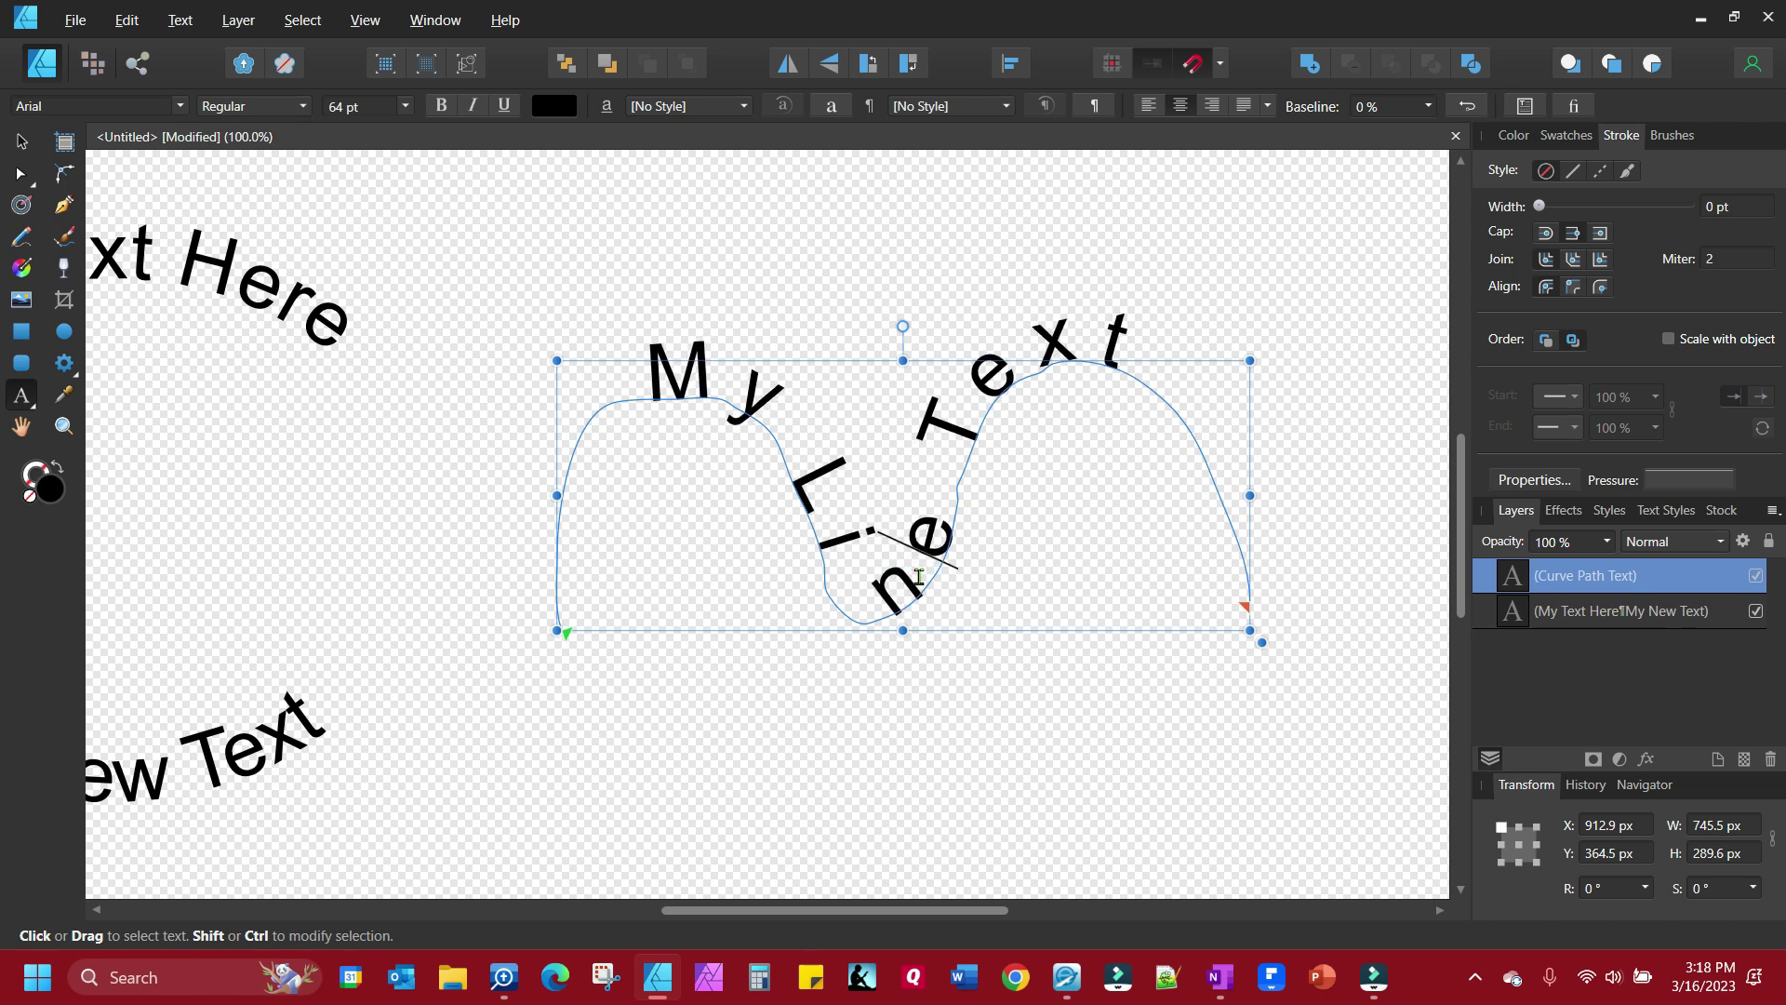
key("alt+Right")
key("alt+Right")
key("alt+Right")
key("alt+Right")
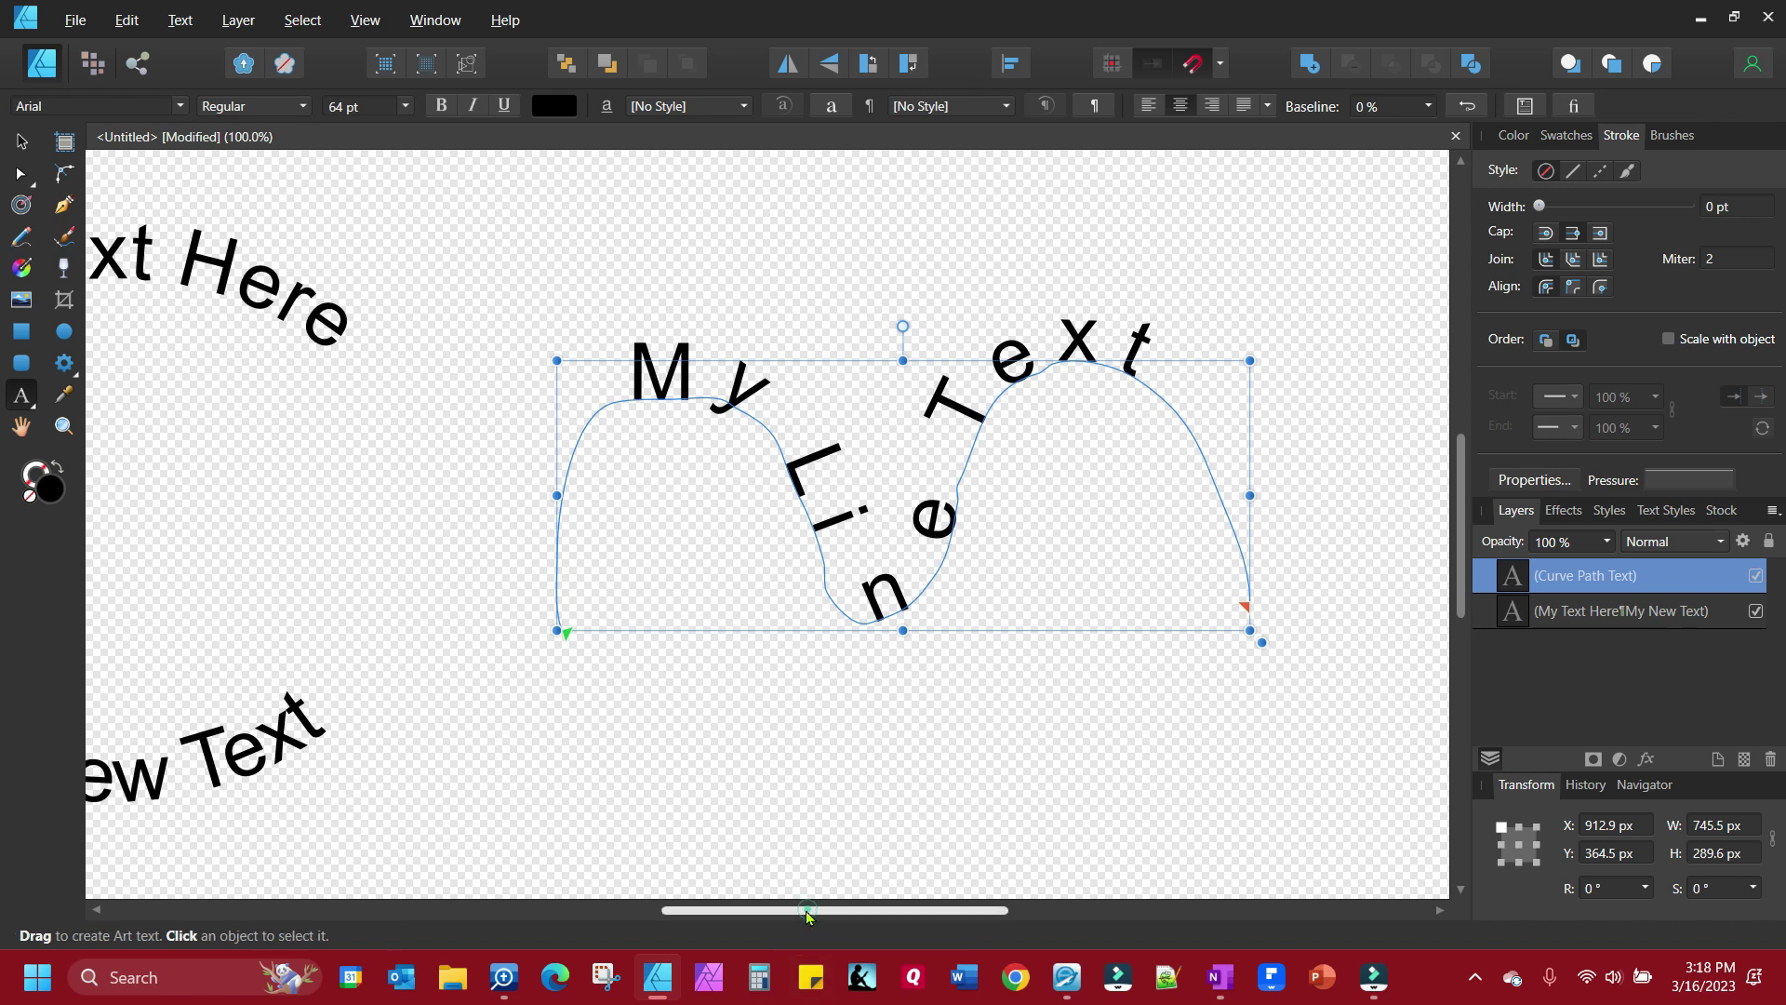
scroll(808, 916, "left", 6)
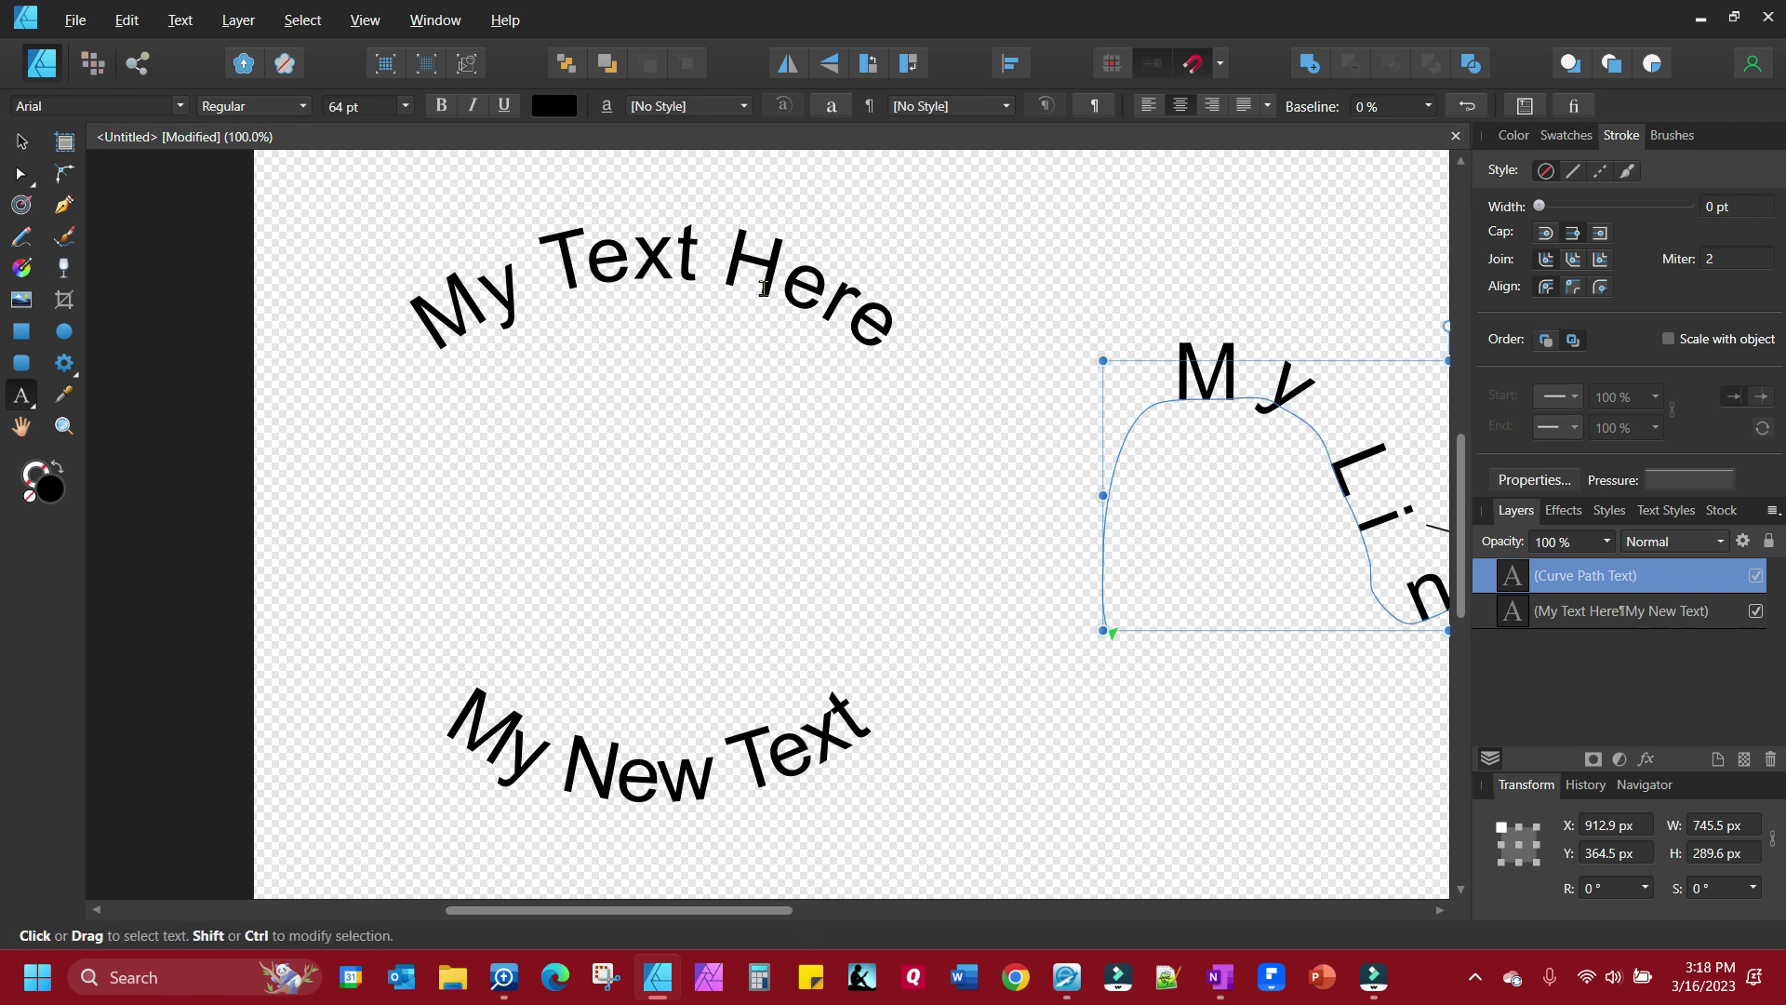
- Select the whole 'My Text Here' line and give it a 72% baseline shift
double_click(764, 288)
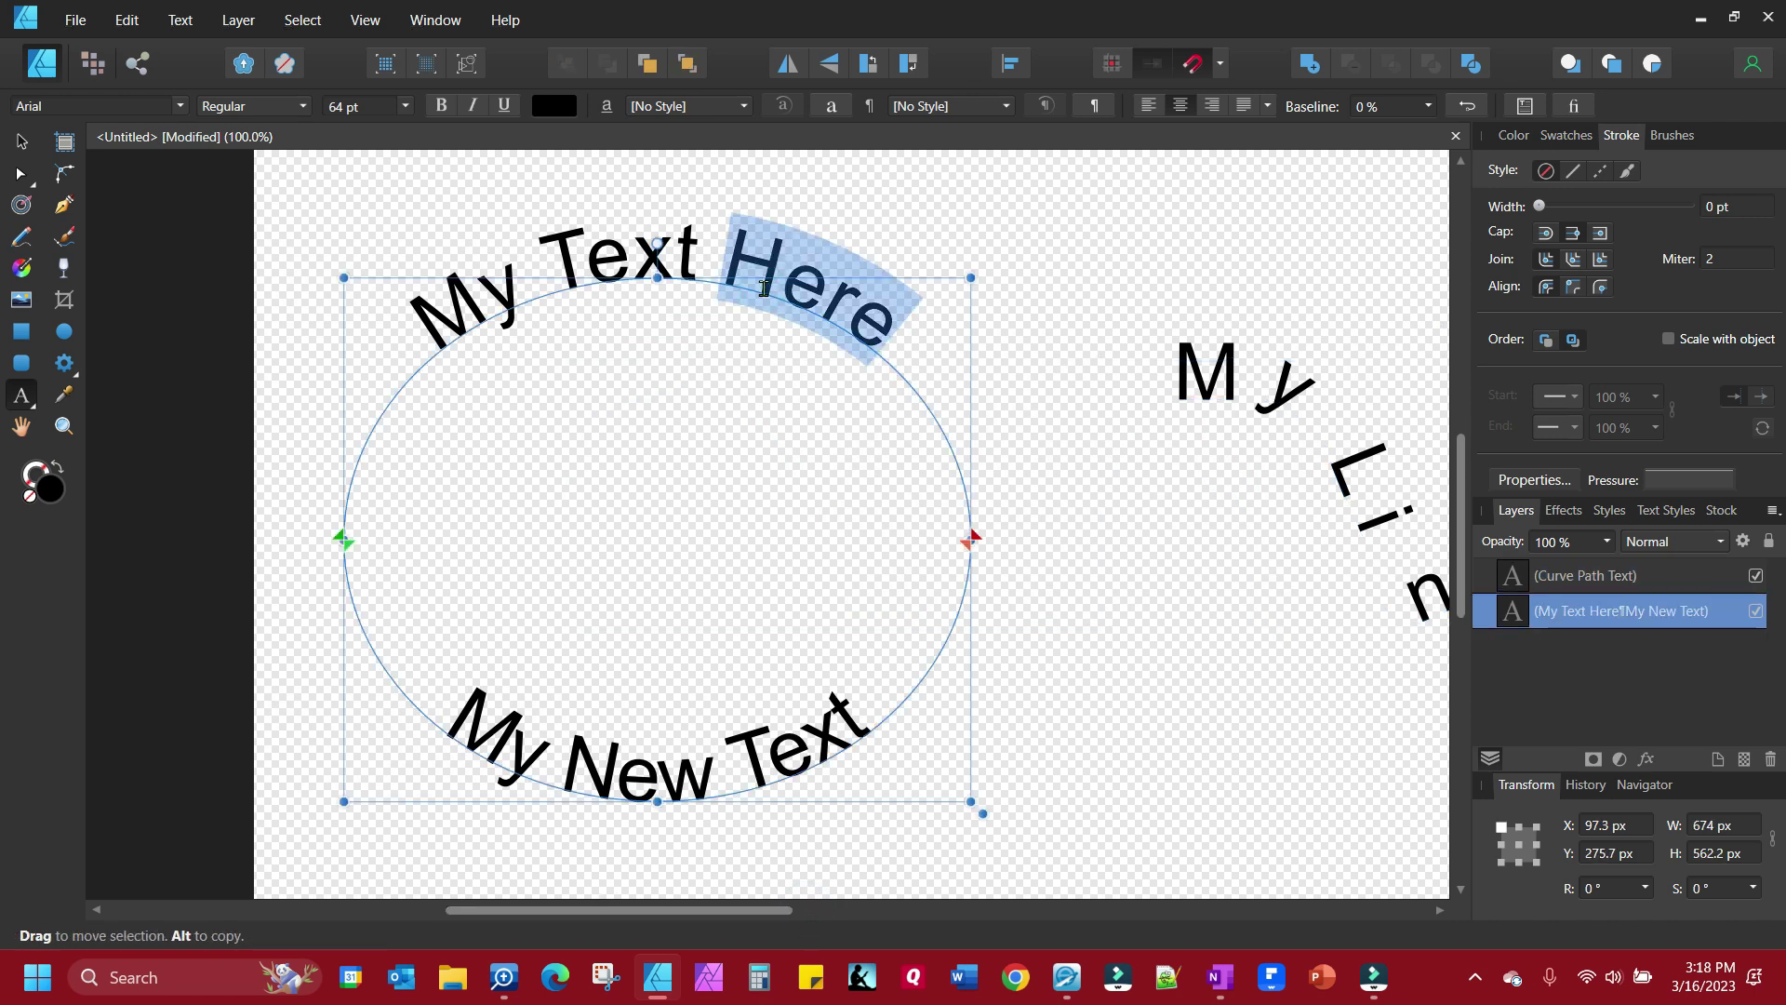
triple_click(763, 289)
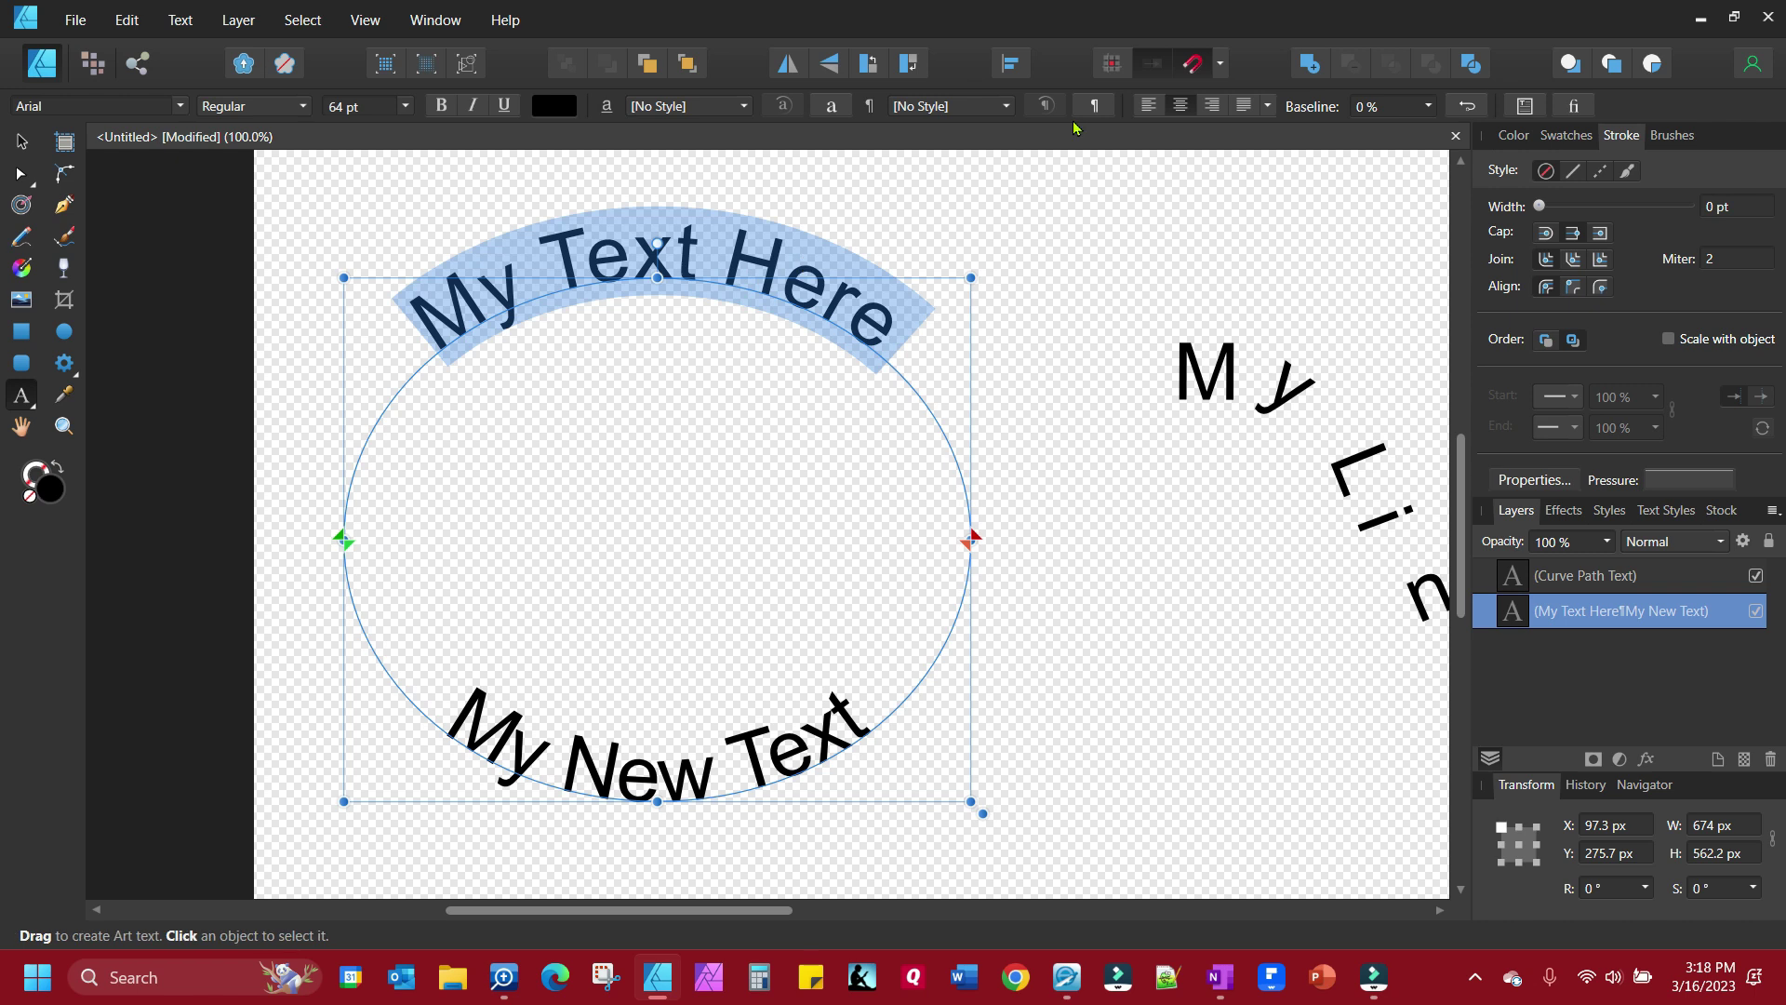
left_click(1428, 107)
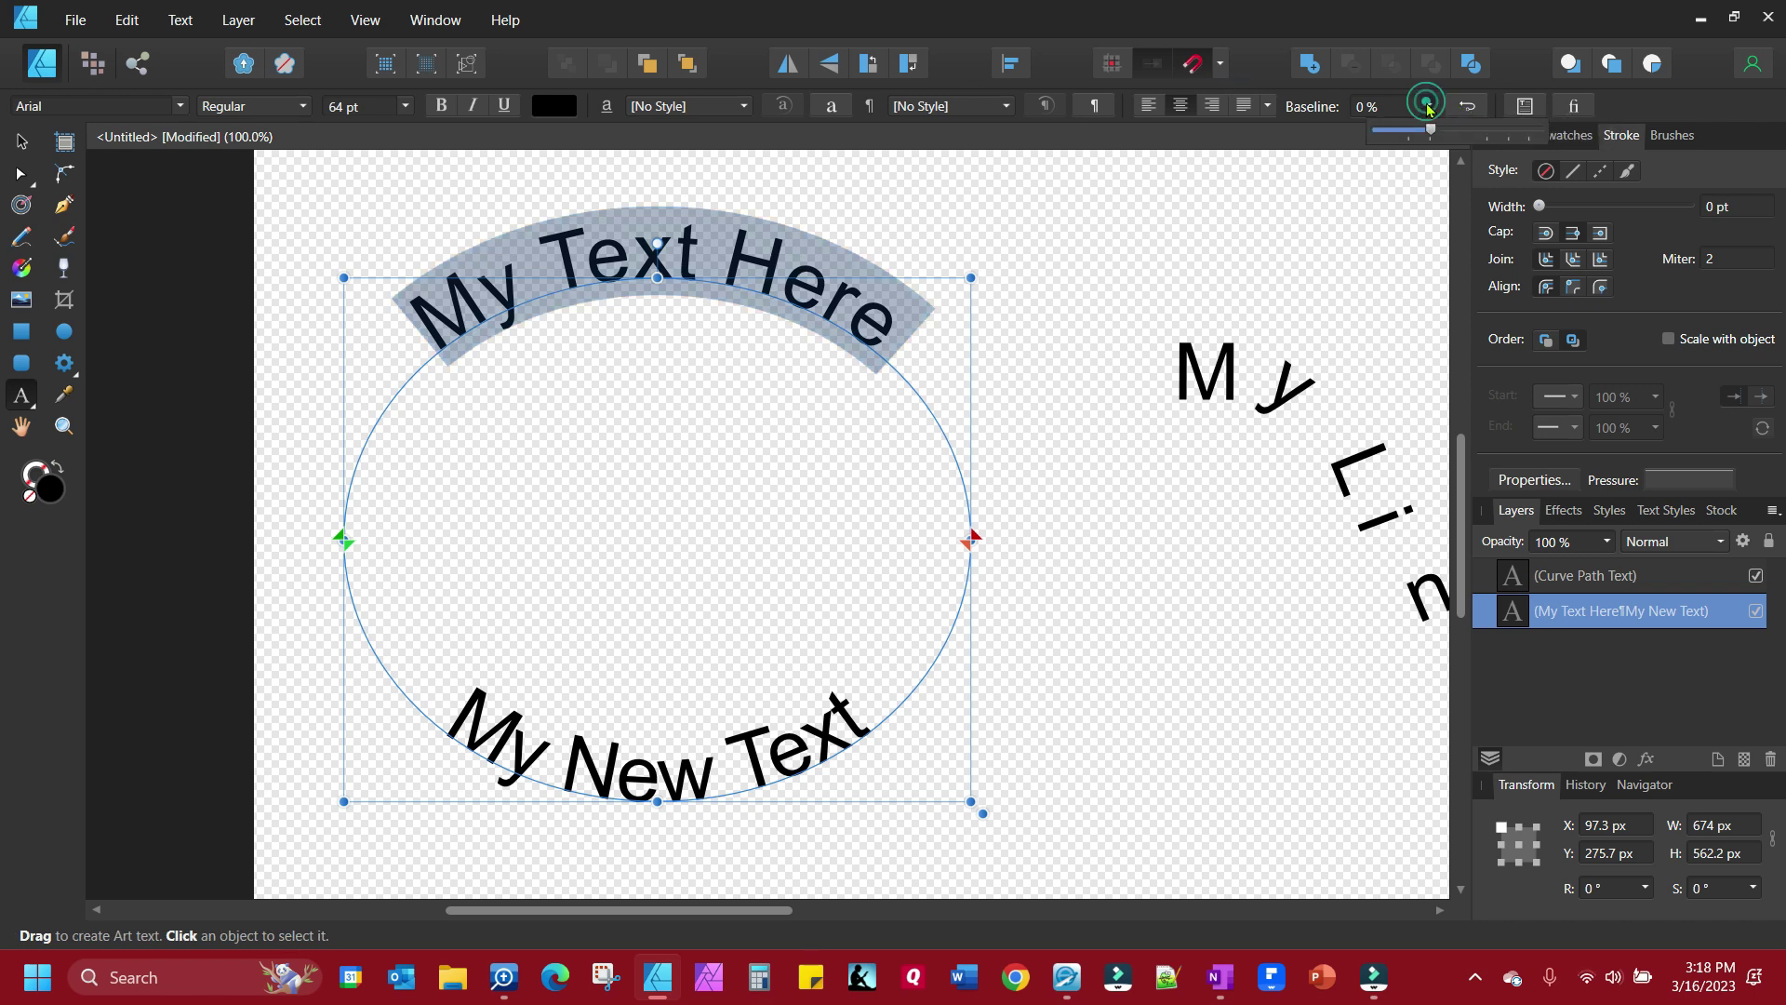
left_click_drag(1431, 136, 1510, 191)
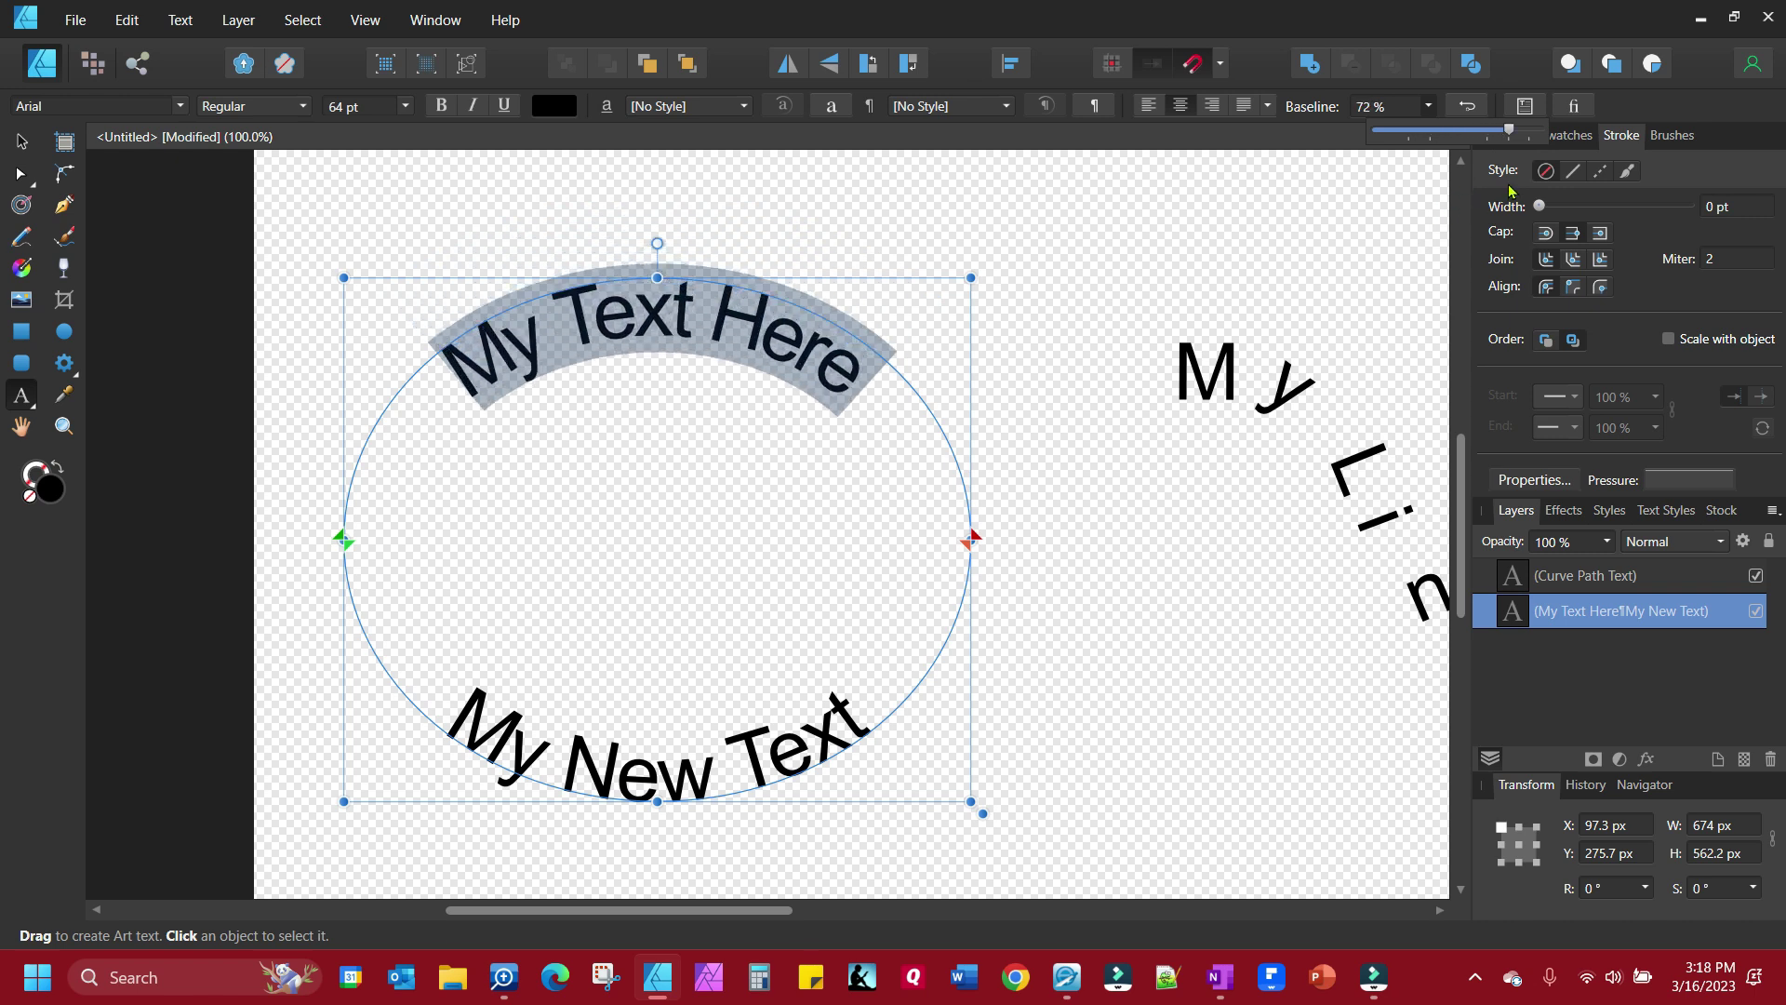